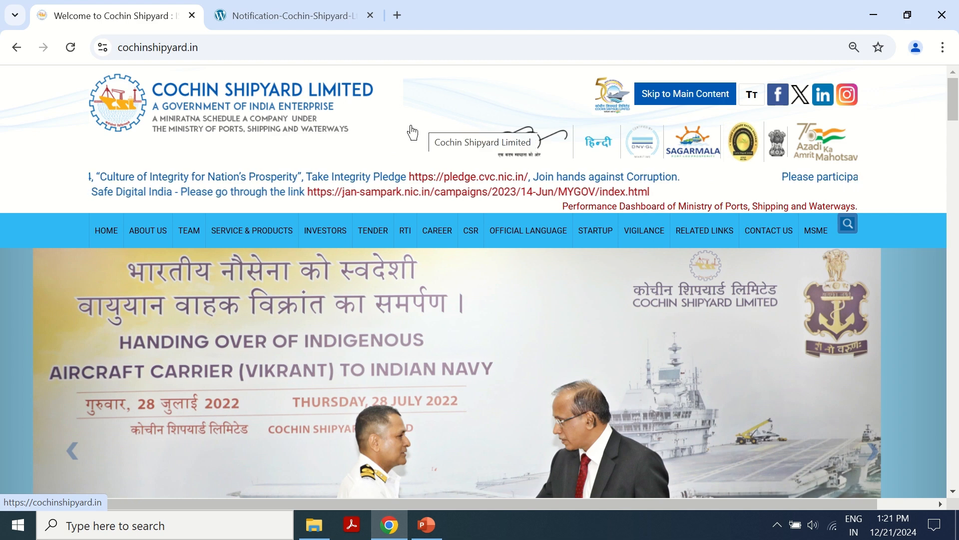
- Switch to the Notification-Cochin-Shipyard PDF tab showing Table 2 with 224 total vacancies
left_click(314, 11)
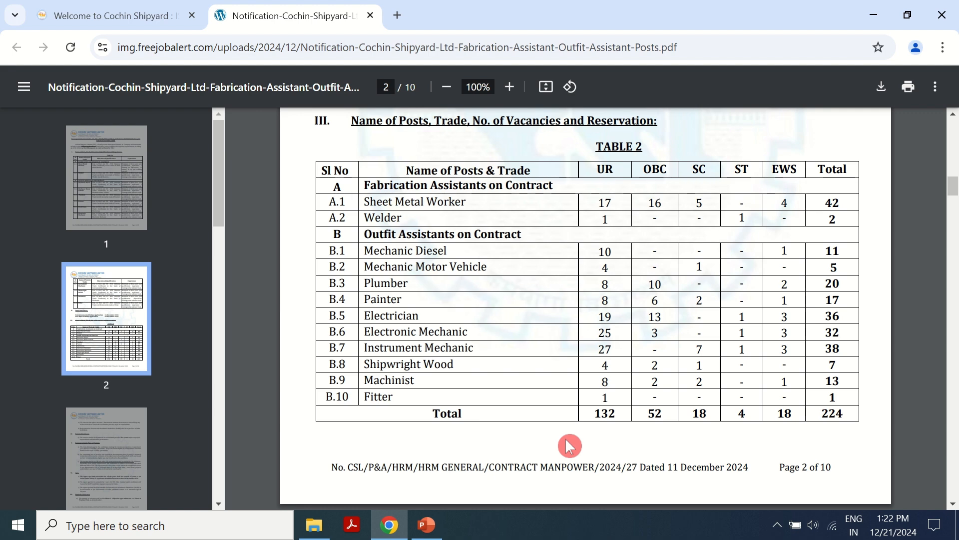
- Scroll through the notification's early pages covering posts and qualifications
scroll(610, 365, "up", 20)
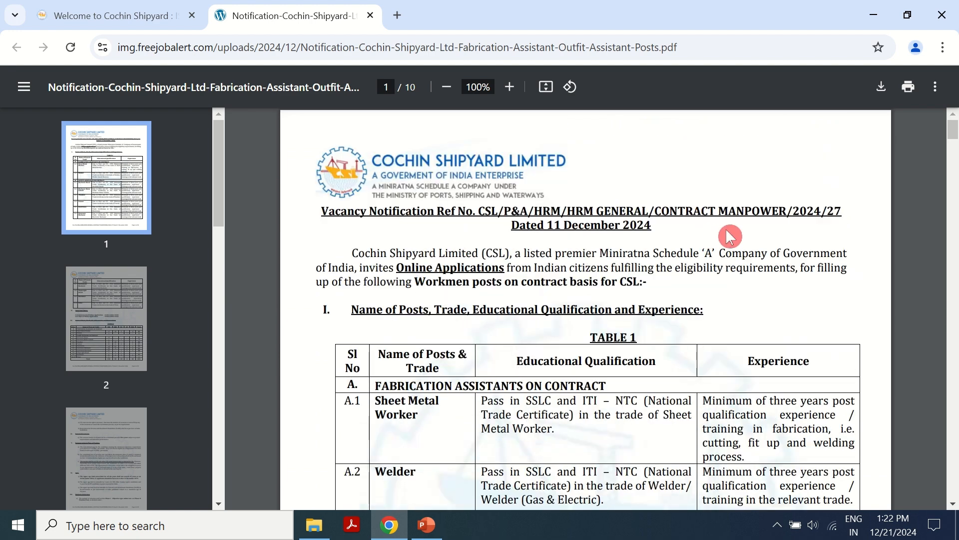
scroll(695, 281, "down", 10)
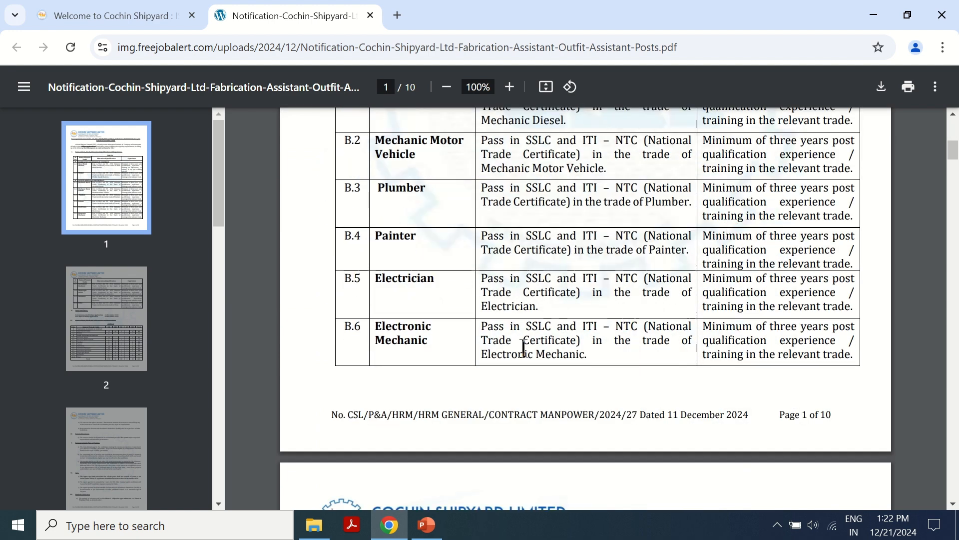
scroll(523, 348, "up", 5)
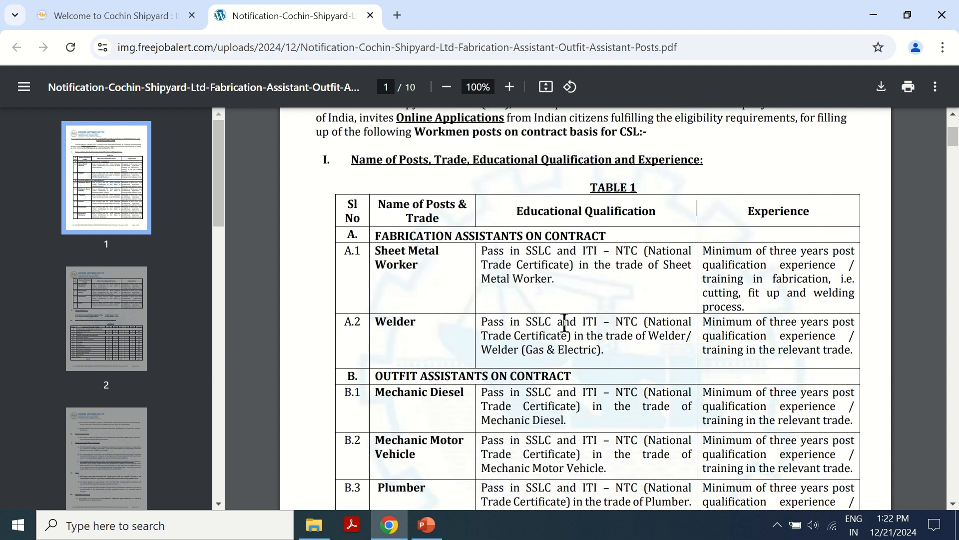
left_click(636, 307)
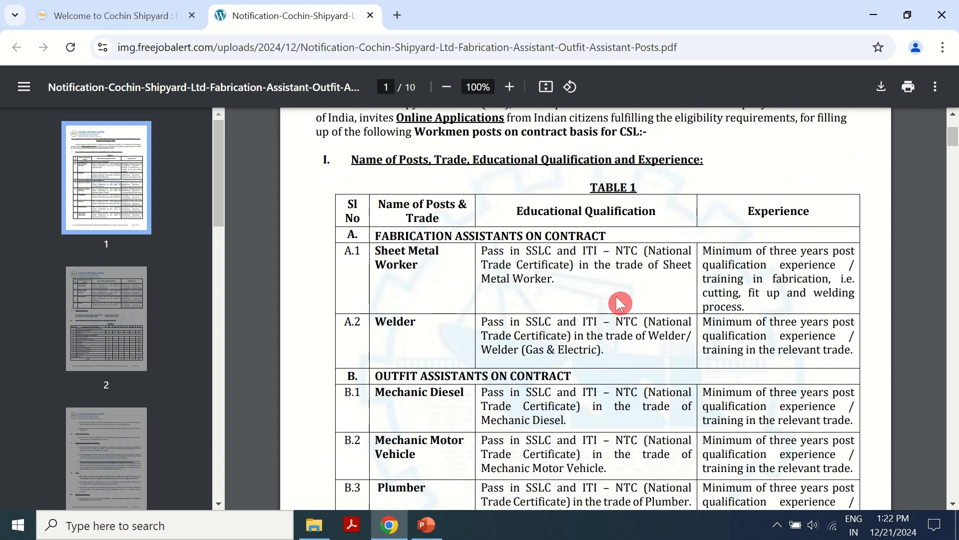
scroll(467, 332, "down", 3)
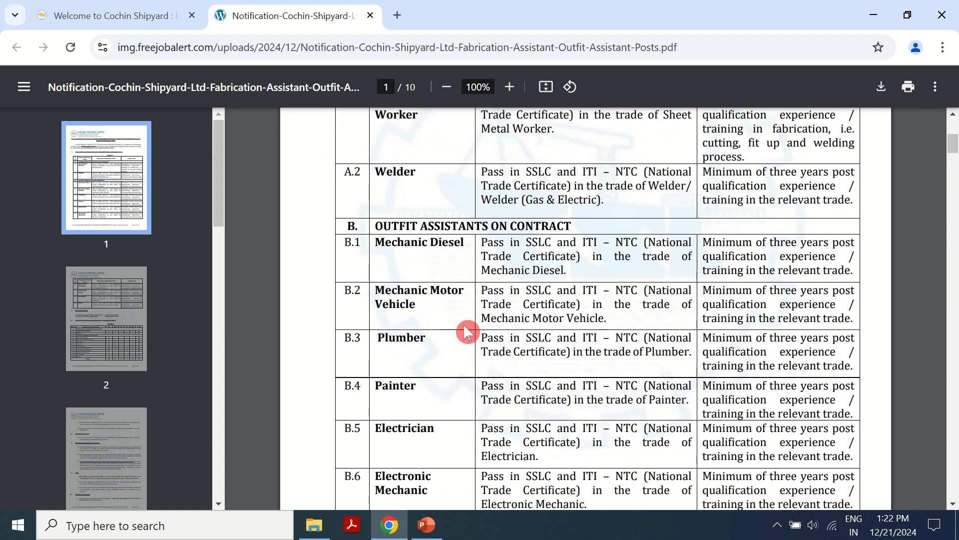
scroll(467, 331, "down", 2)
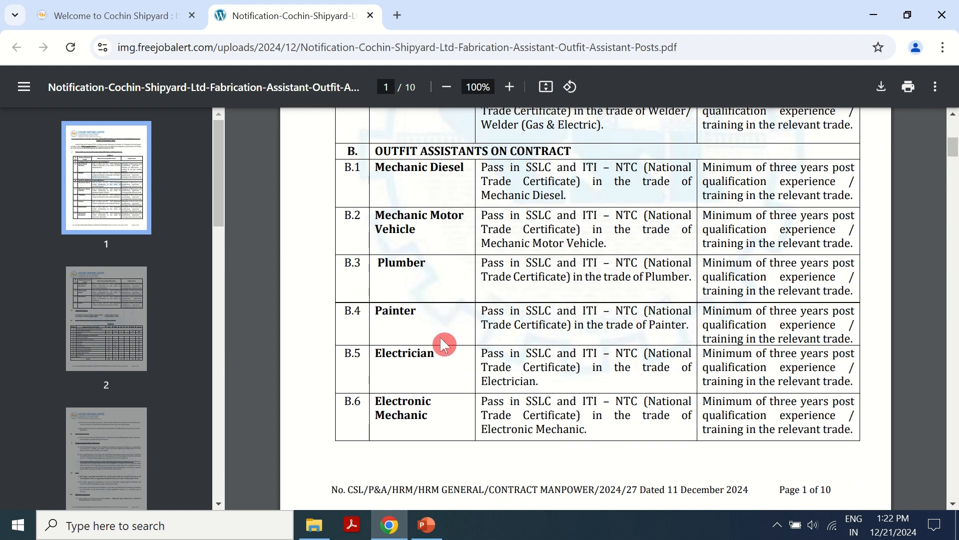
scroll(430, 356, "down", 2)
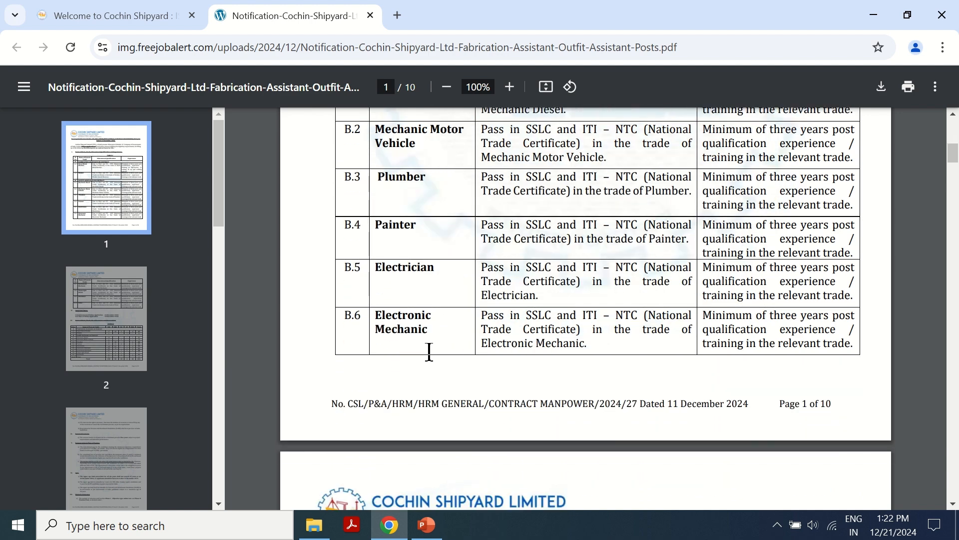
scroll(429, 351, "down", 5)
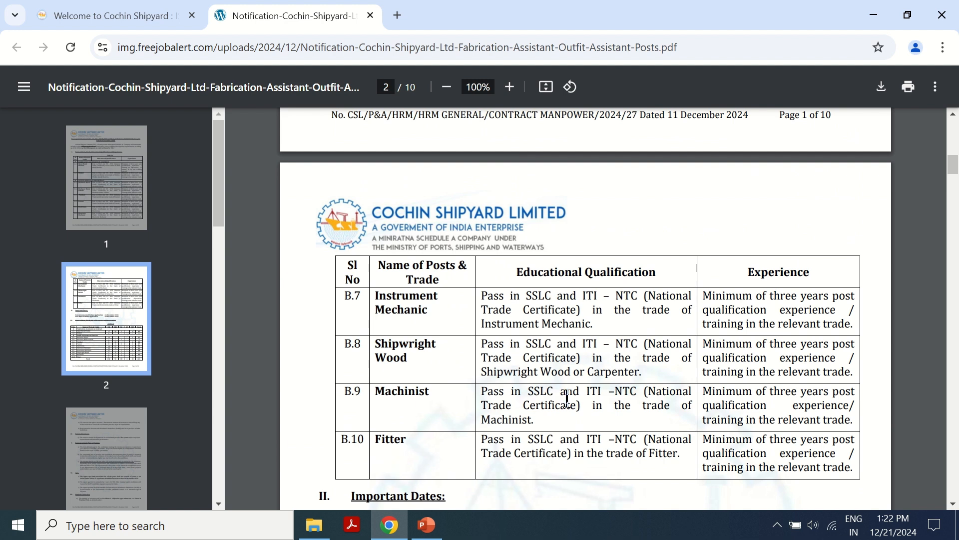
- Read through the remaining pay details on page 3 and open a new browser tab
left_click(455, 341)
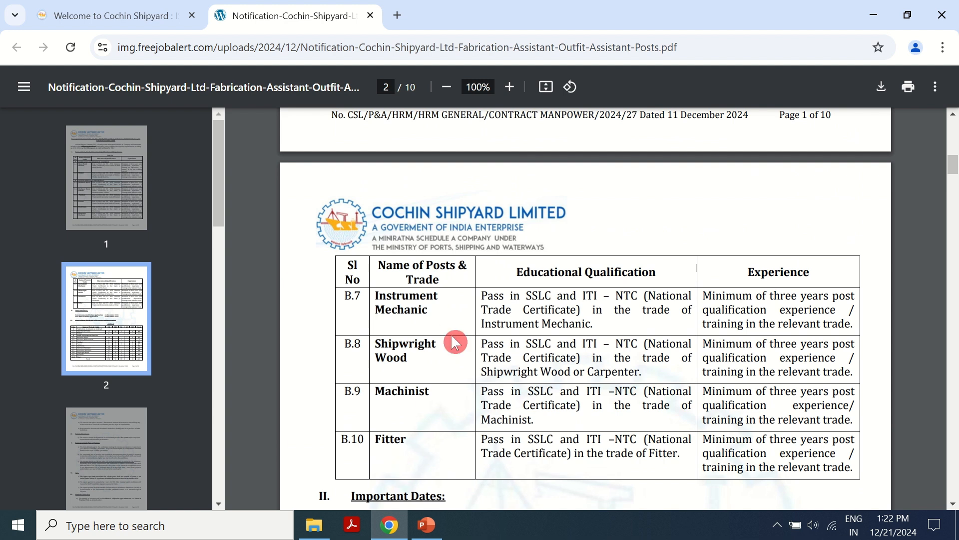
scroll(431, 291, "up", 15)
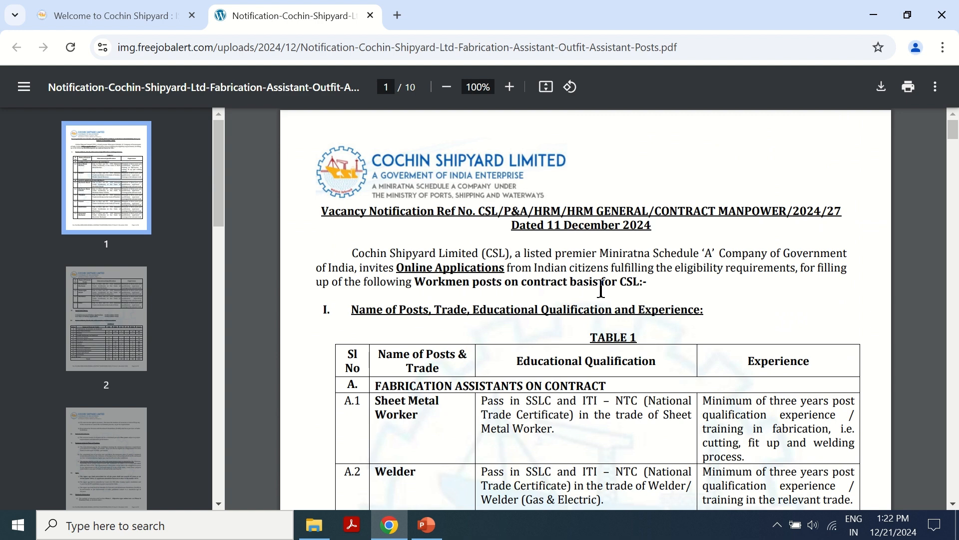
scroll(601, 289, "down", 4)
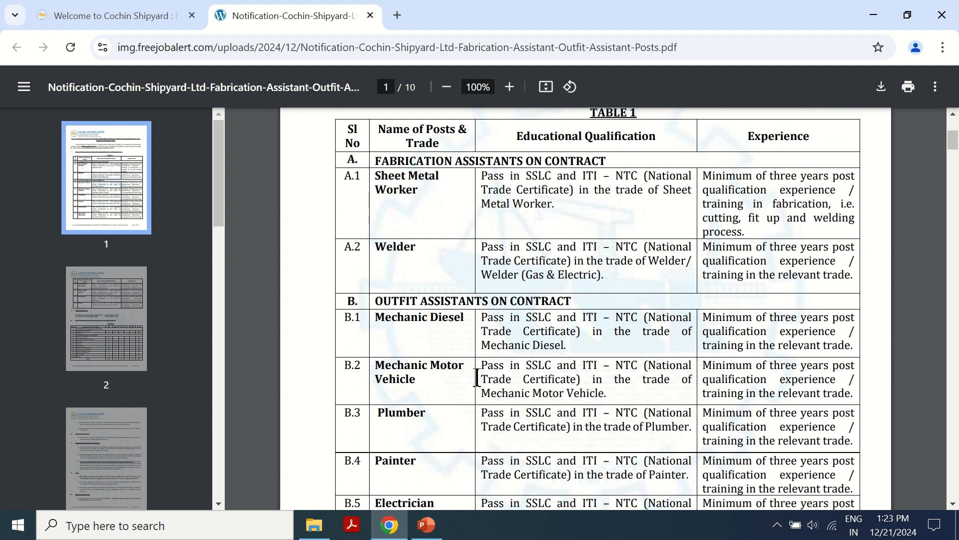
scroll(476, 378, "down", 20)
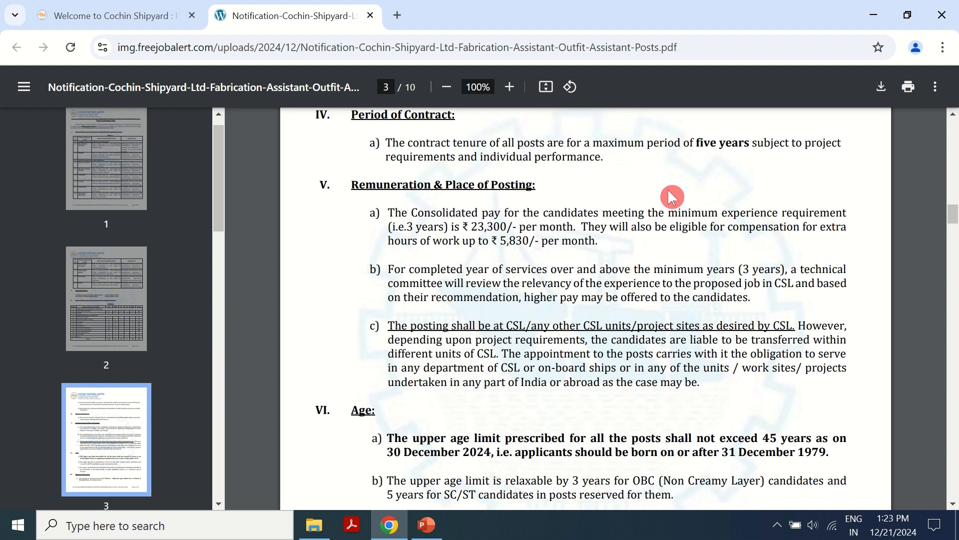
left_click(397, 15)
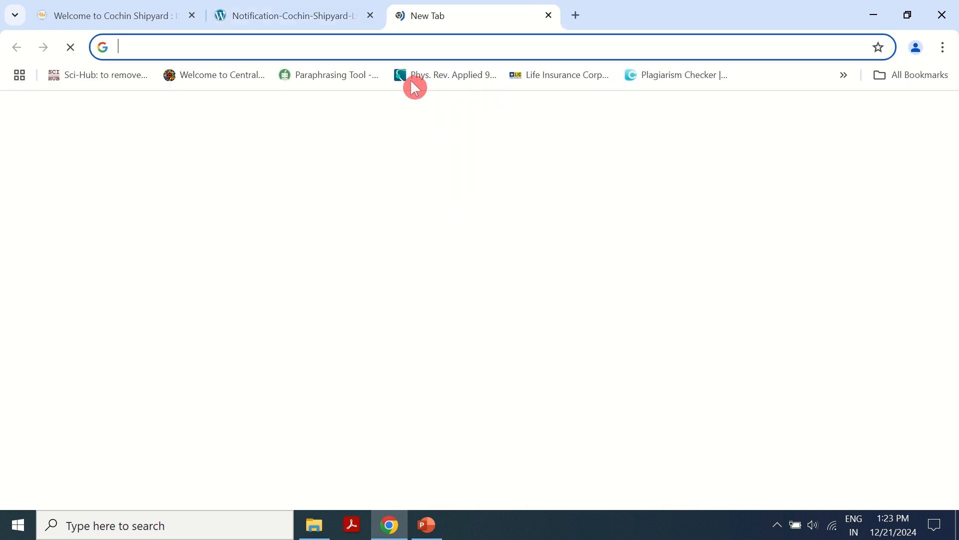
- Go to the Cochin Shipyard website by entering csl in the address bar
left_click(391, 50)
type("csl")
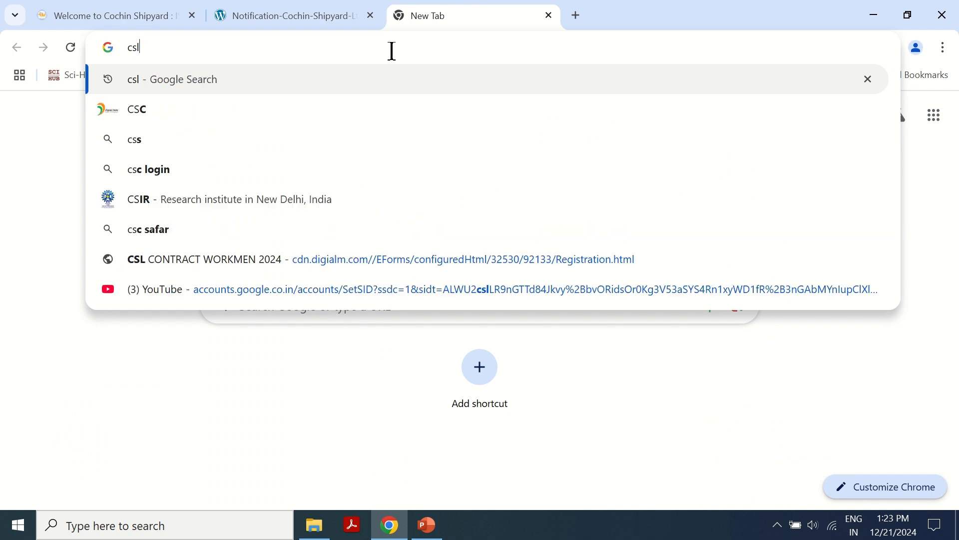
key("Return")
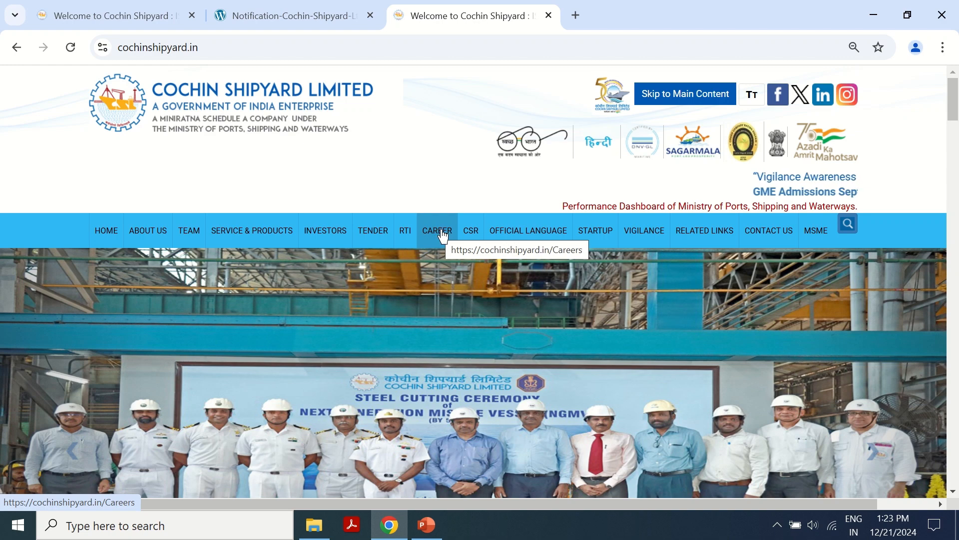
- Open the CAREER page and acknowledge the fraud warning notice
left_click(442, 234)
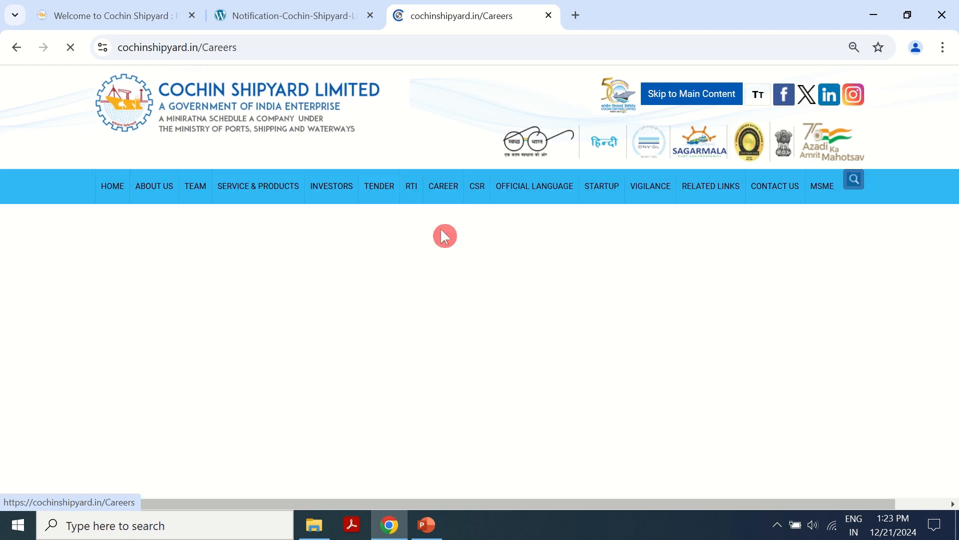
scroll(435, 375, "down", 1)
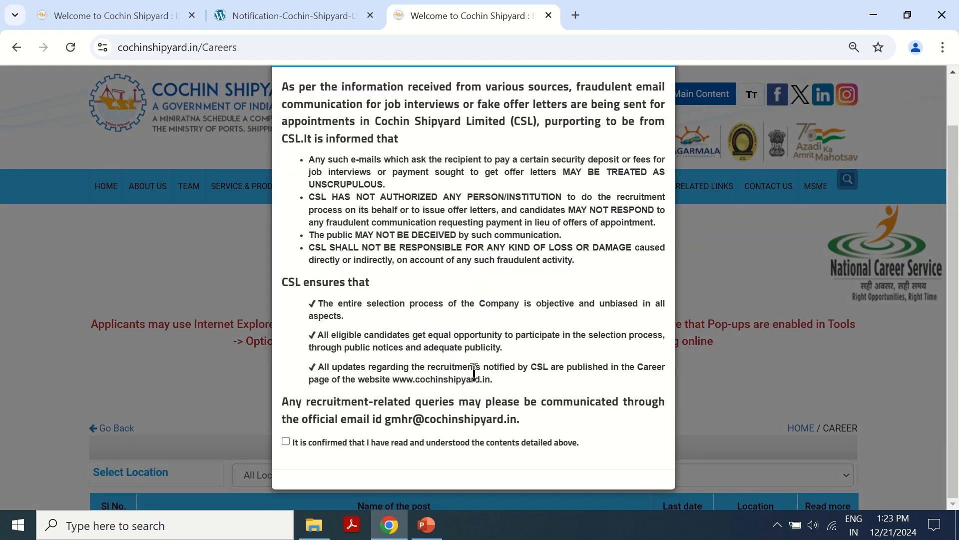
left_click(286, 441)
scroll(407, 452, "down", 1)
left_click(637, 472)
- Open Read more for the Contract Workmen (ITI Holders) vacancy, last date 30-12-2024
scroll(496, 368, "down", 6)
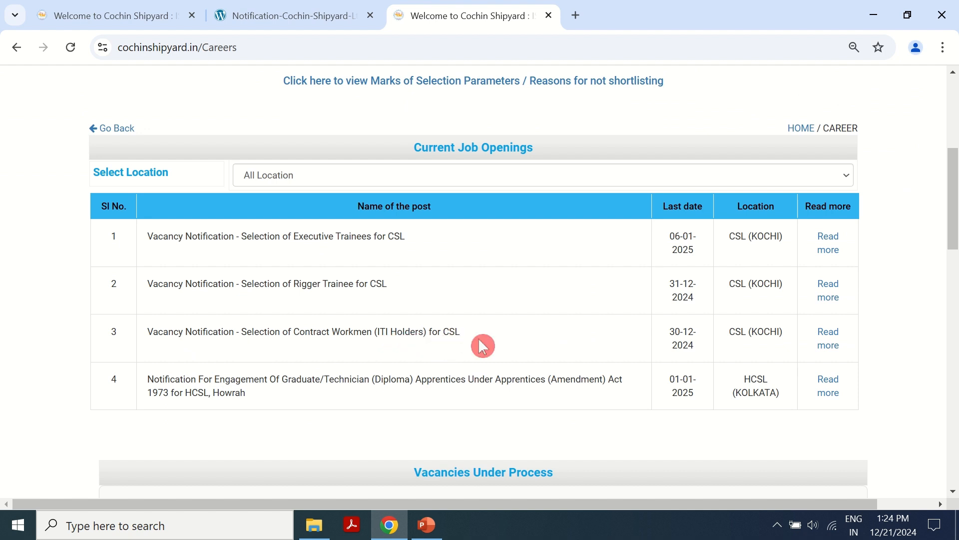
left_click(830, 346)
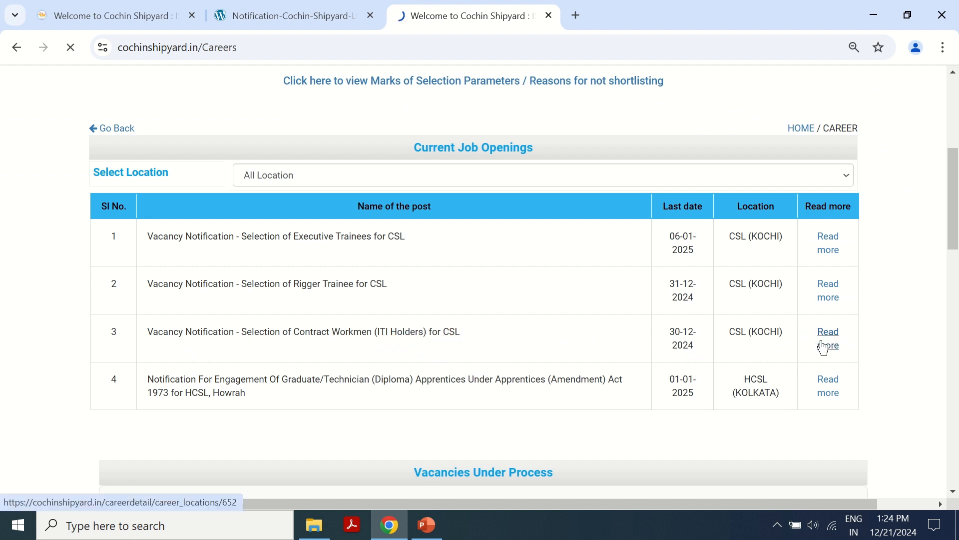
scroll(560, 246, "down", 5)
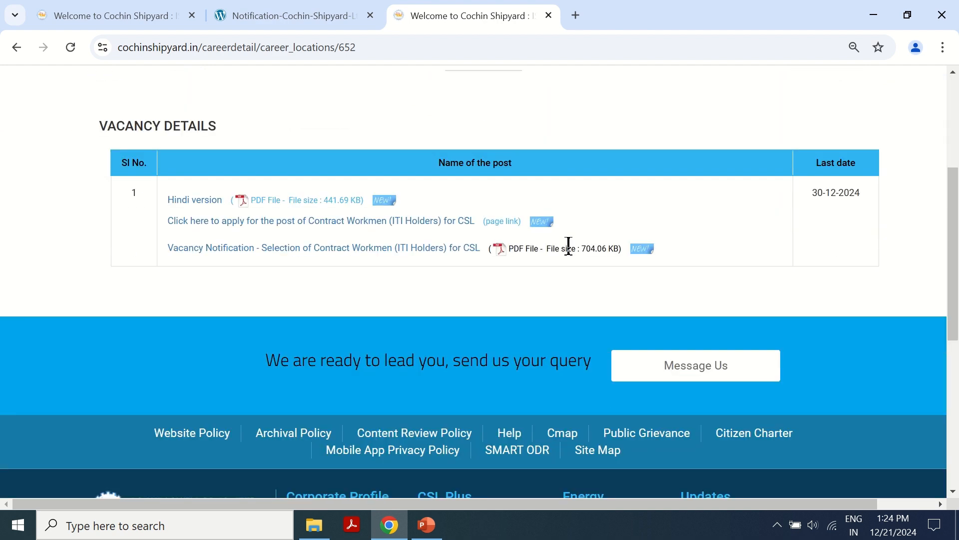
scroll(306, 309, "up", 3)
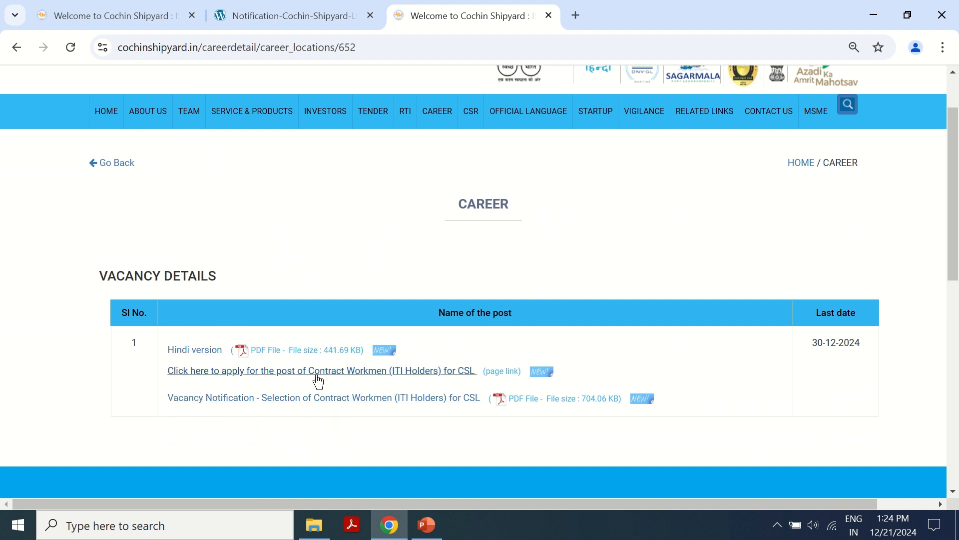
- Open the Contract Workmen registration on the digialm site and accept the privacy notice
left_click(358, 378)
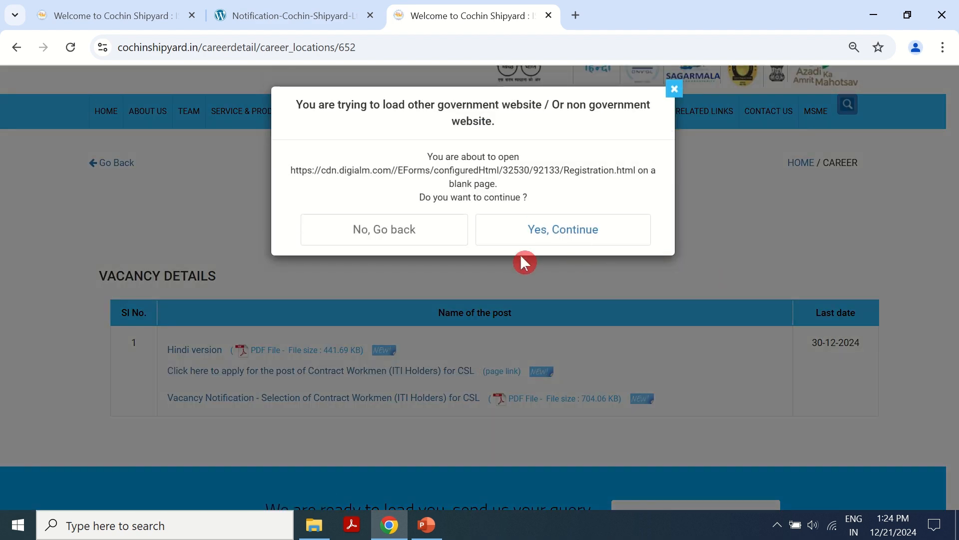
left_click(536, 234)
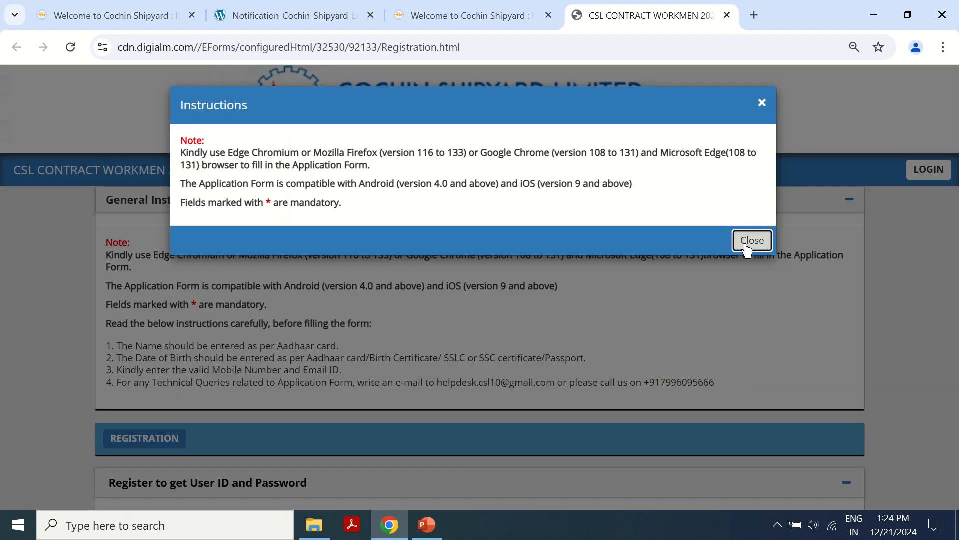
left_click(747, 245)
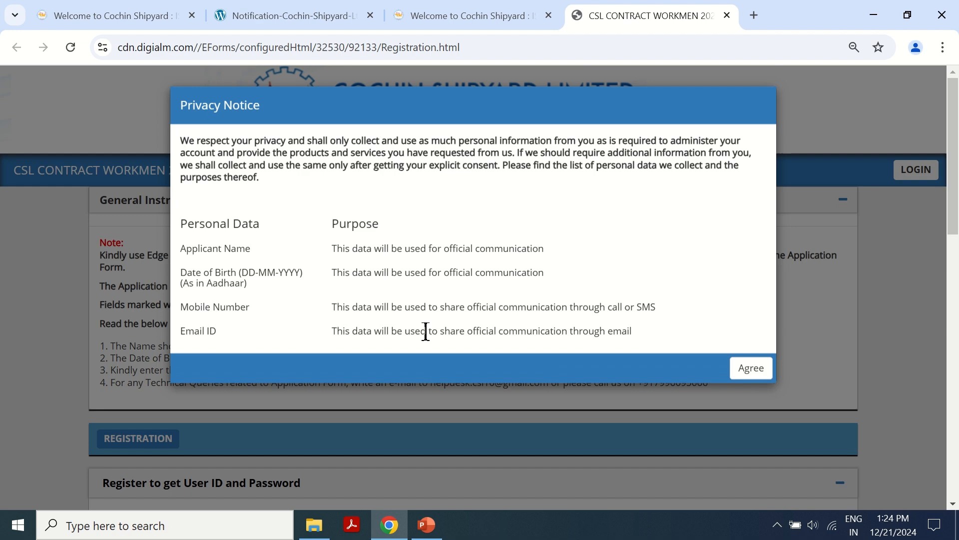
left_click(751, 369)
scroll(364, 336, "down", 5)
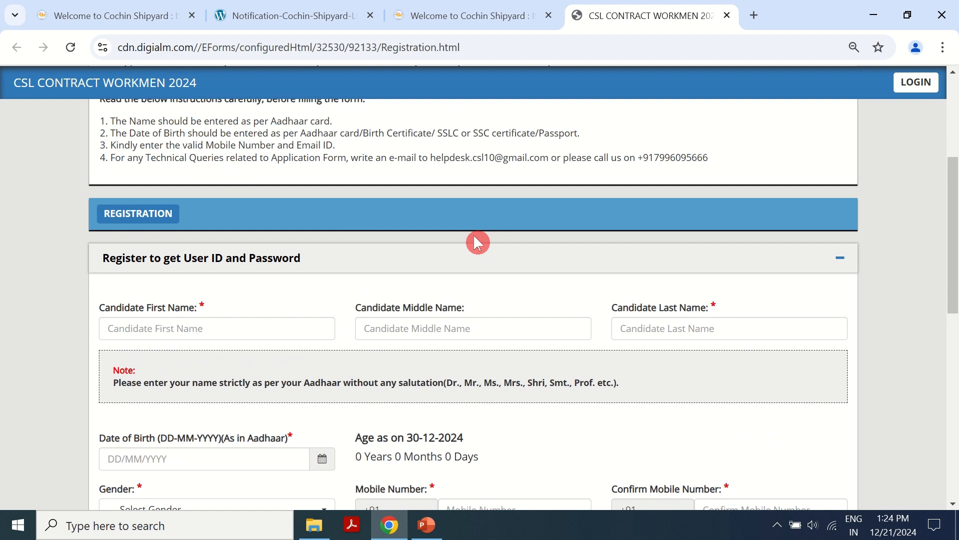
scroll(474, 237, "down", 2)
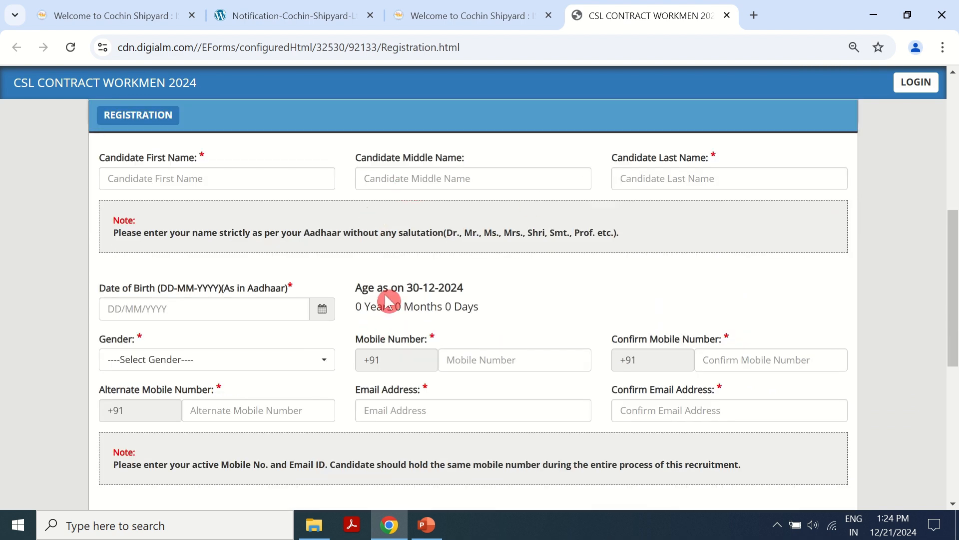
- Enter the candidate's first name and last name, leaving middle name empty
left_click(113, 164)
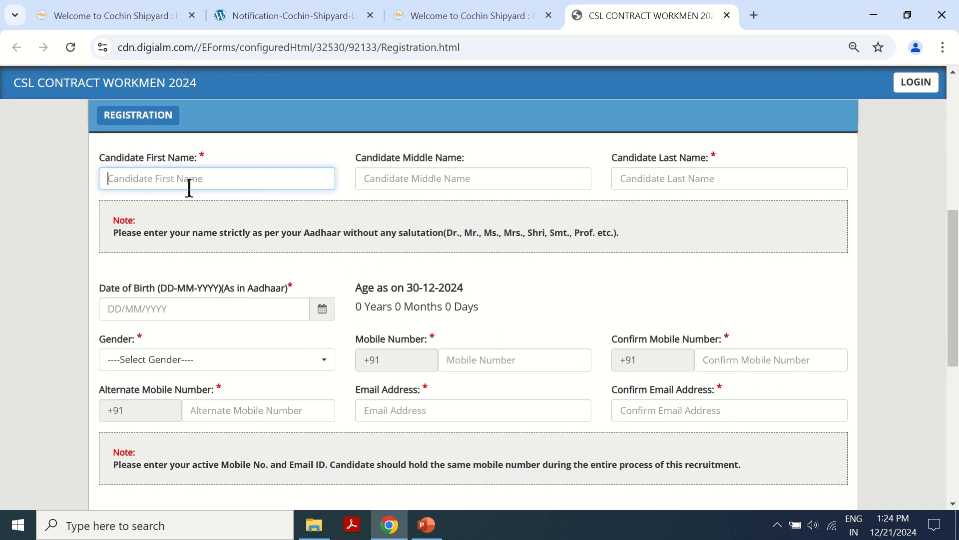
left_click(659, 179)
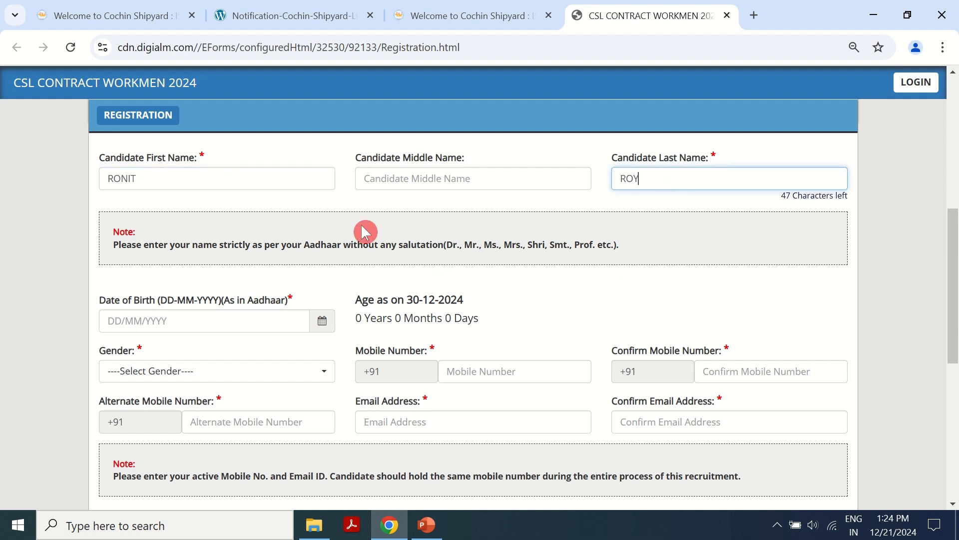
left_click(402, 175)
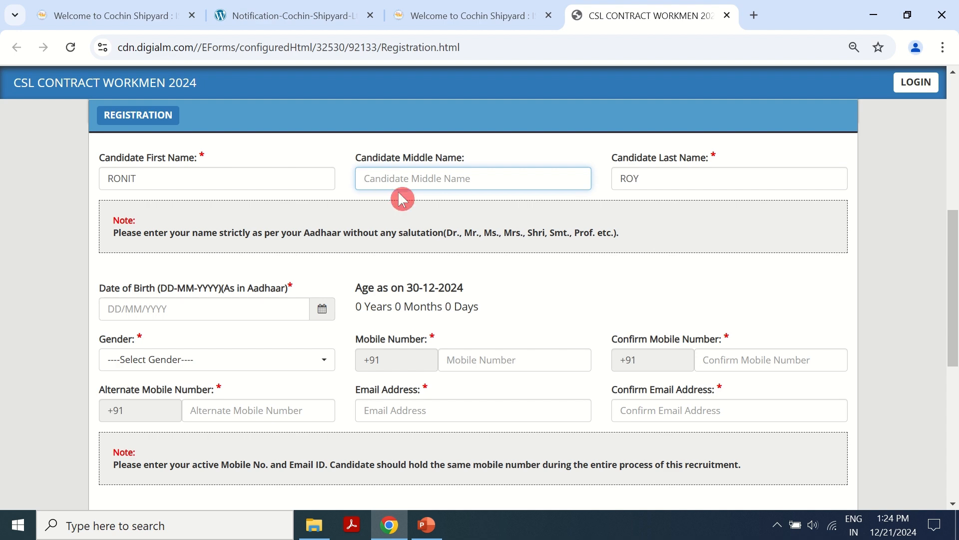
scroll(99, 236, "down", 2)
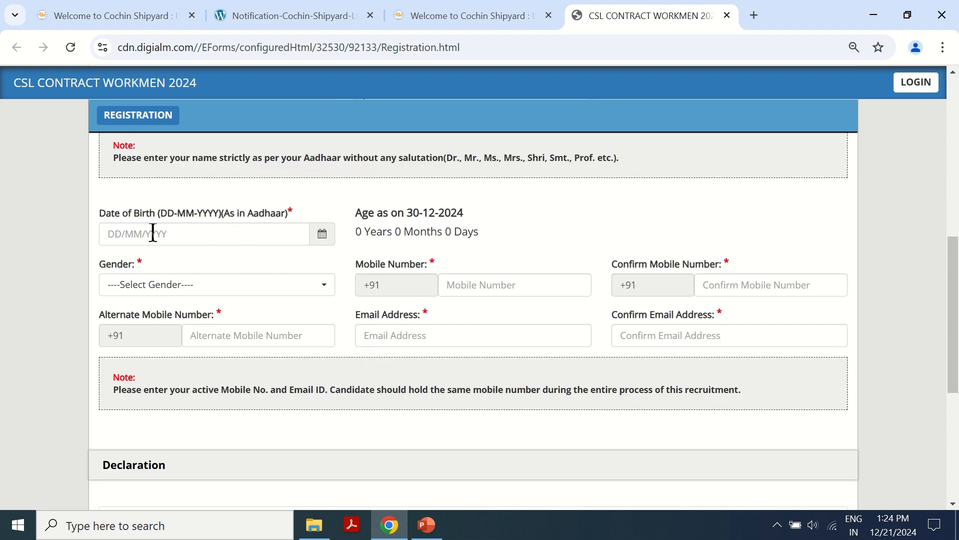
- Pick the date of birth from the calendar and set gender to Male
left_click(259, 236)
left_click(323, 235)
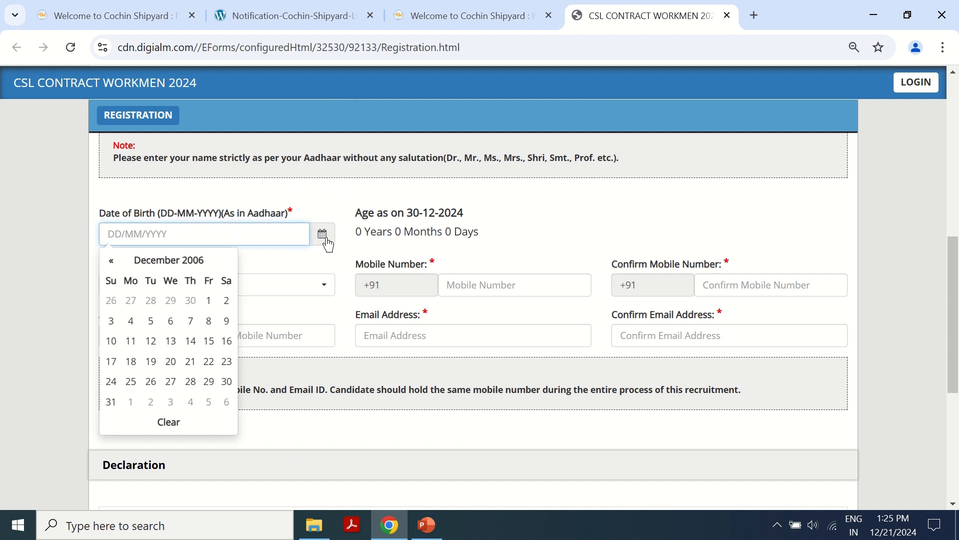
left_click(303, 266)
left_click(229, 285)
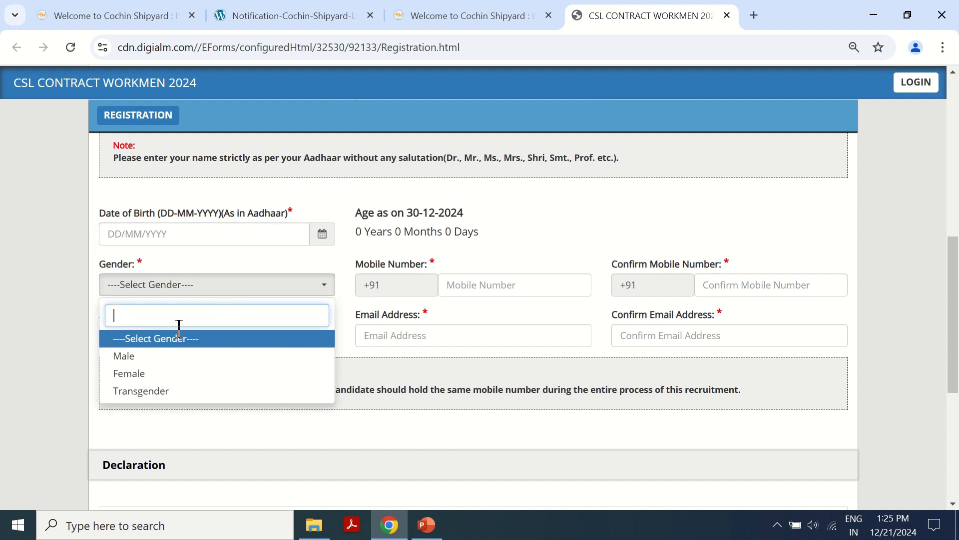
left_click(157, 361)
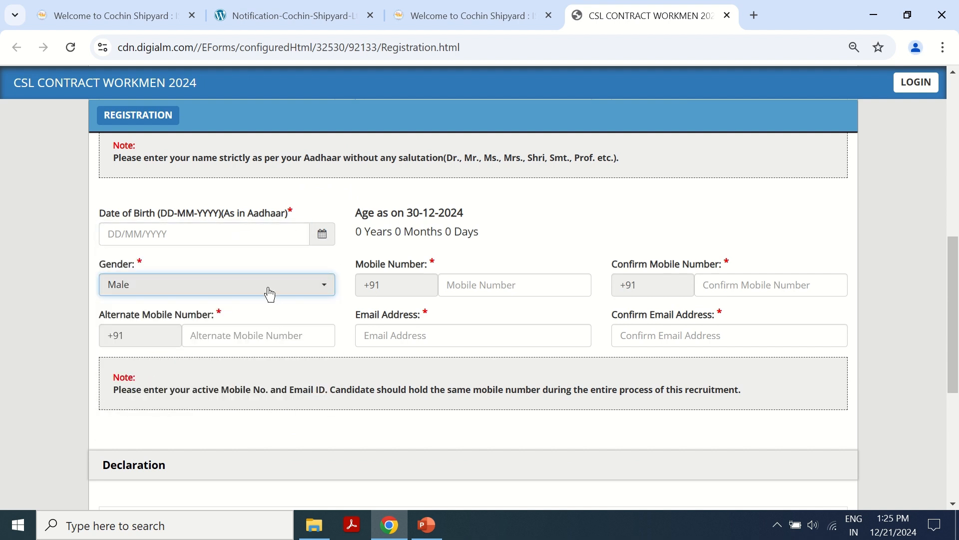
- Fill in mobile, confirm mobile, alternate mobile, email and confirm email fields
left_click(474, 285)
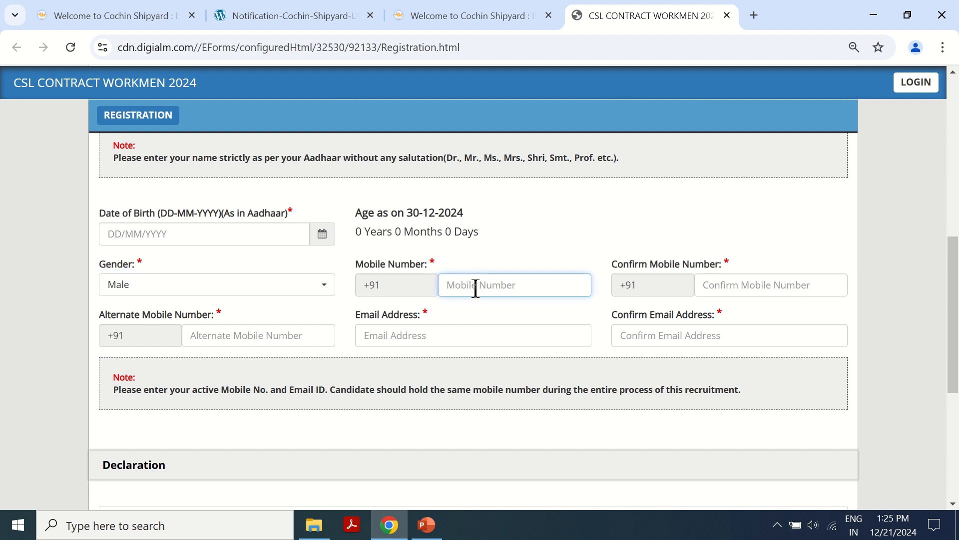
left_click(756, 280)
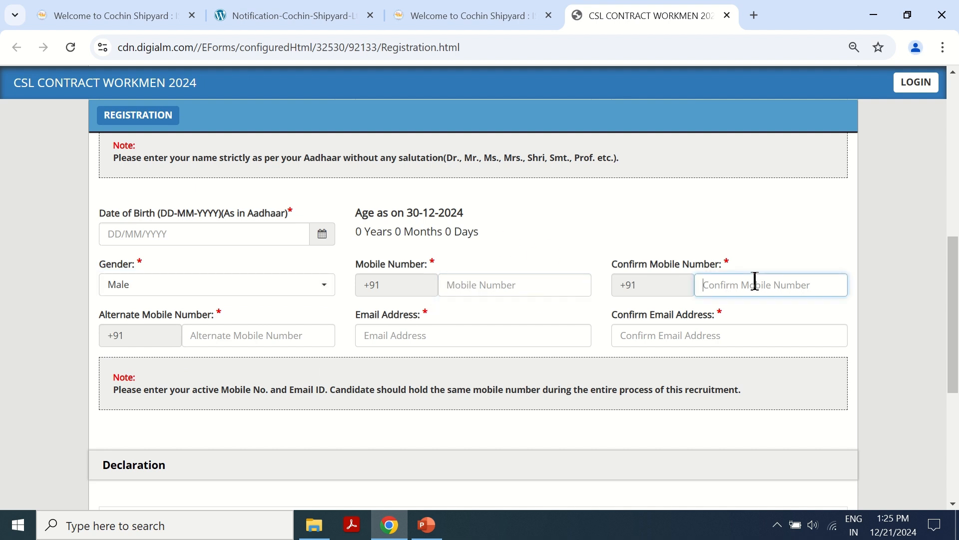
scroll(754, 285, "down", 1)
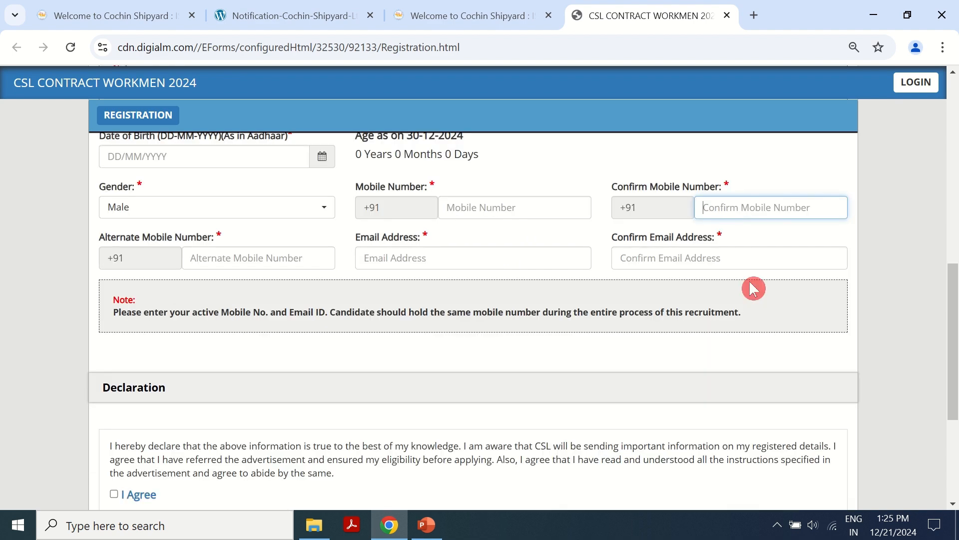
scroll(292, 278, "down", 1)
scroll(197, 301, "up", 1)
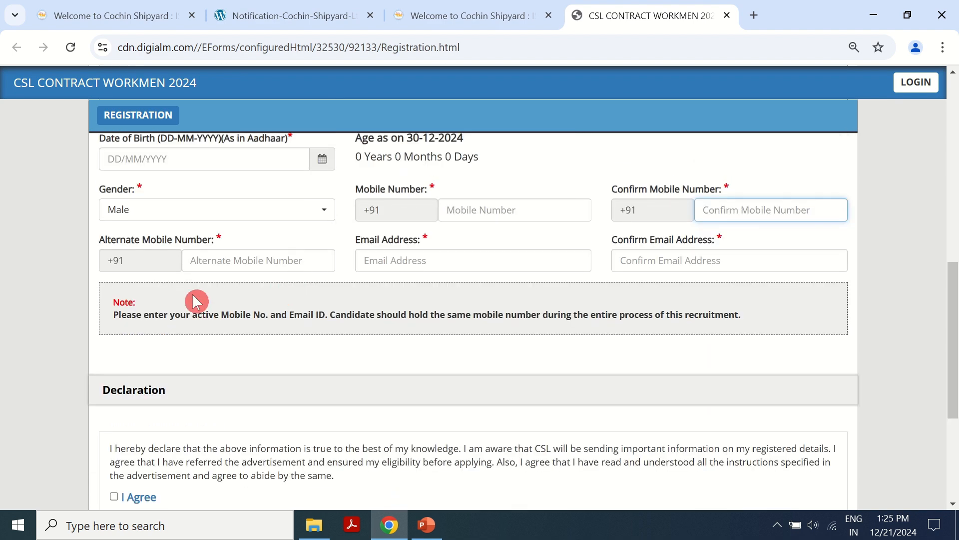
left_click(242, 260)
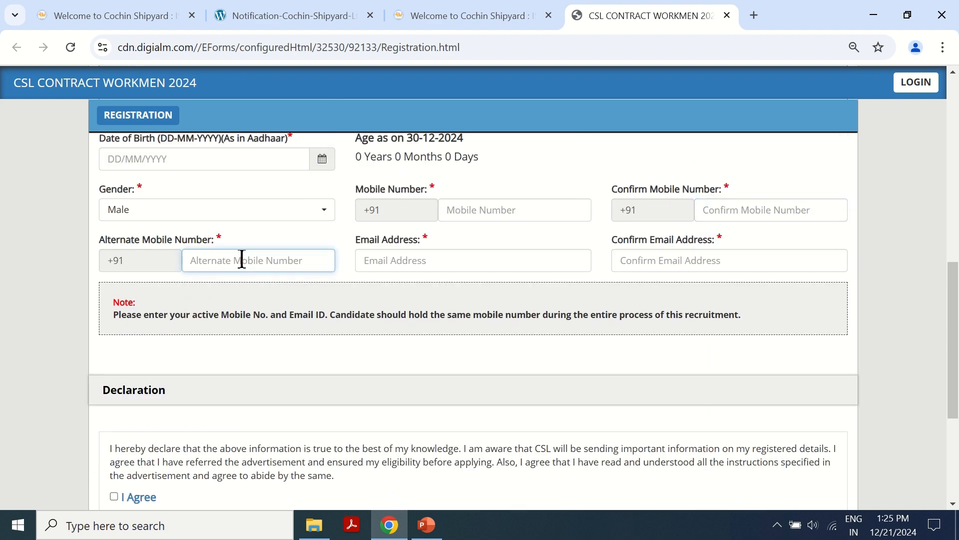
left_click(430, 261)
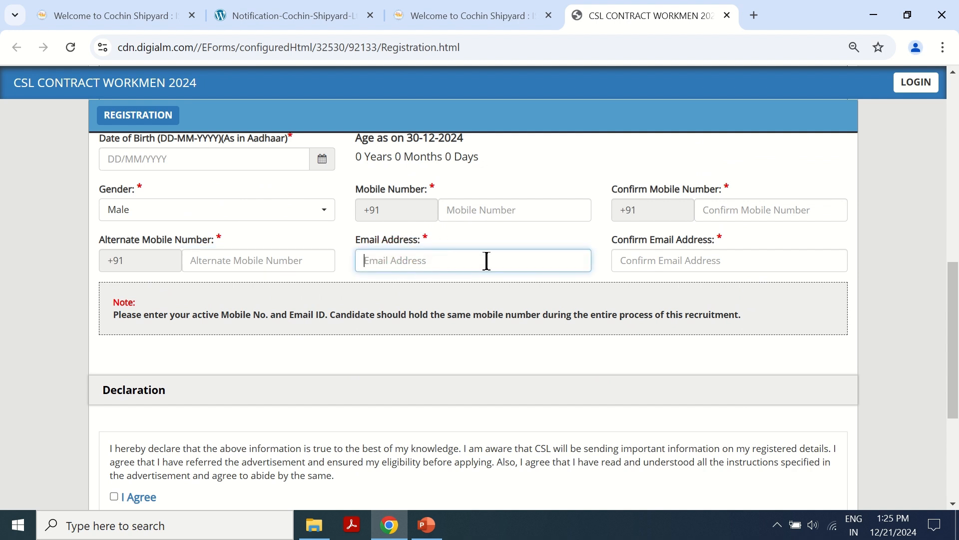
left_click(694, 256)
scroll(685, 257, "down", 3)
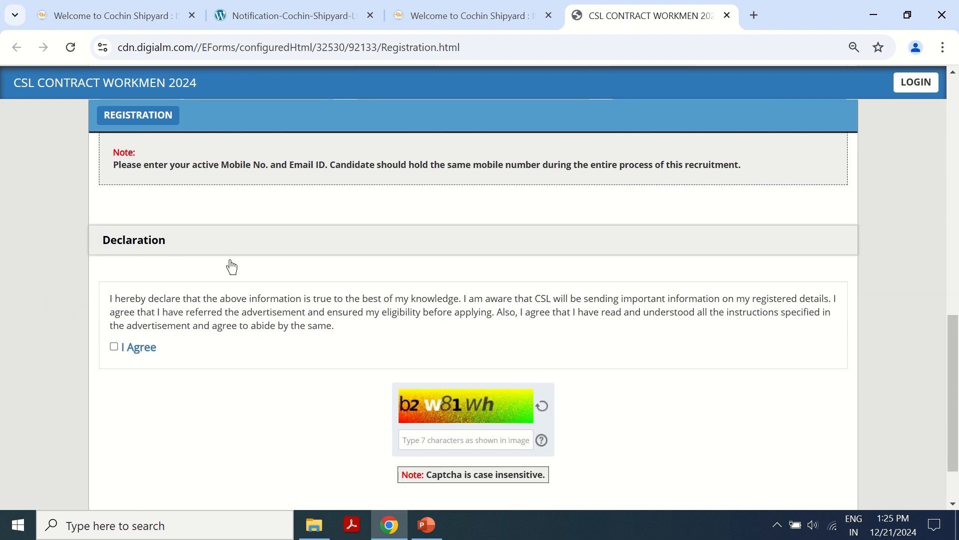
- Agree to the declaration, enter the captcha characters and run REVERIFY
left_click(115, 347)
scroll(257, 337, "down", 2)
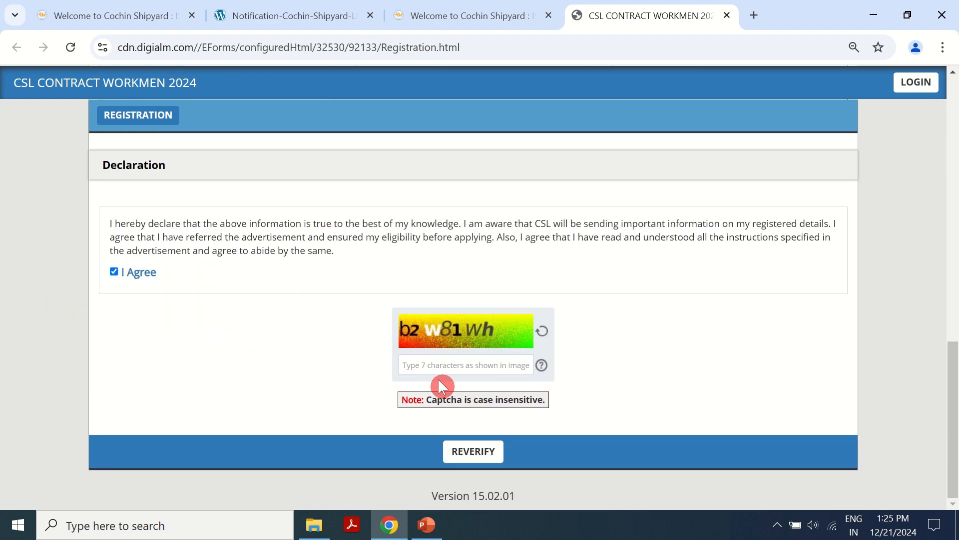
left_click(439, 366)
type("b2w")
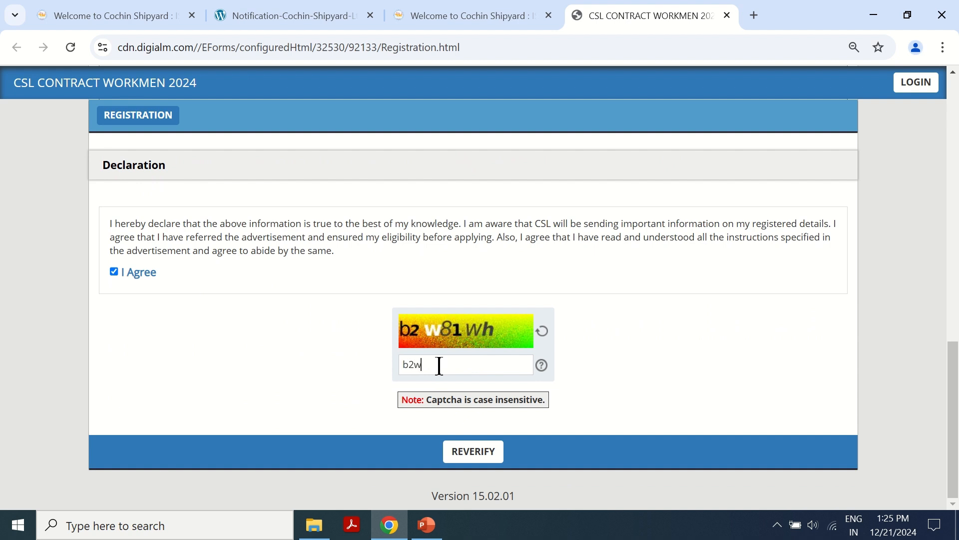
type("81wh")
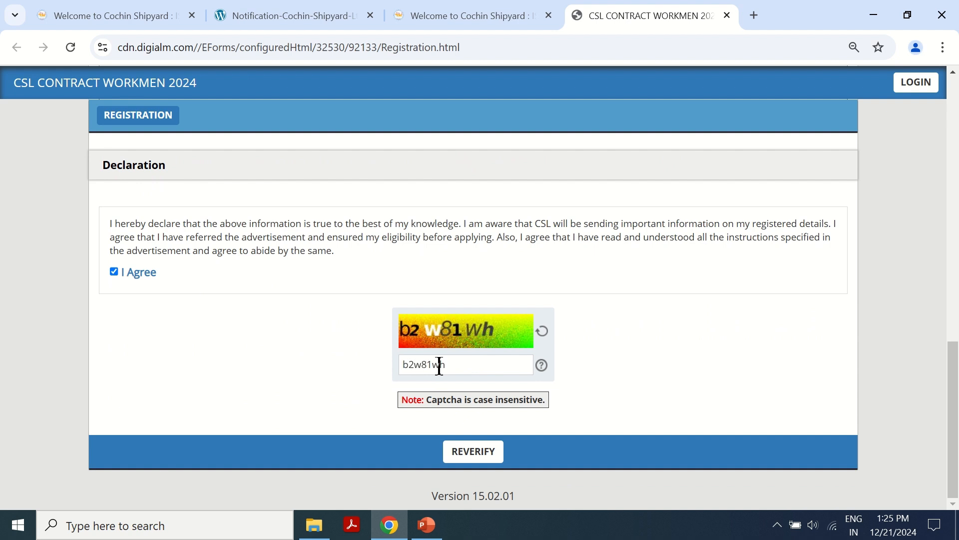
left_click(477, 461)
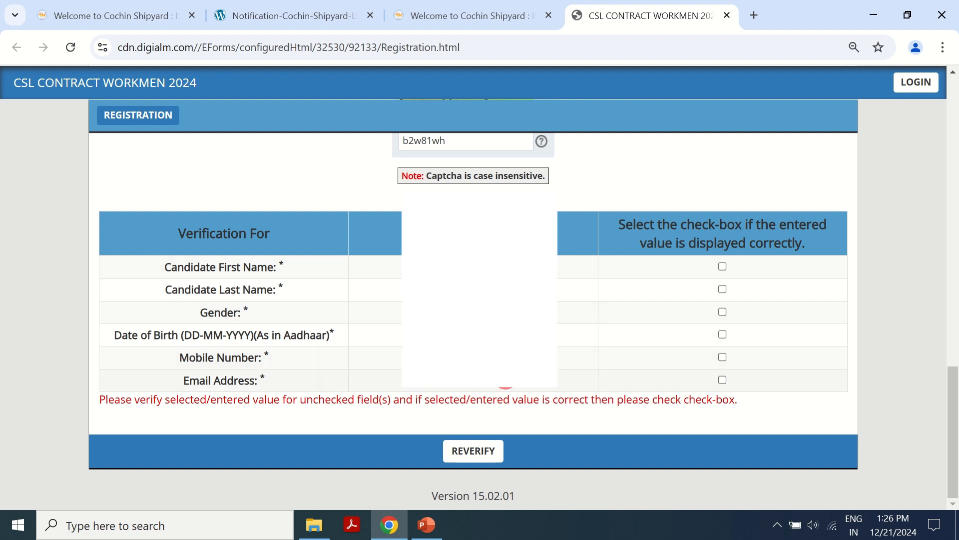
- Tick all six verification boxes: first name, last name, gender, date of birth, mobile, email
left_click(723, 266)
left_click(723, 290)
left_click(723, 312)
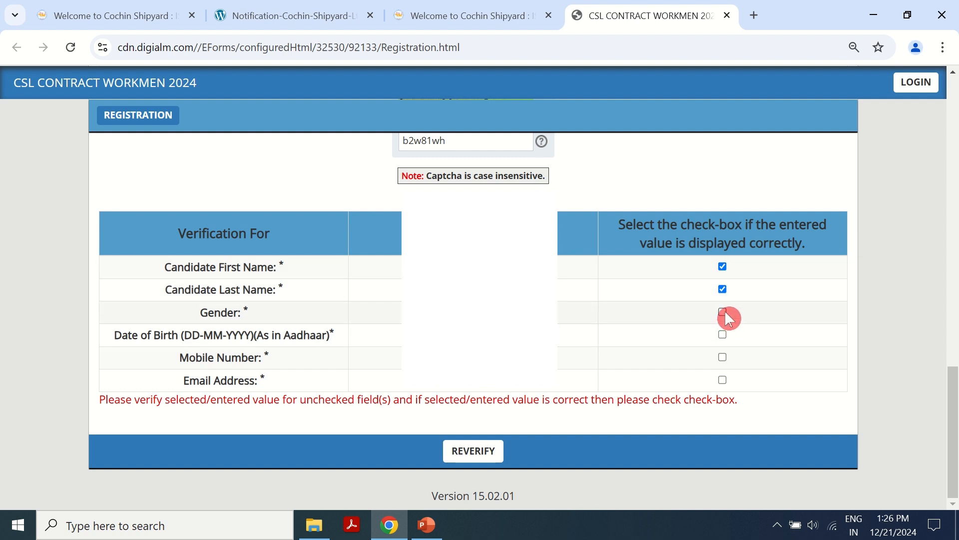
left_click(723, 334)
left_click(722, 358)
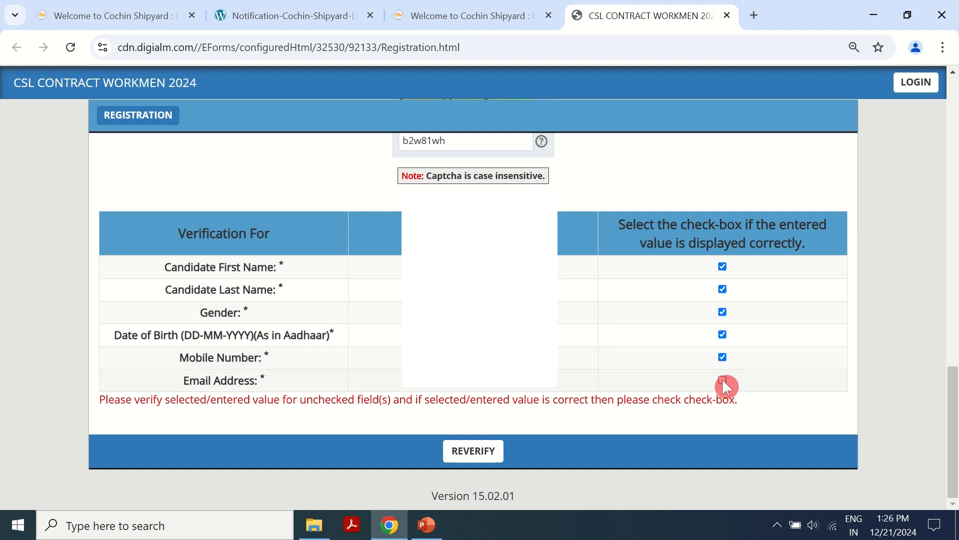
left_click(723, 381)
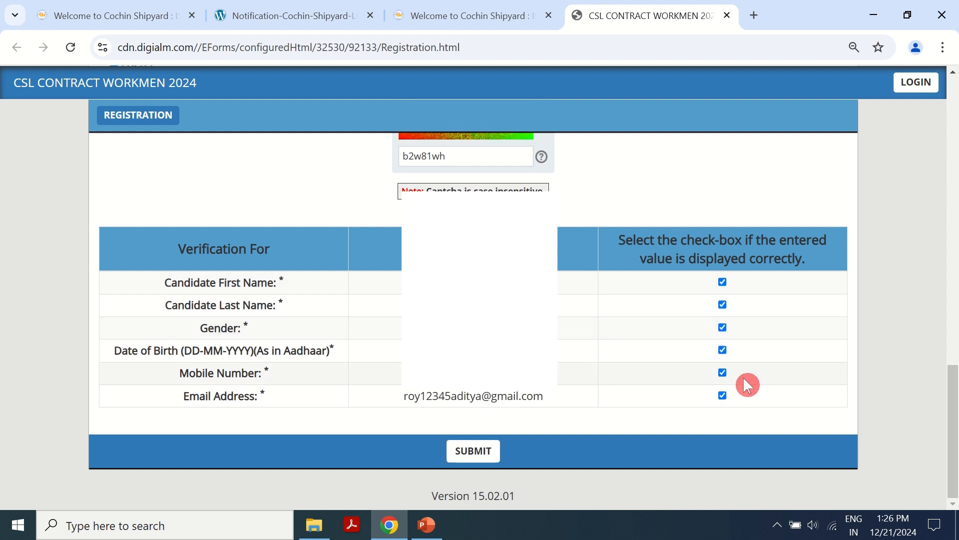
- Submit the registration, confirm the final alert and close the Registered successfully note
left_click(480, 455)
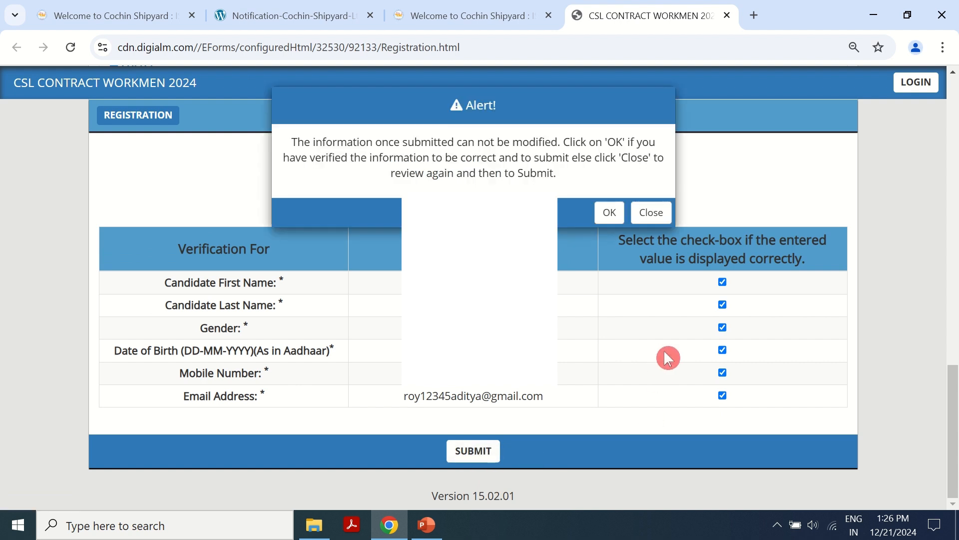
left_click(609, 212)
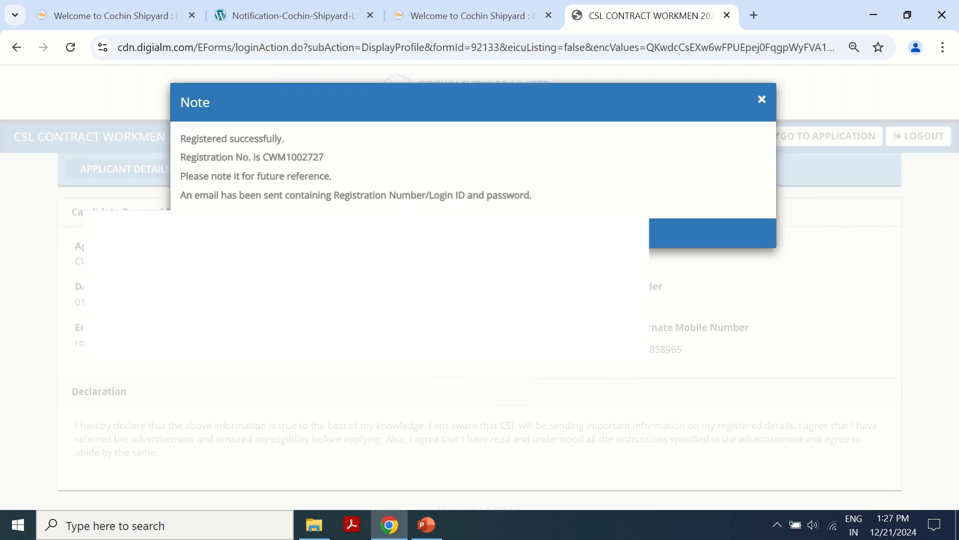
left_click(474, 232)
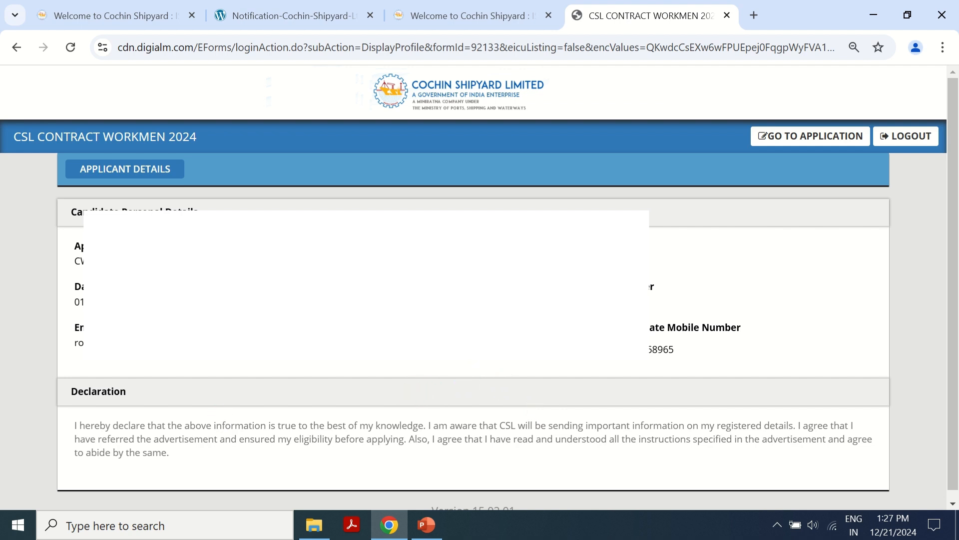
scroll(384, 363, "down", 1)
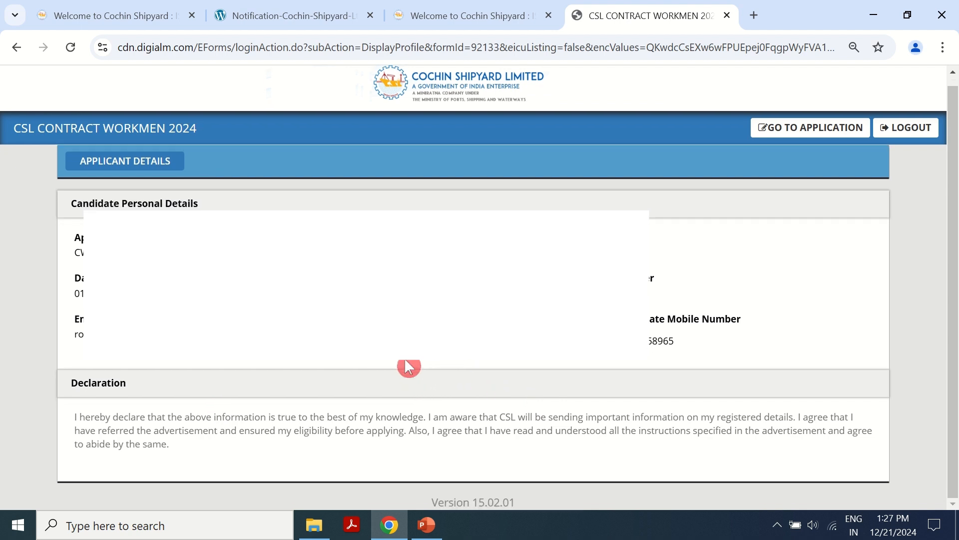
- Open the application form, dismiss the instructions and set Marital Status to Unmarried
left_click(820, 130)
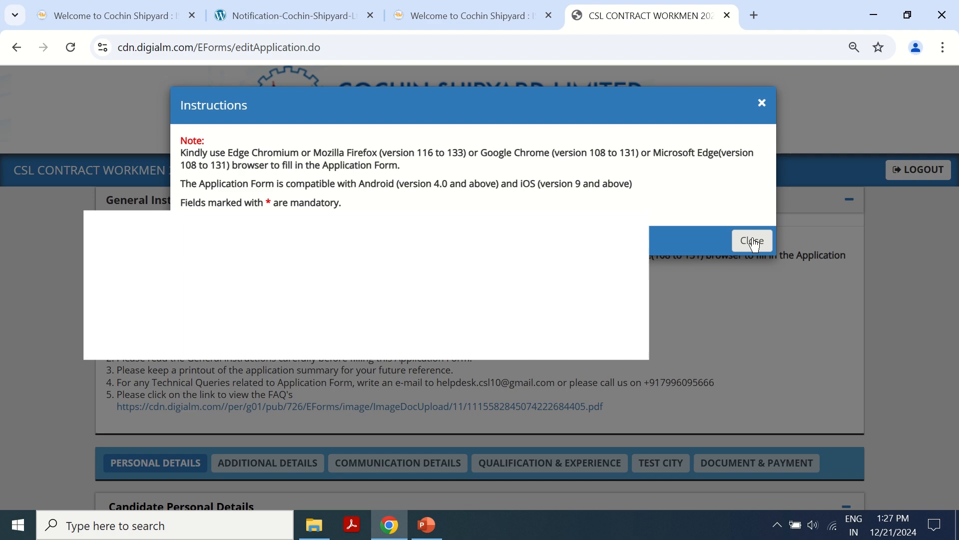
left_click(752, 241)
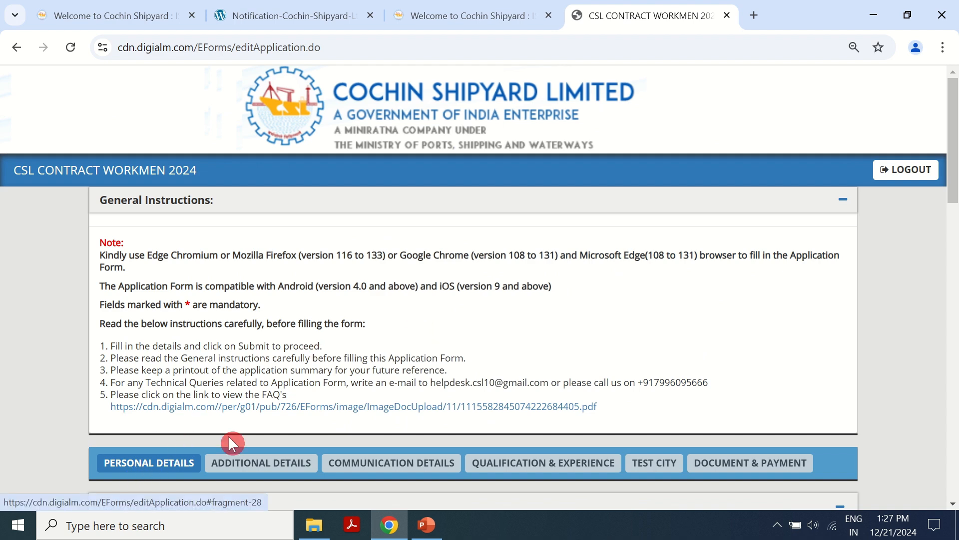
scroll(563, 321, "down", 7)
left_click(200, 346)
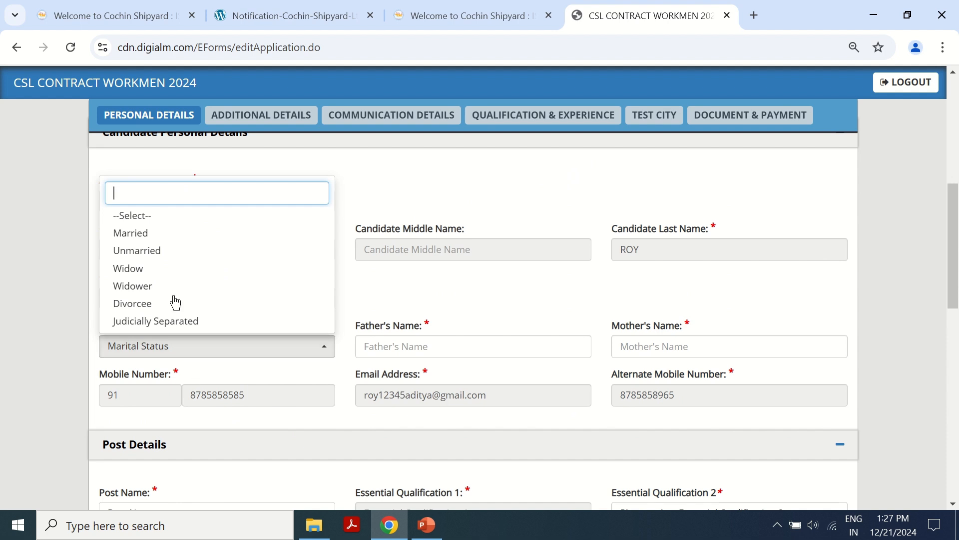
left_click(159, 252)
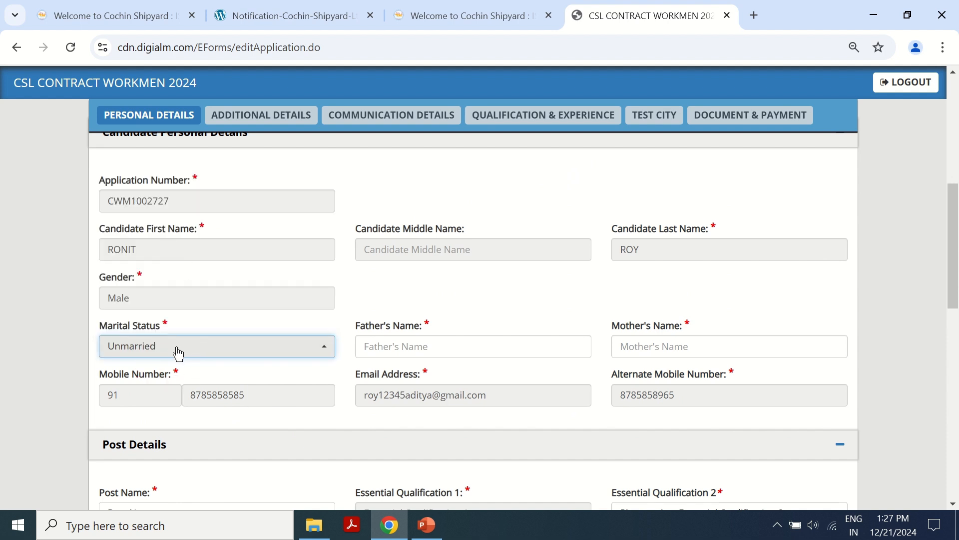
- Enter the father's name and begin entering the mother's name
left_click(419, 341)
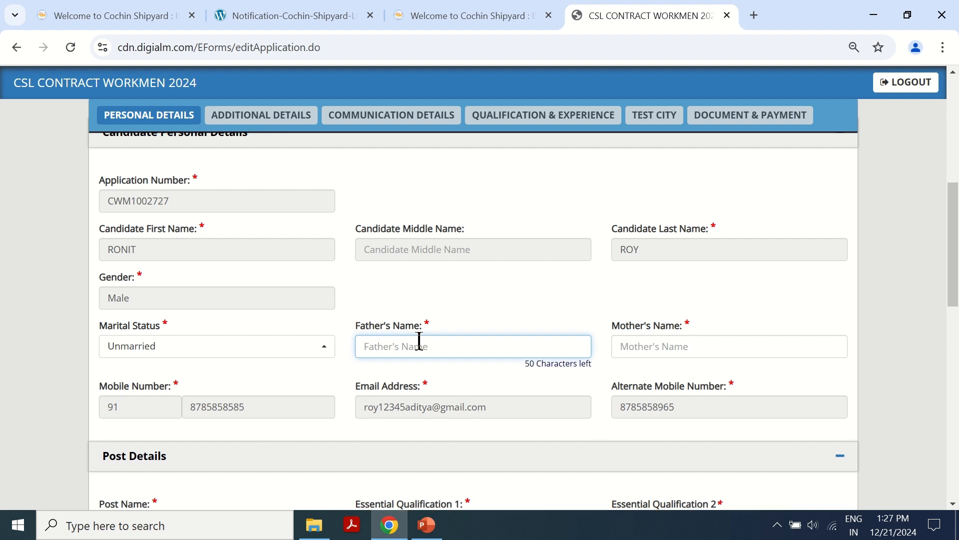
left_click(656, 347)
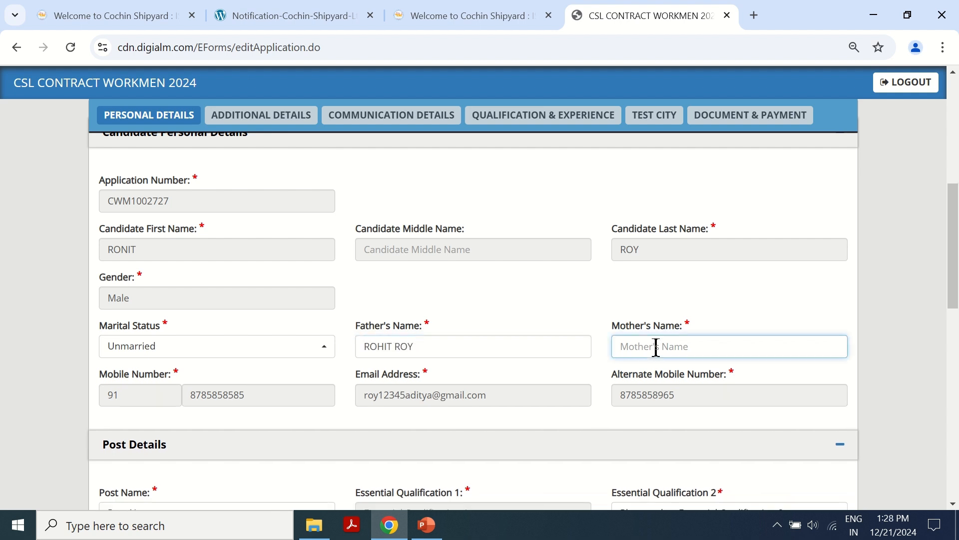
type("SUMI")
scroll(276, 290, "down", 6)
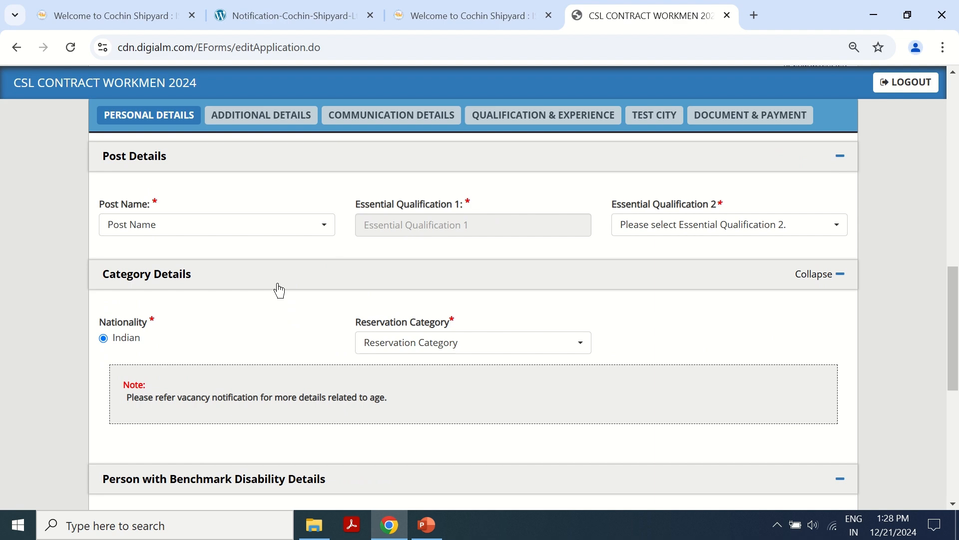
- After checking the vacancy table, choose Outfit Assistant (Electrician) as the Post Name
left_click(210, 225)
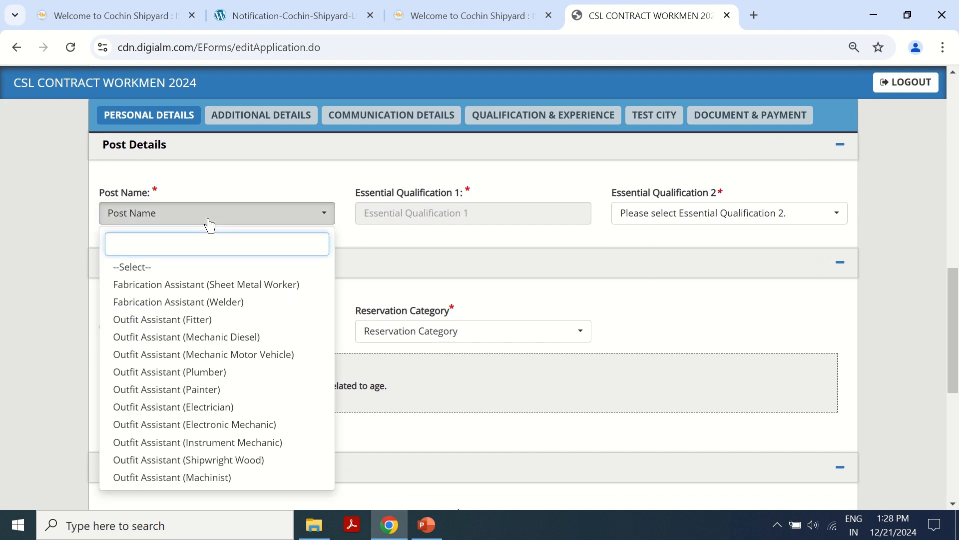
key("ctrl+2")
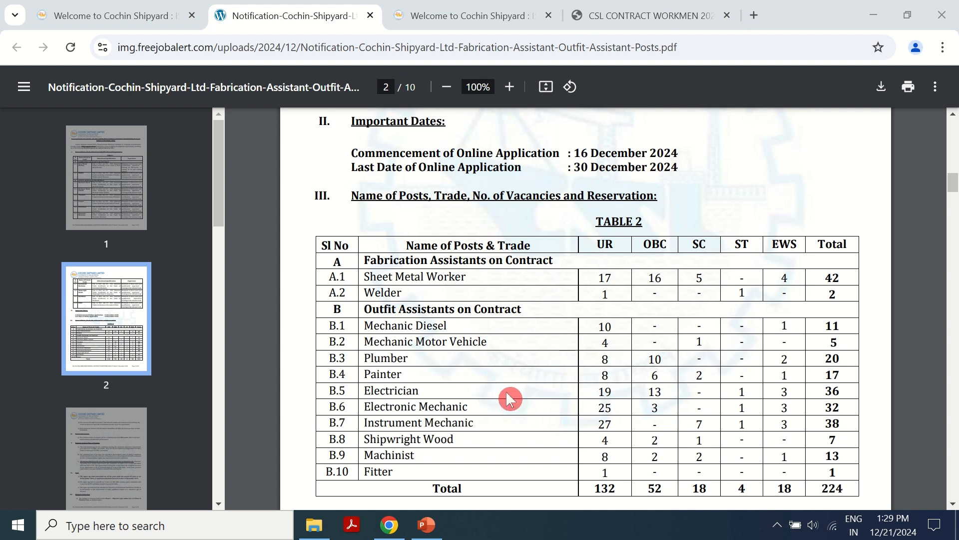
left_click(467, 17)
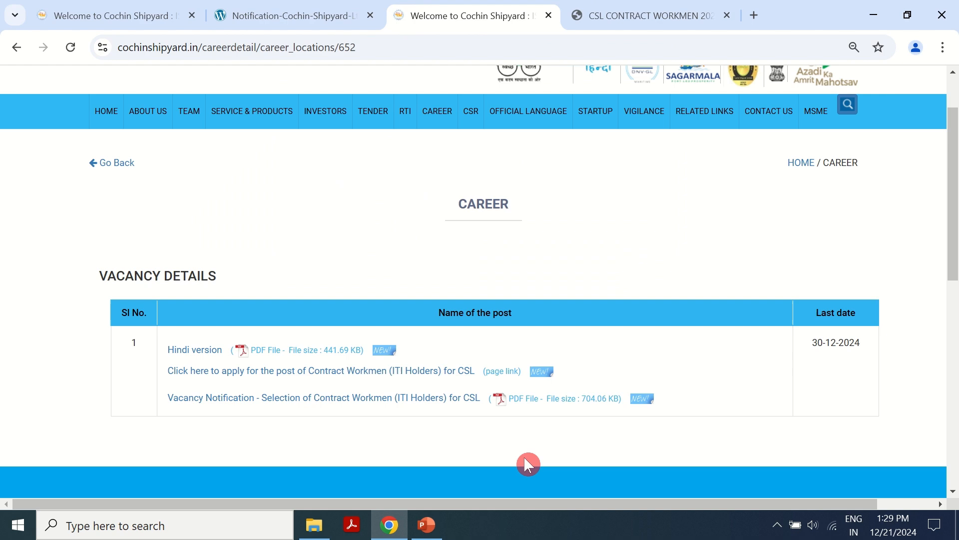
left_click(671, 8)
left_click(223, 217)
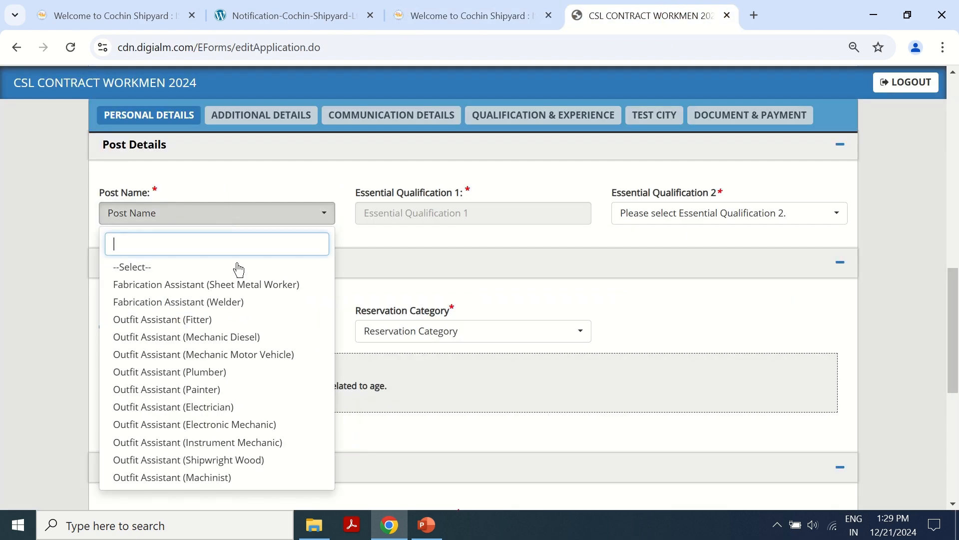
left_click(213, 408)
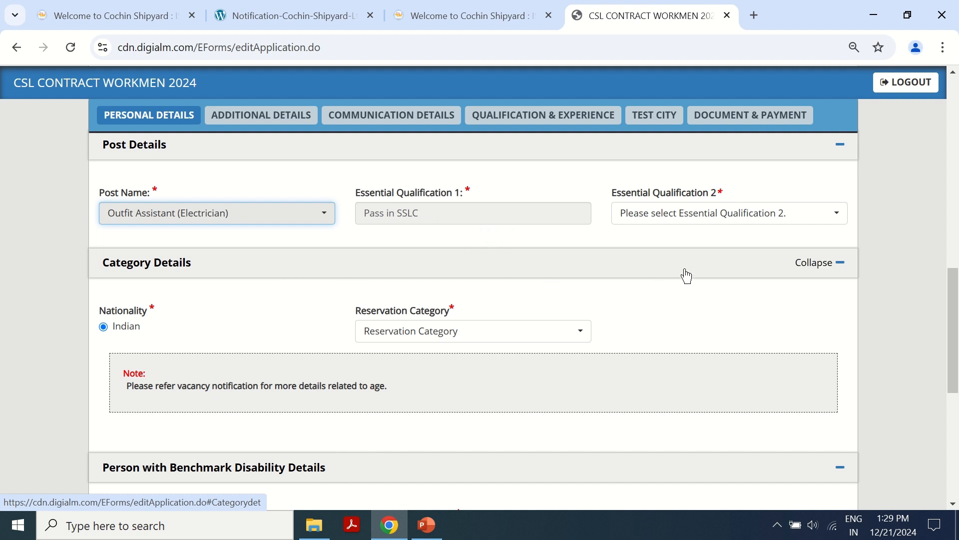
- Set Essential Qualification 2 to ITI - NTC Electrician and category to Un Reserved (UR)
left_click(704, 214)
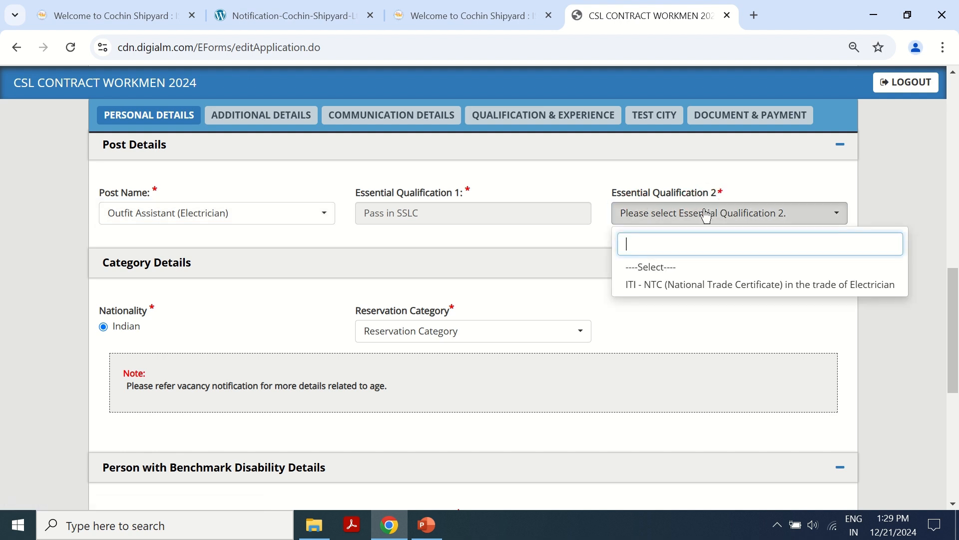
left_click(649, 289)
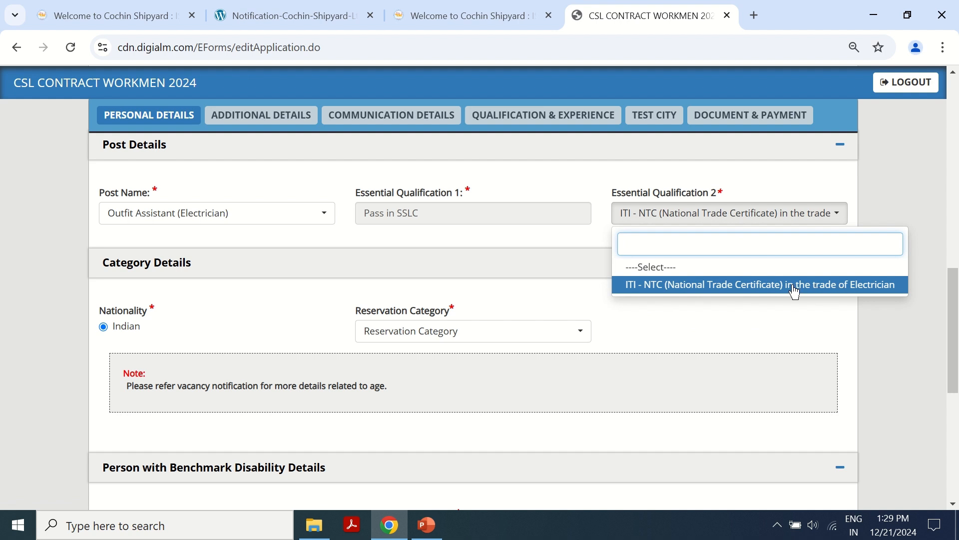
left_click(794, 291)
left_click(670, 308)
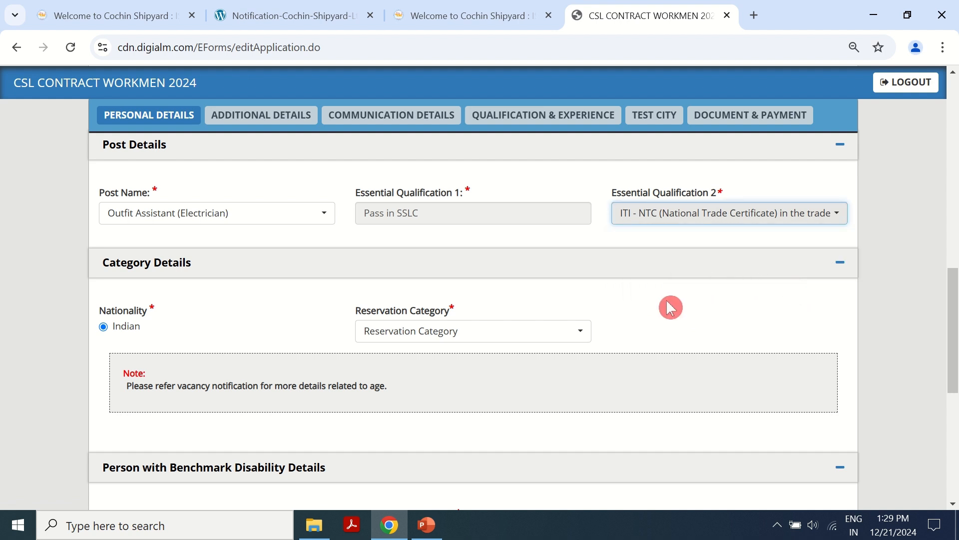
scroll(574, 296, "down", 1)
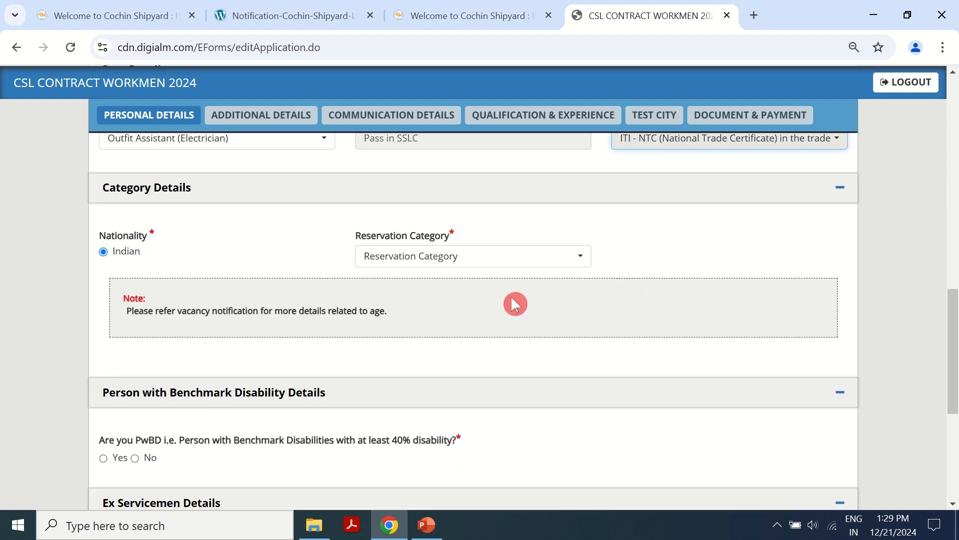
left_click(459, 266)
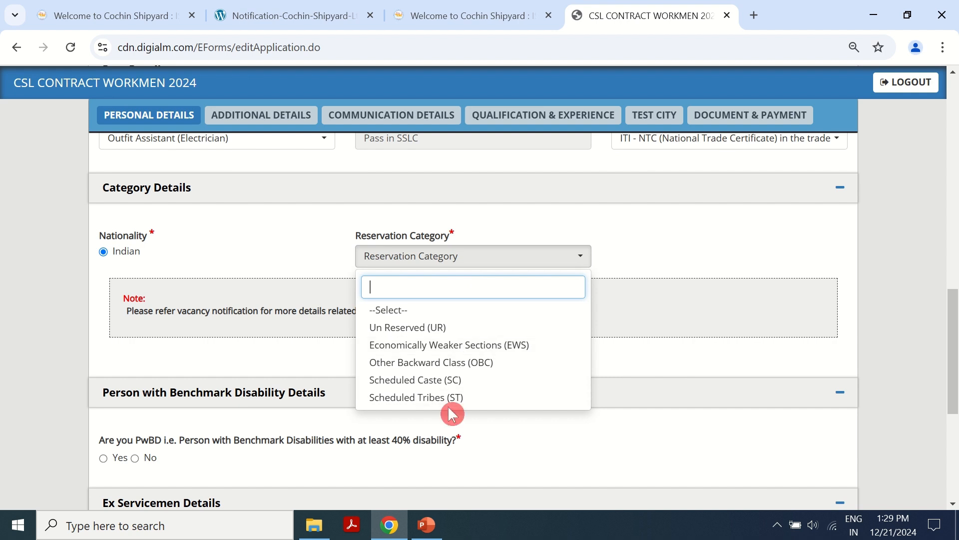
left_click(435, 328)
- Answer No for PwBD and Ex Servicemen, then save the personal details
scroll(486, 293, "down", 2)
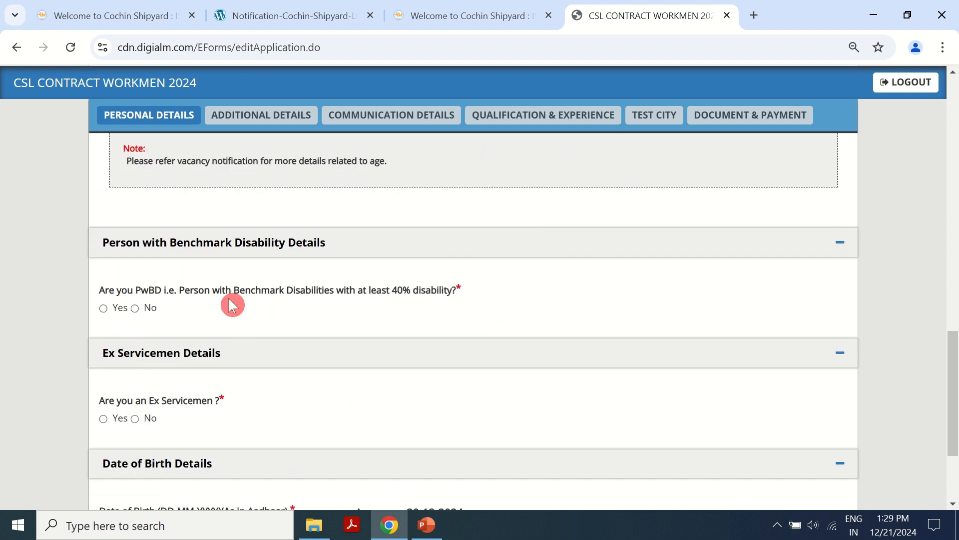
left_click(136, 308)
scroll(319, 350, "down", 1)
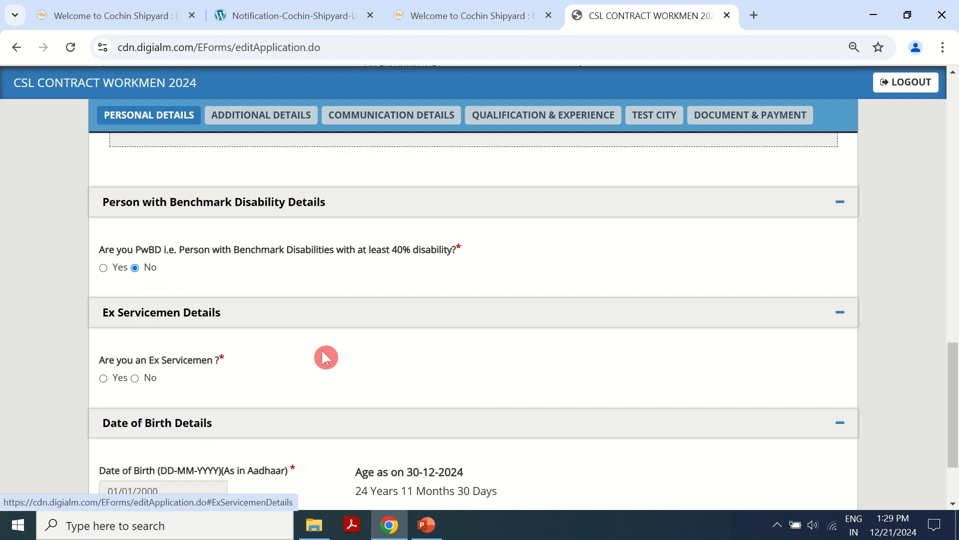
left_click(139, 350)
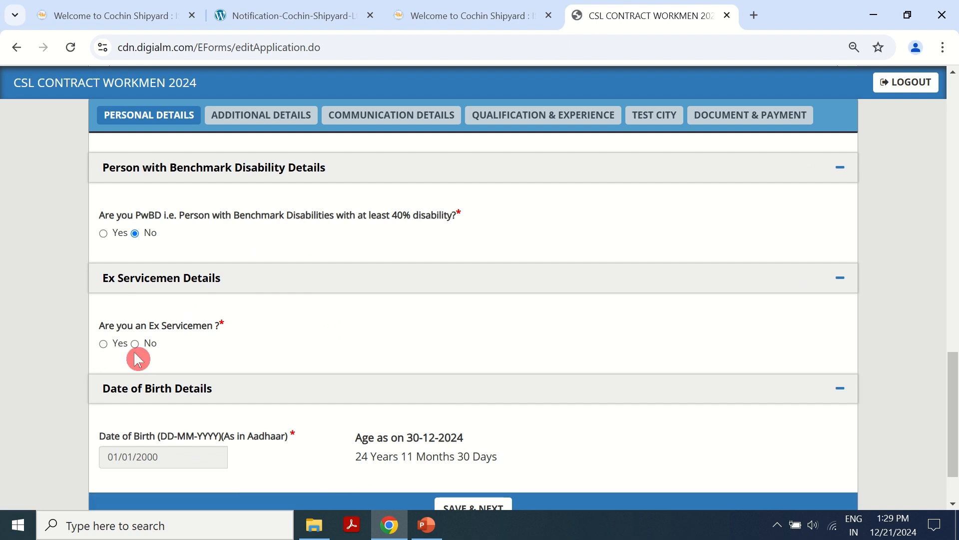
scroll(312, 340, "down", 1)
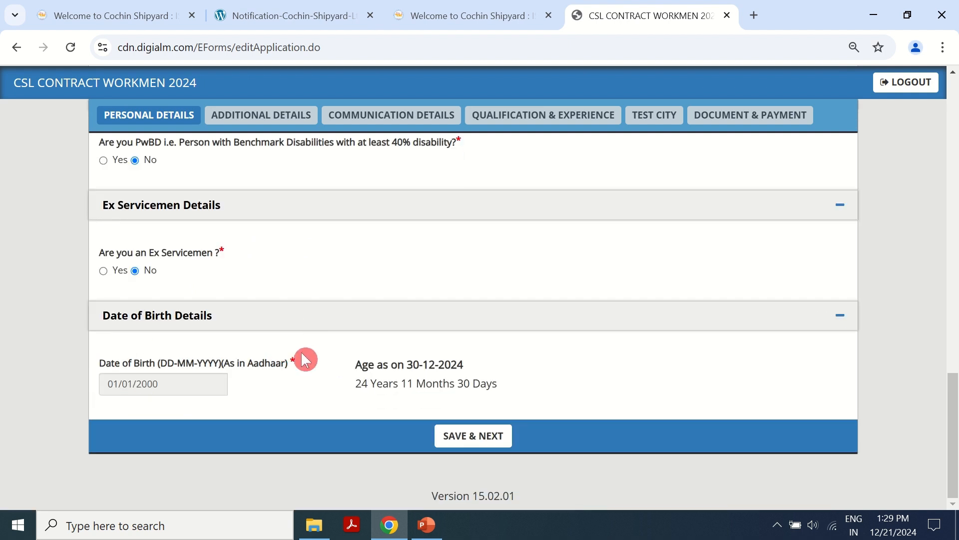
left_click(470, 435)
left_click(601, 151)
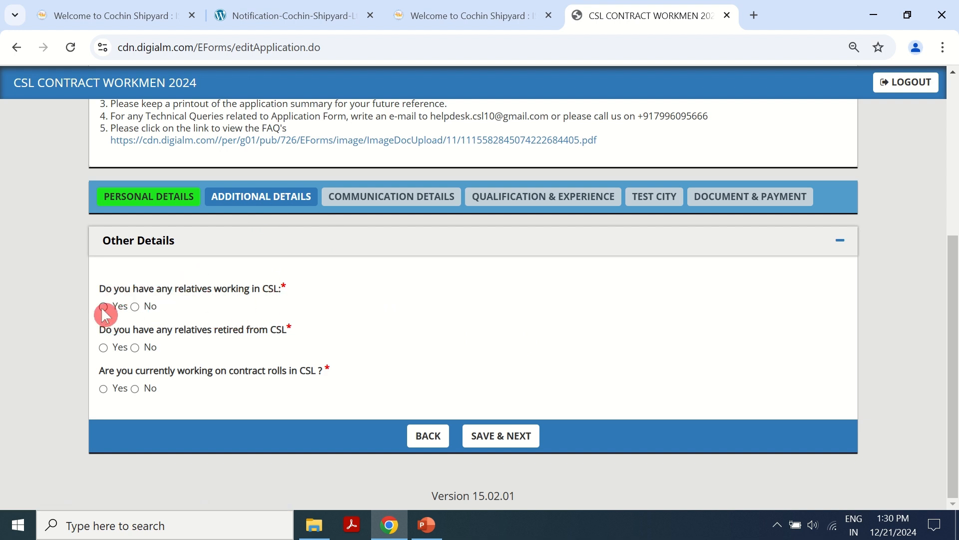
- Answer No to relatives in CSL, retired relatives and contract-roll questions, then save
left_click(135, 307)
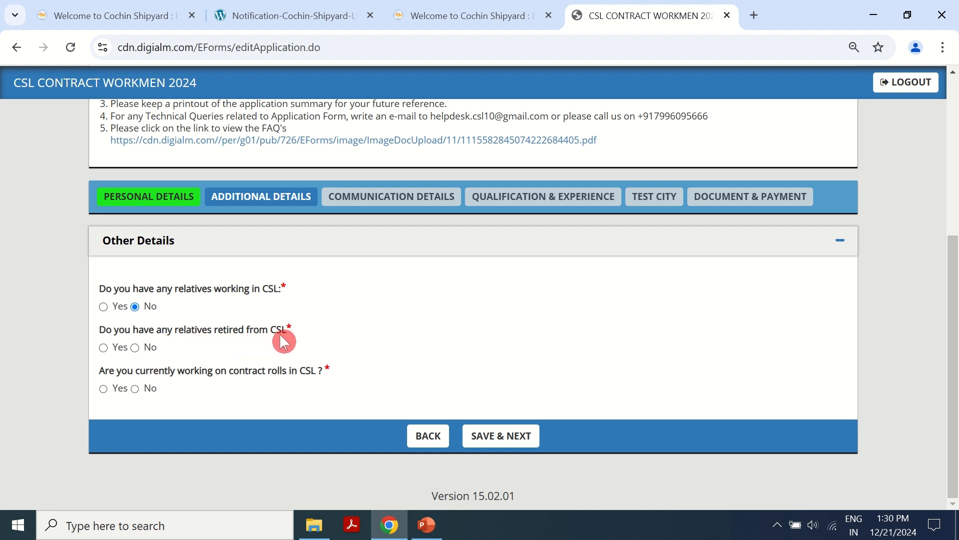
left_click(135, 348)
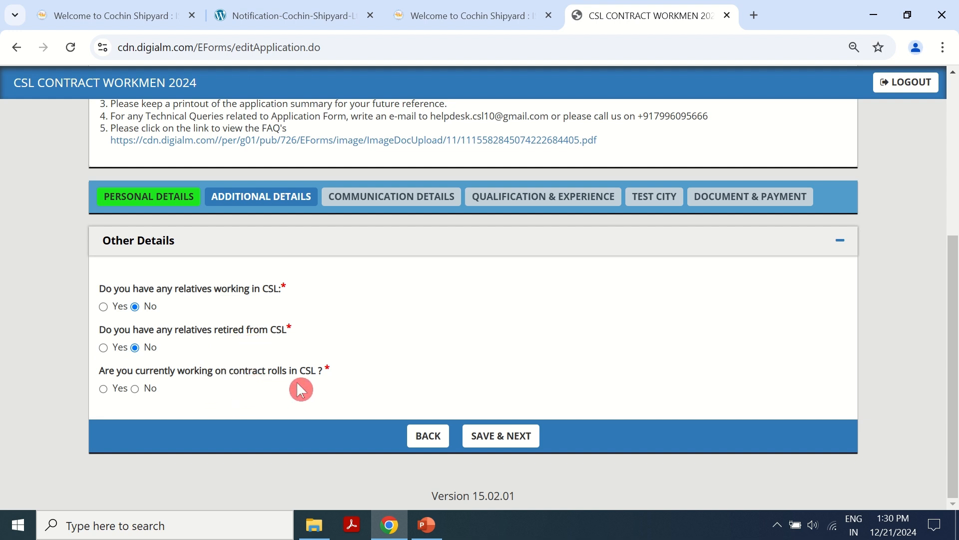
left_click(136, 389)
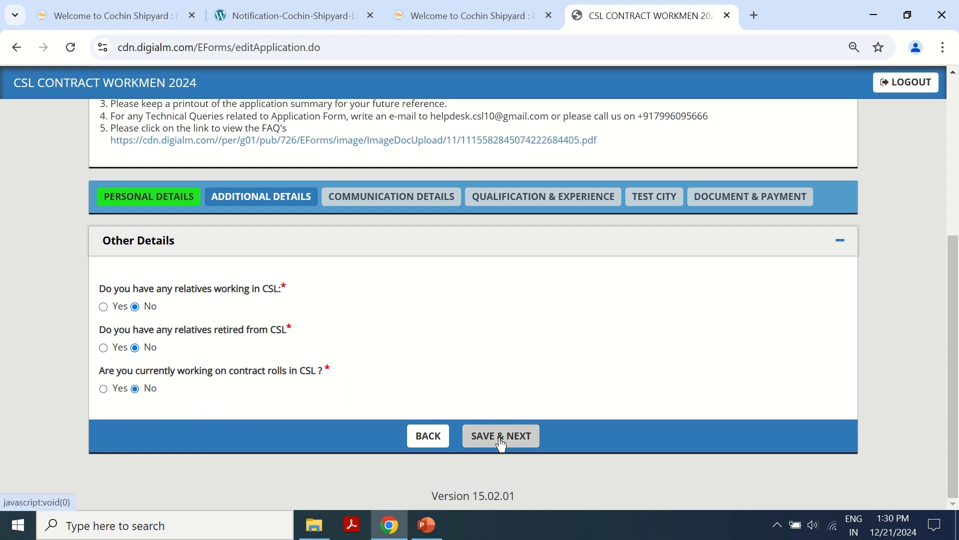
left_click(595, 149)
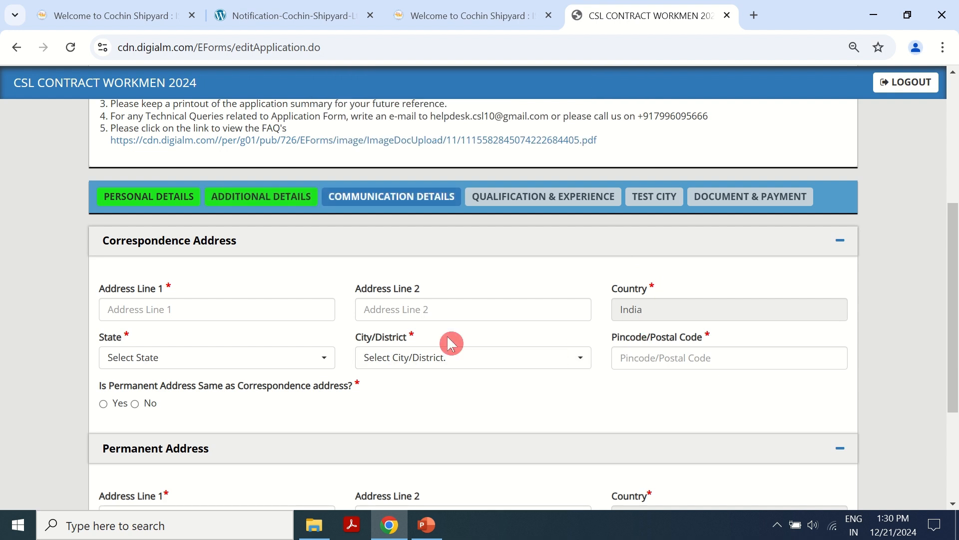
- Confirm the correspondence address in Communication Details and save to reach Qualification & Experience
scroll(397, 302, "down", 2)
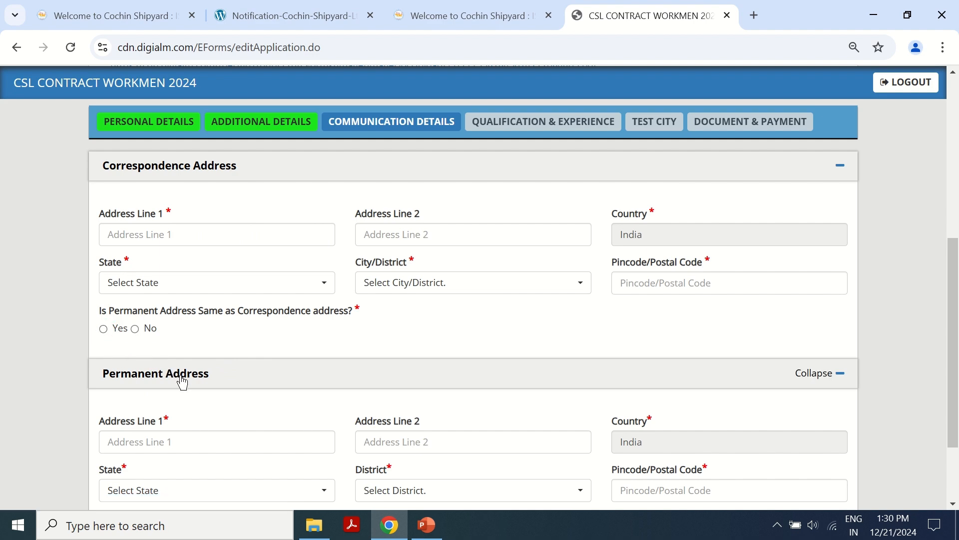
scroll(205, 435, "down", 2)
scroll(245, 339, "up", 2)
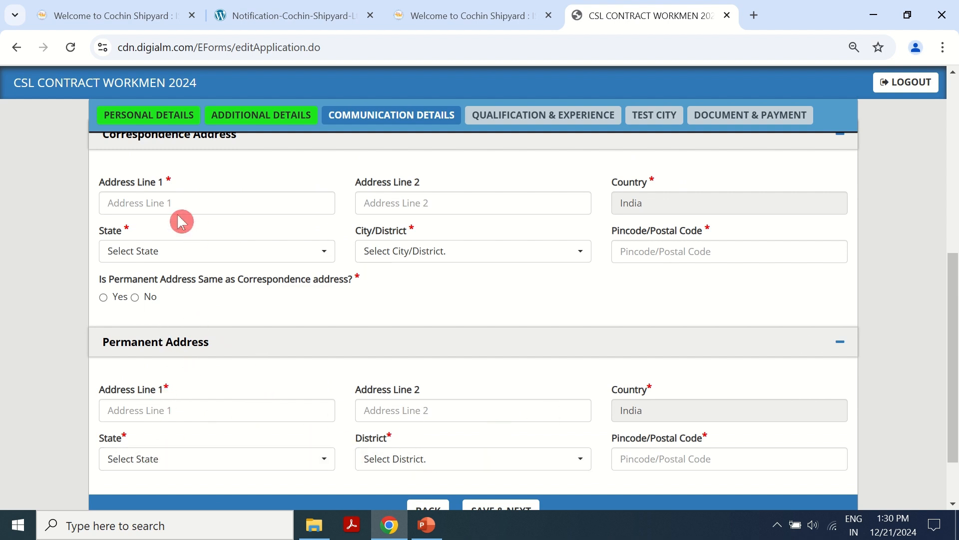
left_click(166, 200)
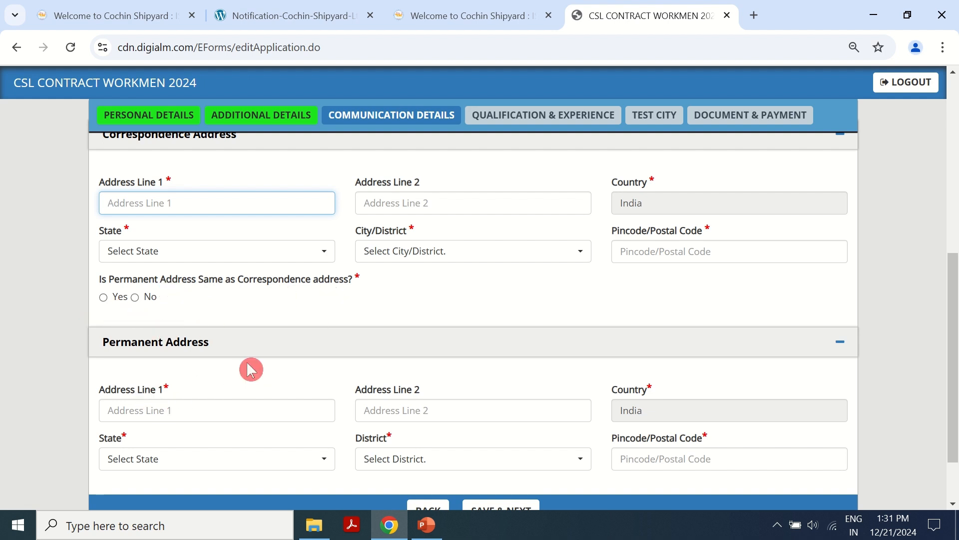
scroll(255, 359, "down", 2)
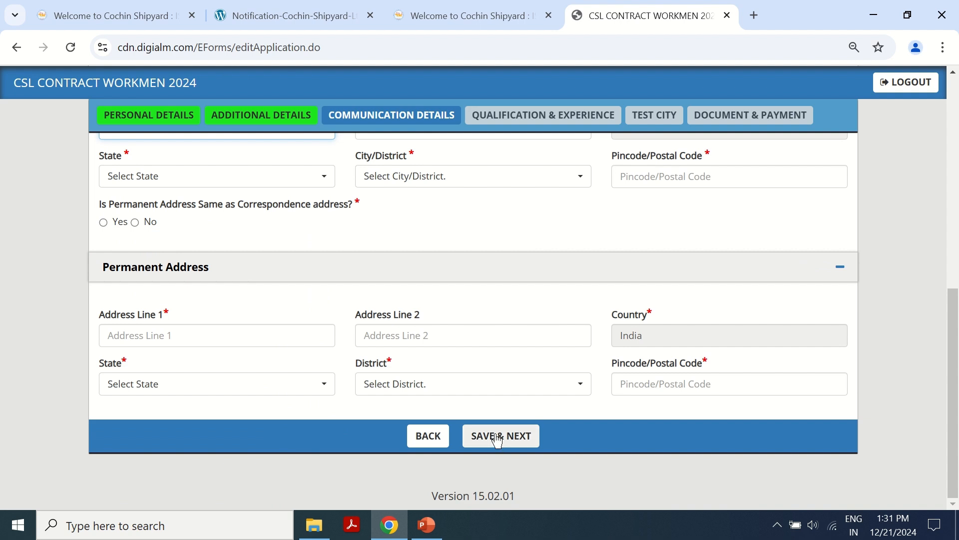
left_click(497, 439)
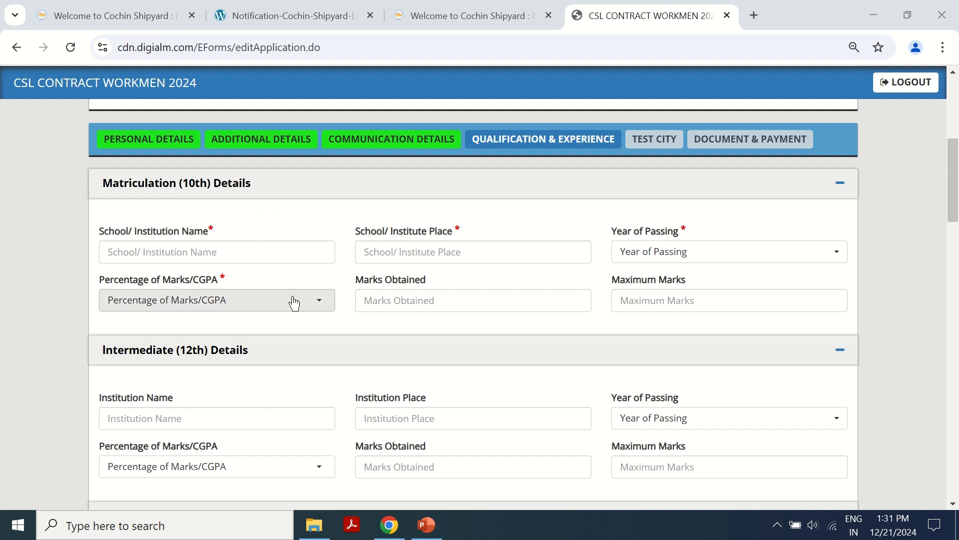
- Enter ABC as the 10th school name and place, with 2016 as year of passing
left_click(183, 252)
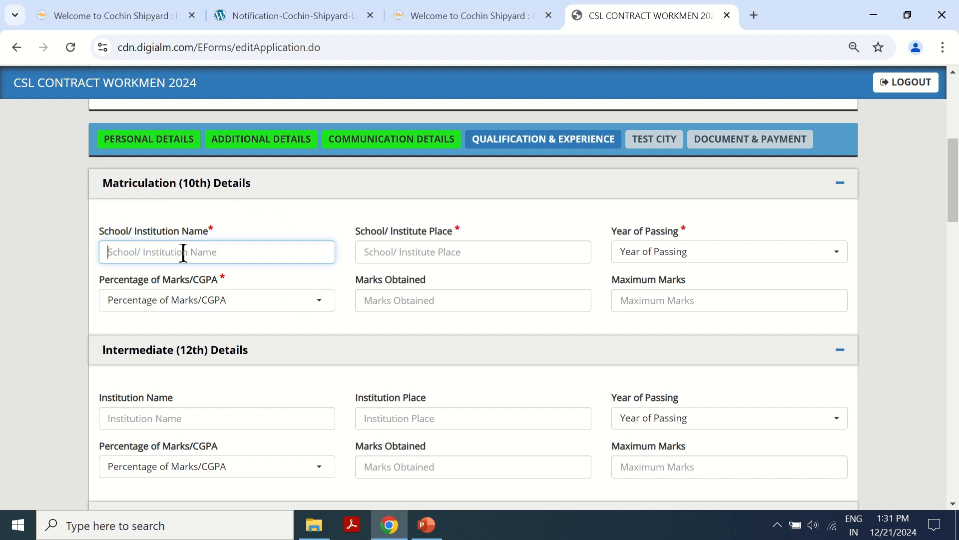
type("ABC")
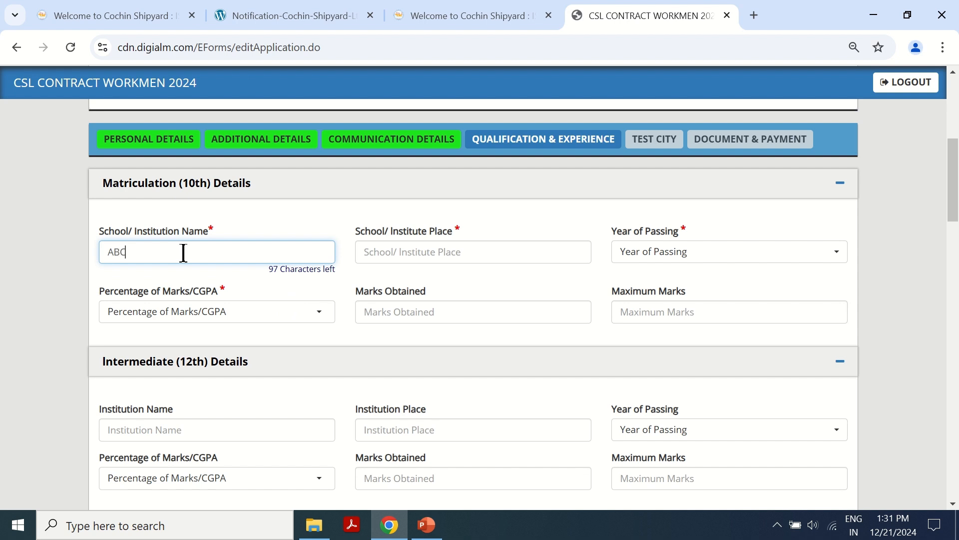
left_click(415, 251)
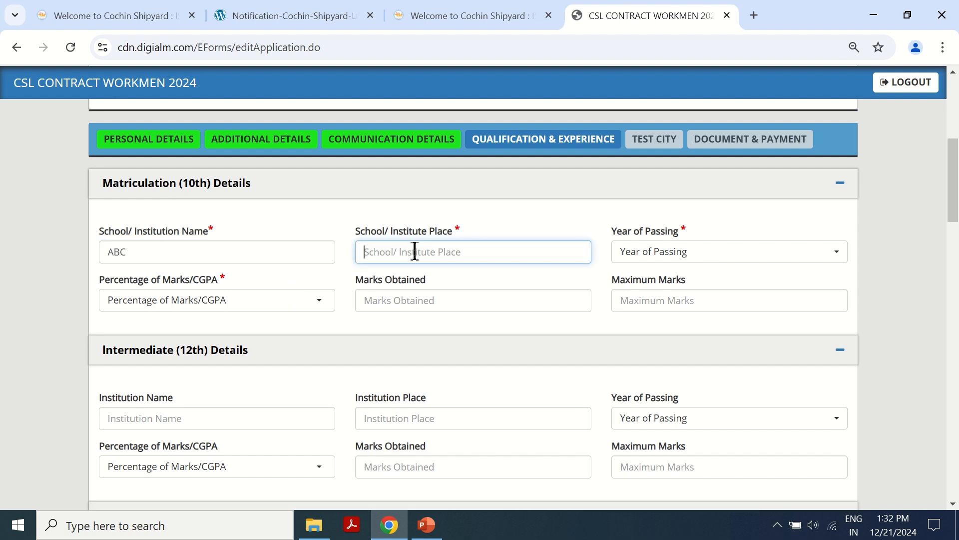
type("ABC")
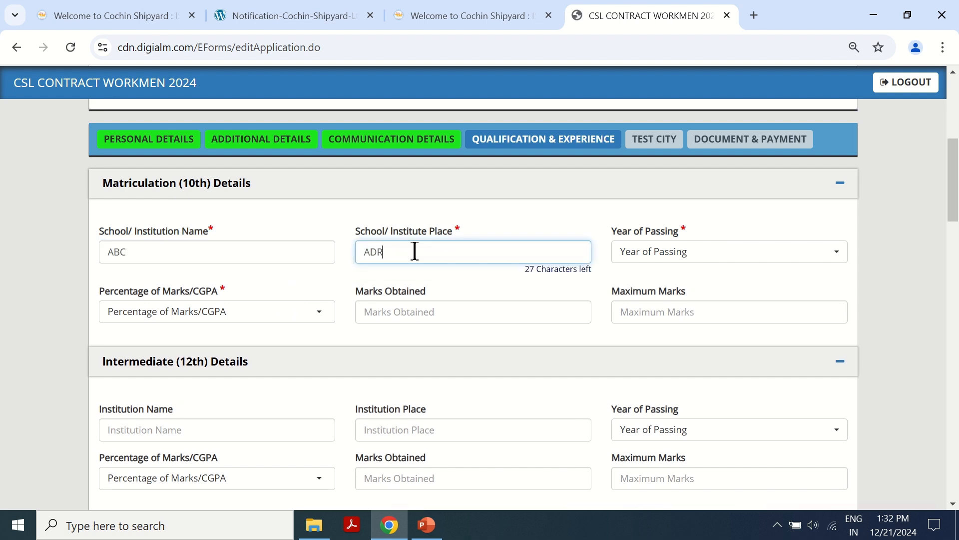
left_click(781, 260)
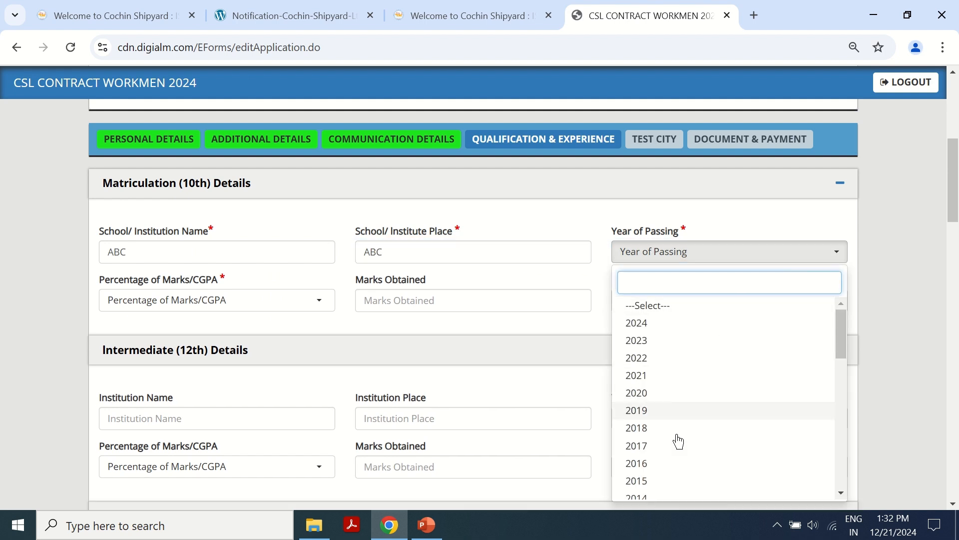
left_click(660, 470)
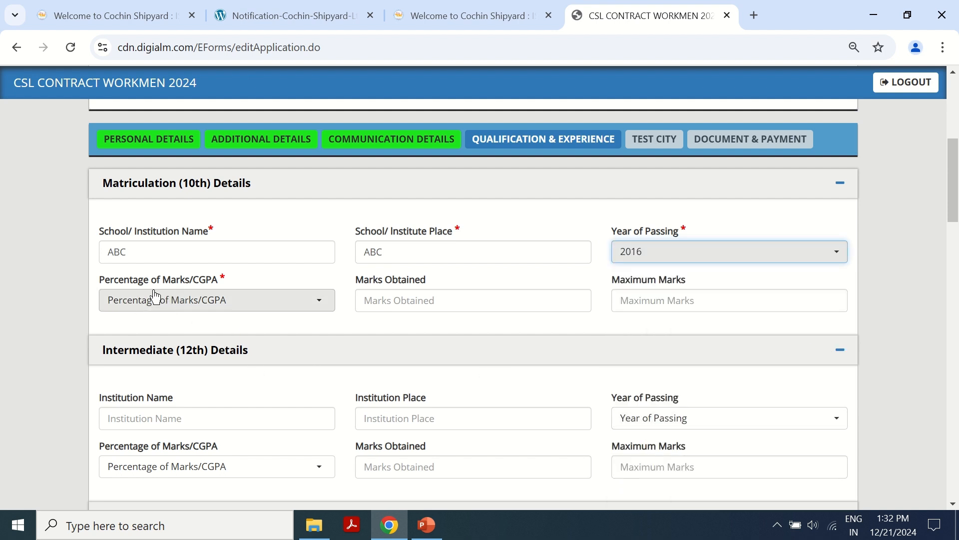
- Record the 10th marks as a Percentage: 500 obtained out of 600, giving 83.33%
left_click(237, 300)
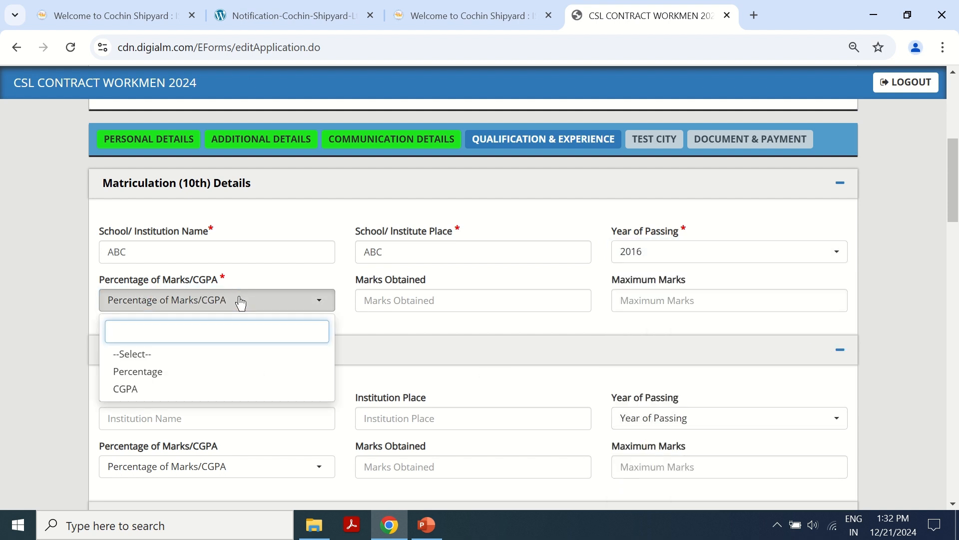
left_click(166, 380)
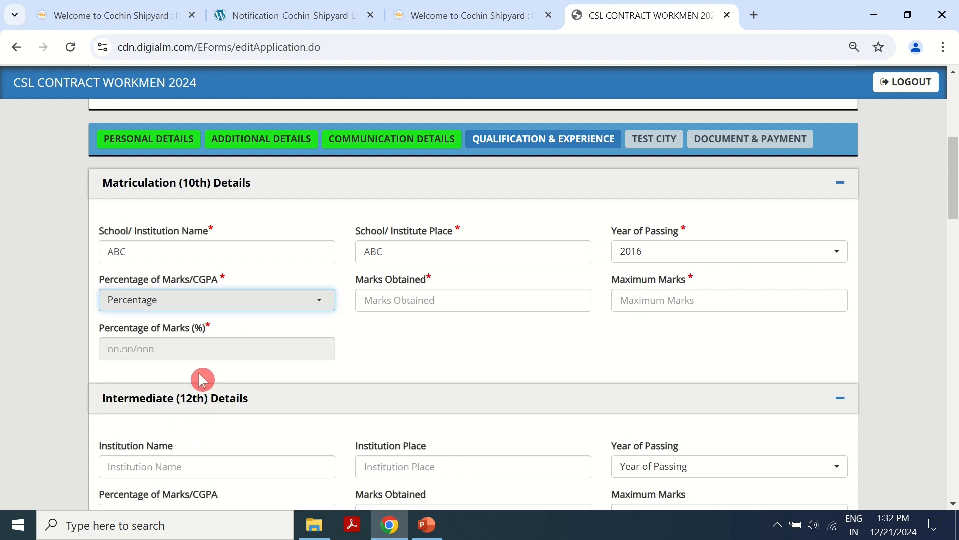
left_click(421, 300)
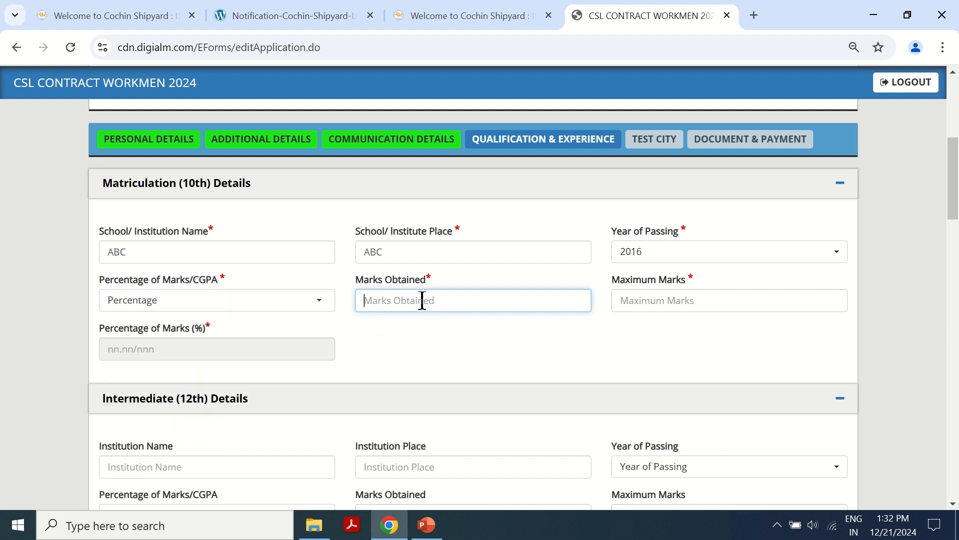
type("500")
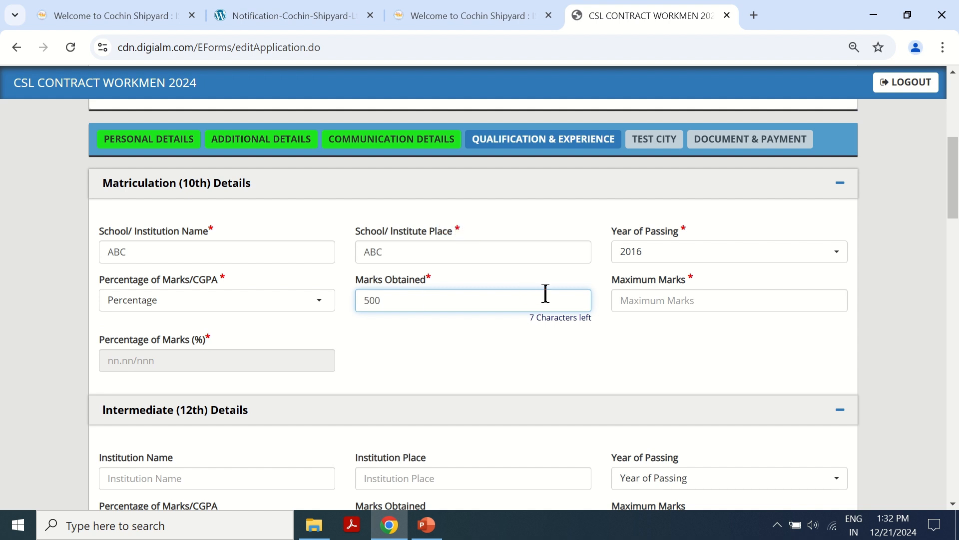
left_click(646, 301)
type("600")
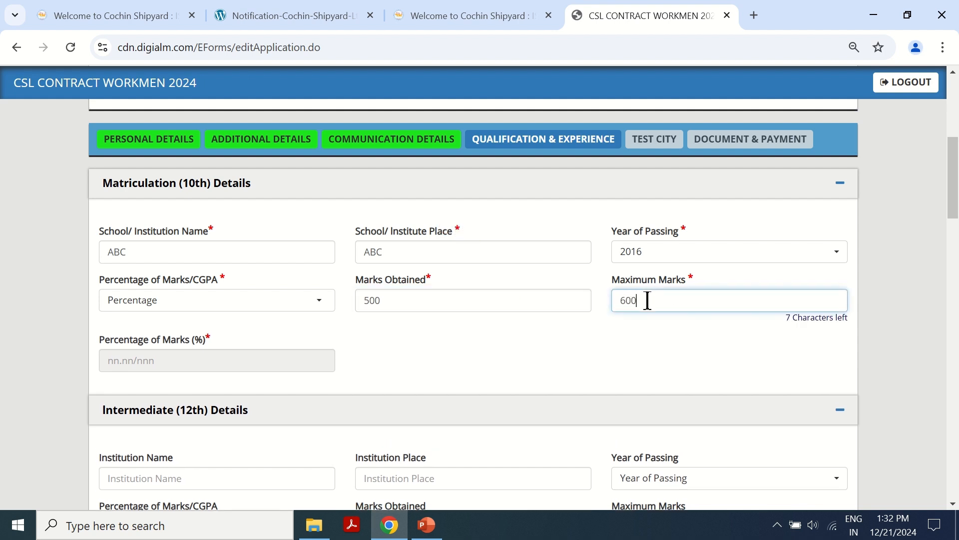
left_click(558, 376)
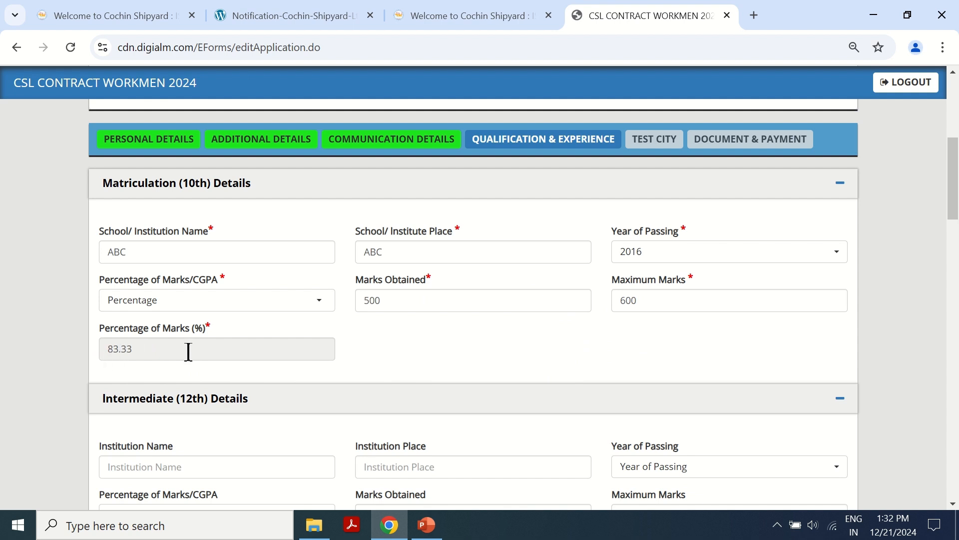
scroll(320, 368, "down", 3)
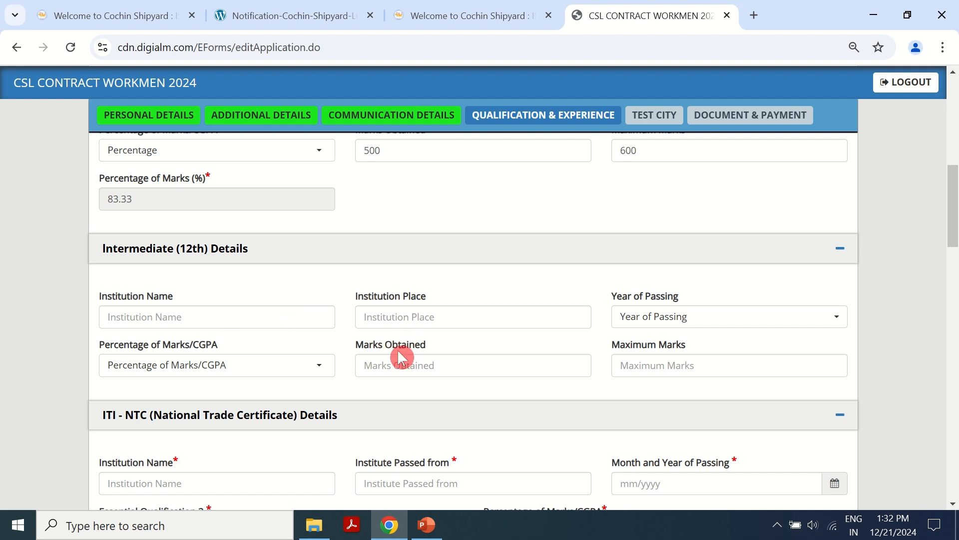
- Enter ITI-NTC institution ABC, institute passed from abc, and passing month January 2018
scroll(184, 304, "down", 3)
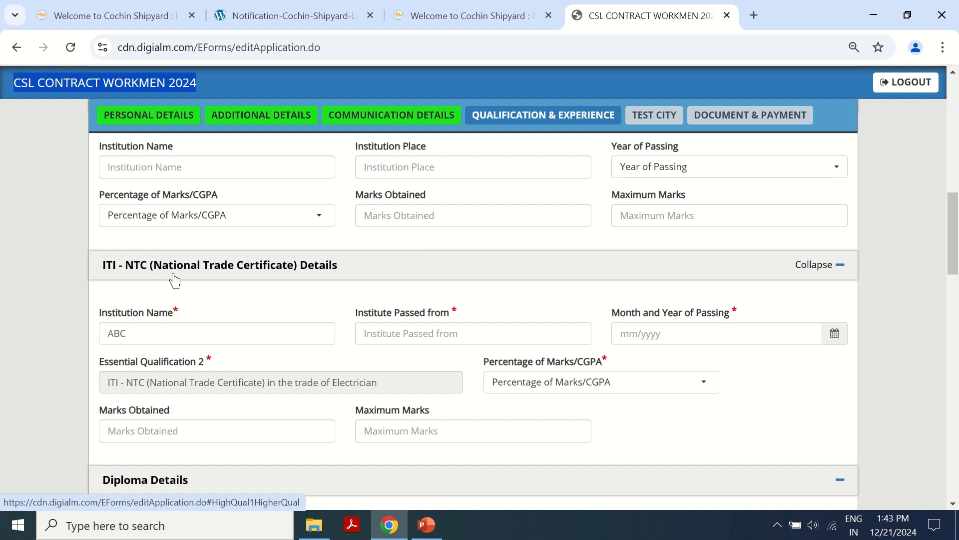
left_click(129, 332)
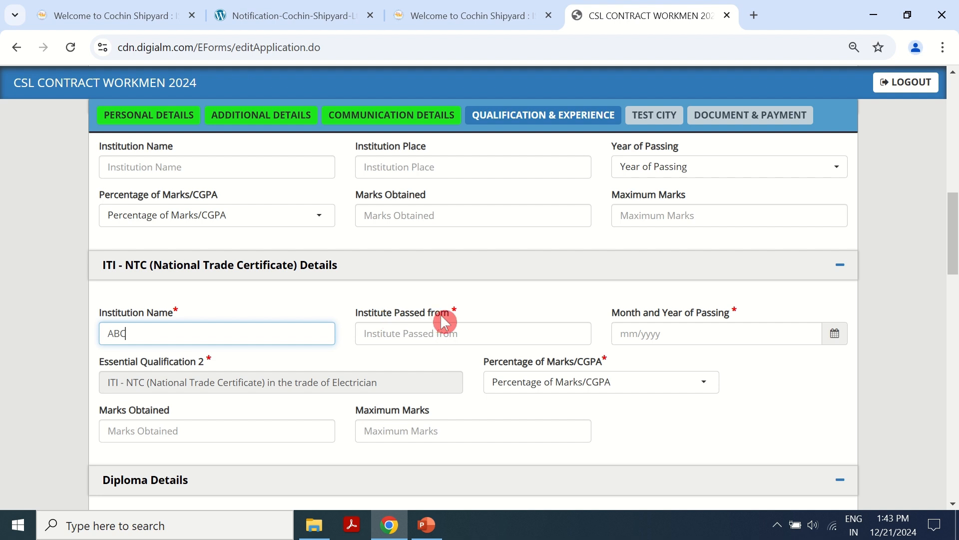
left_click(436, 334)
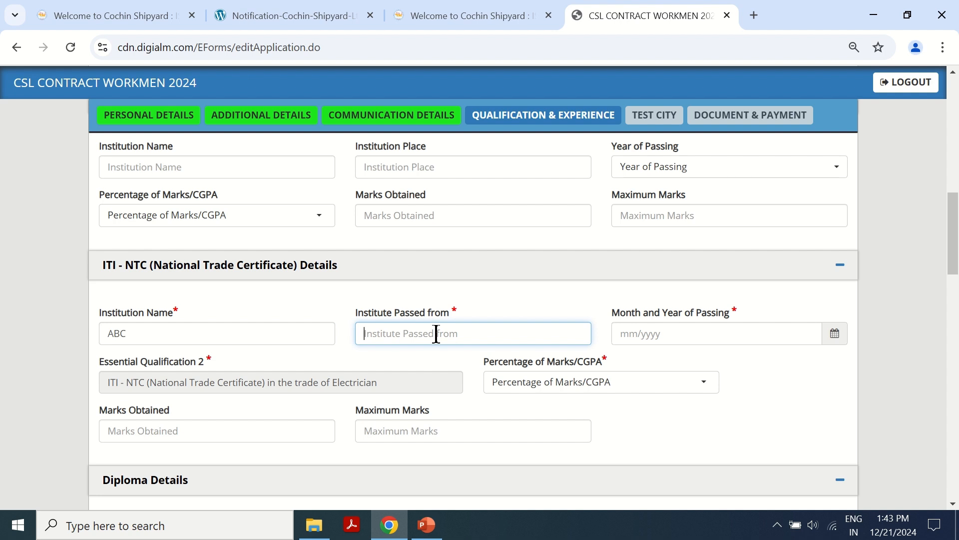
type("abc")
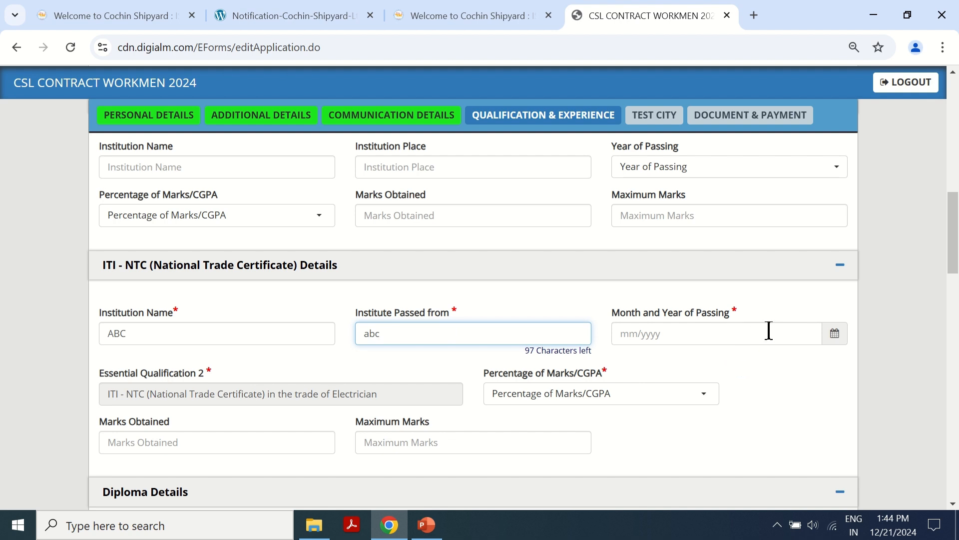
left_click(835, 334)
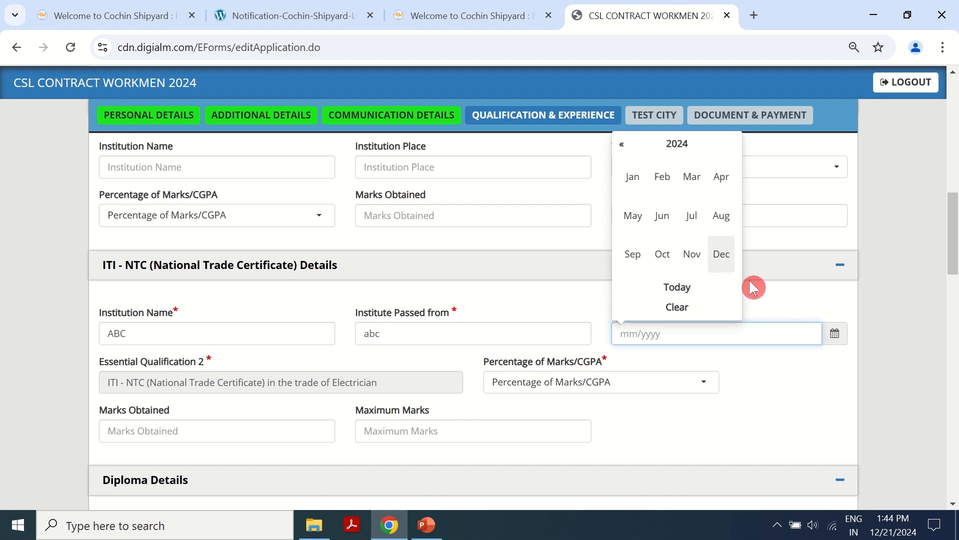
scroll(690, 234, "up", 1)
left_click(661, 331)
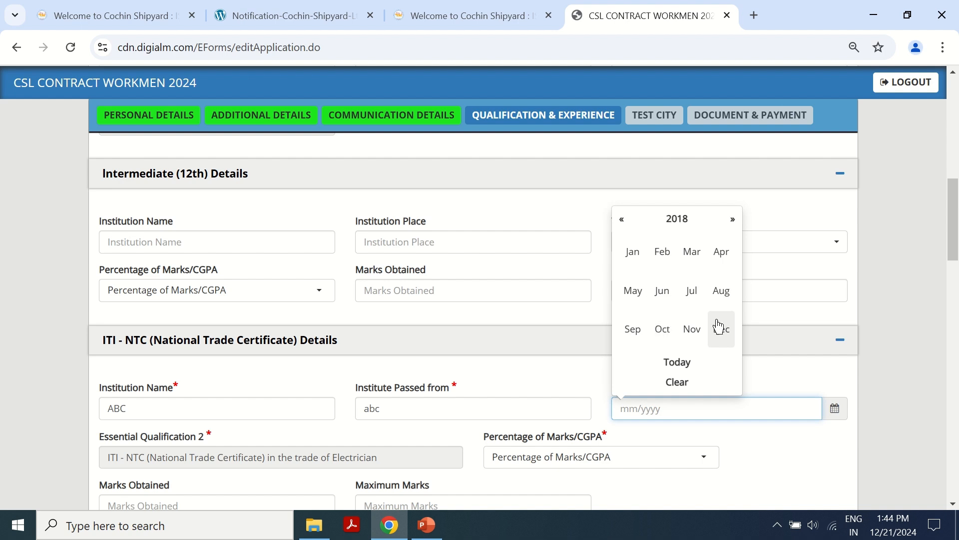
left_click(631, 254)
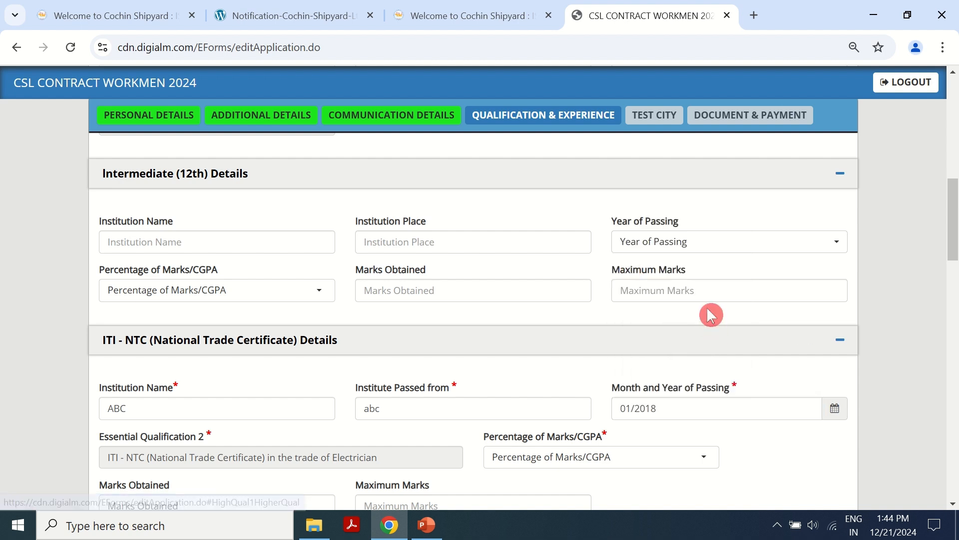
scroll(712, 314, "down", 1)
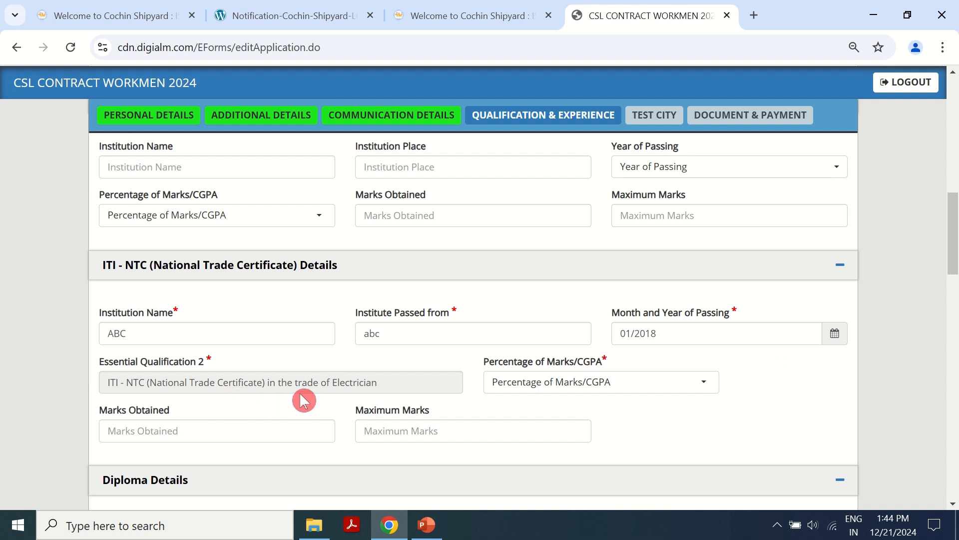
- Choose CGPA for the ITI result and enter 7.8 out of 10 with factor 10, giving 78.00%
left_click(643, 390)
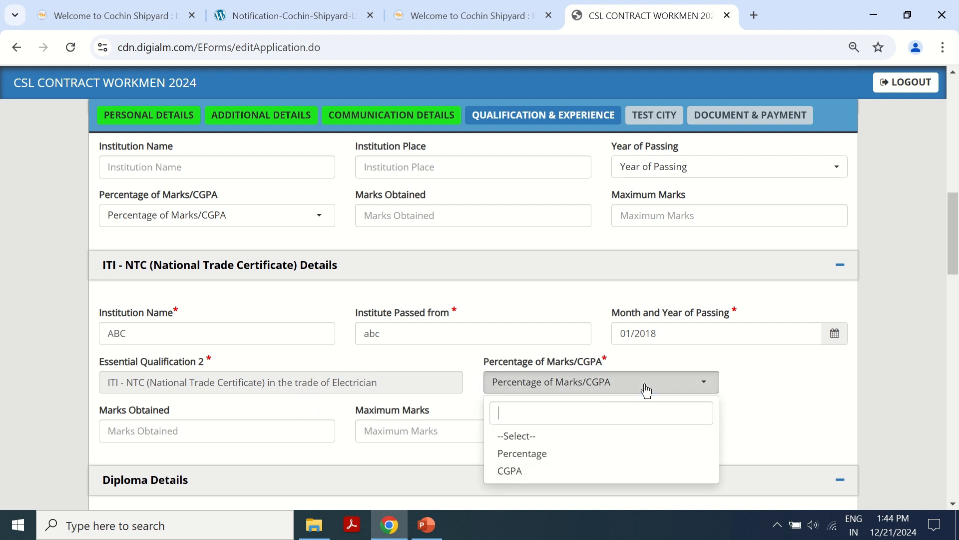
left_click(539, 471)
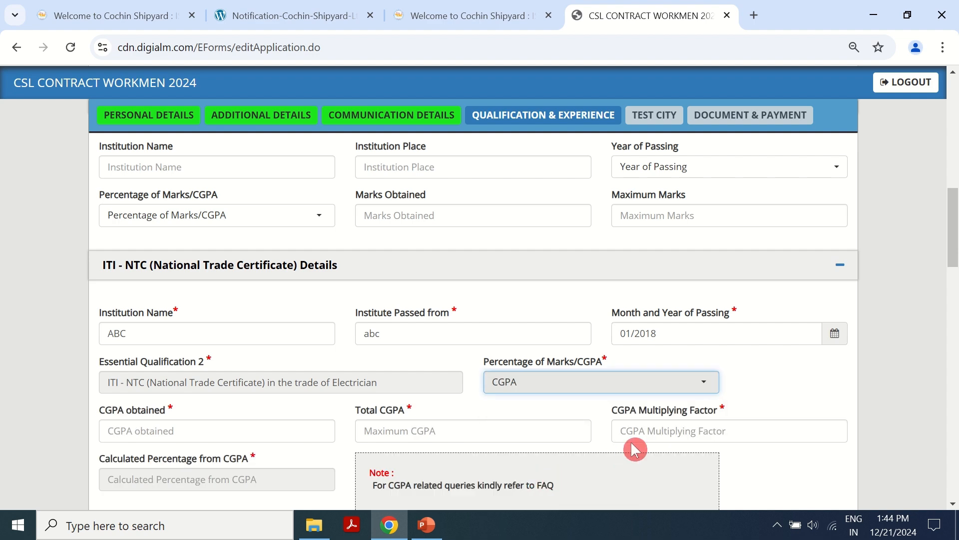
scroll(550, 404, "down", 3)
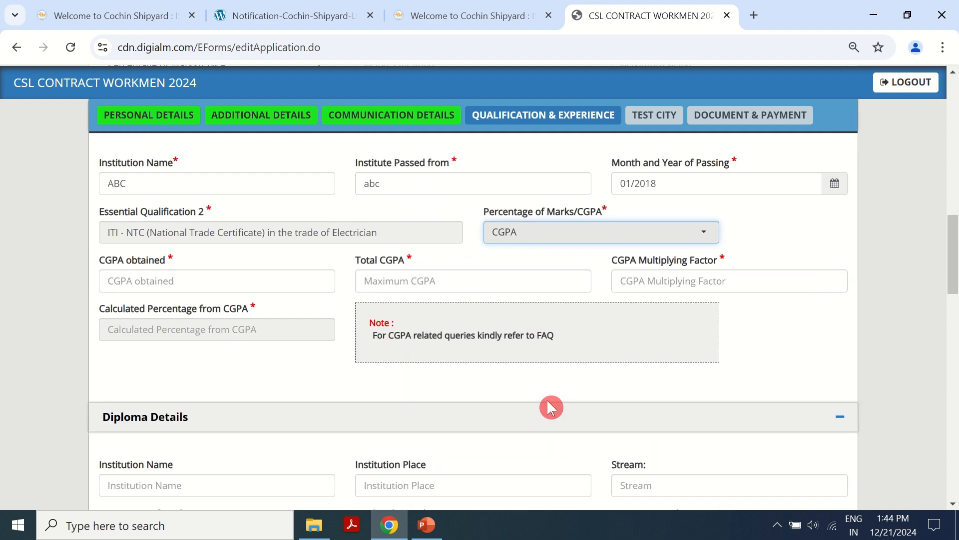
left_click(178, 281)
type("7.8")
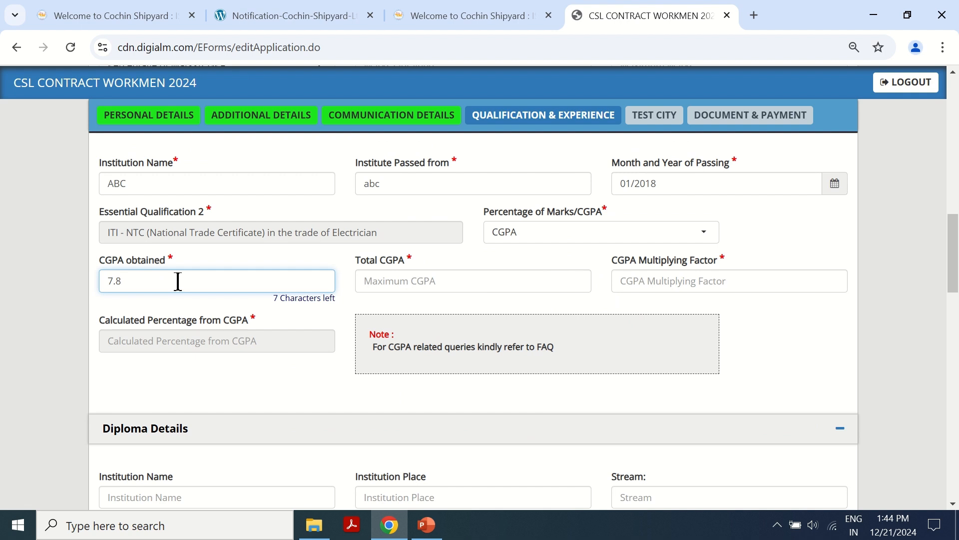
left_click(384, 279)
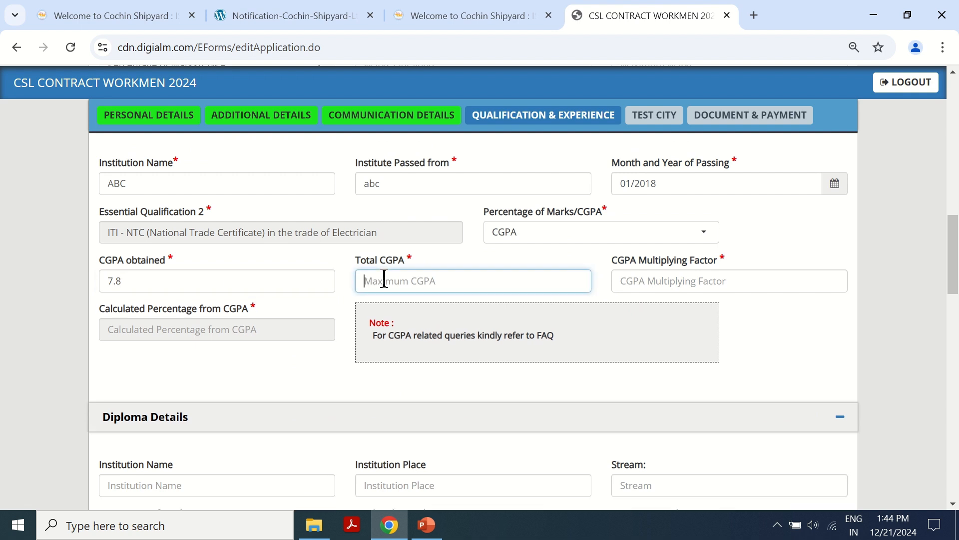
type("10")
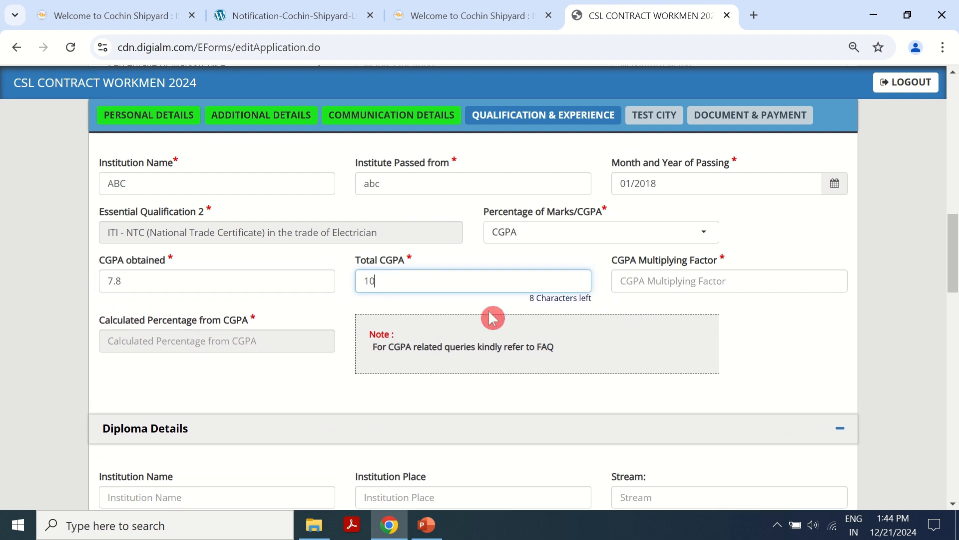
left_click(688, 279)
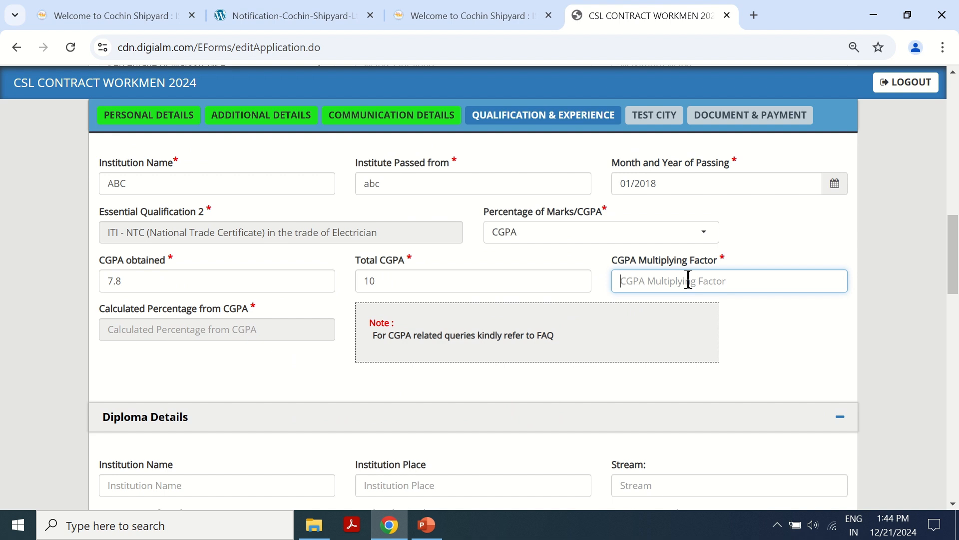
type("10")
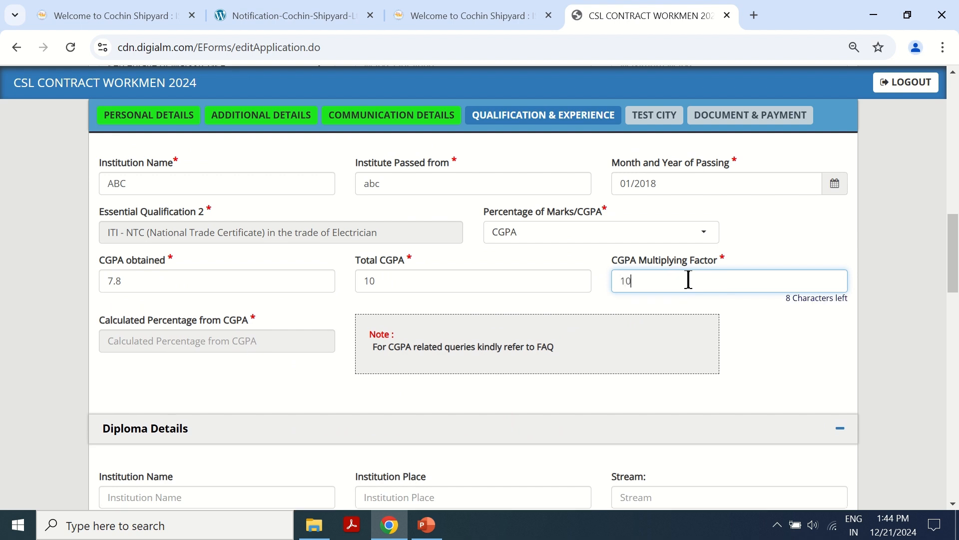
left_click(318, 320)
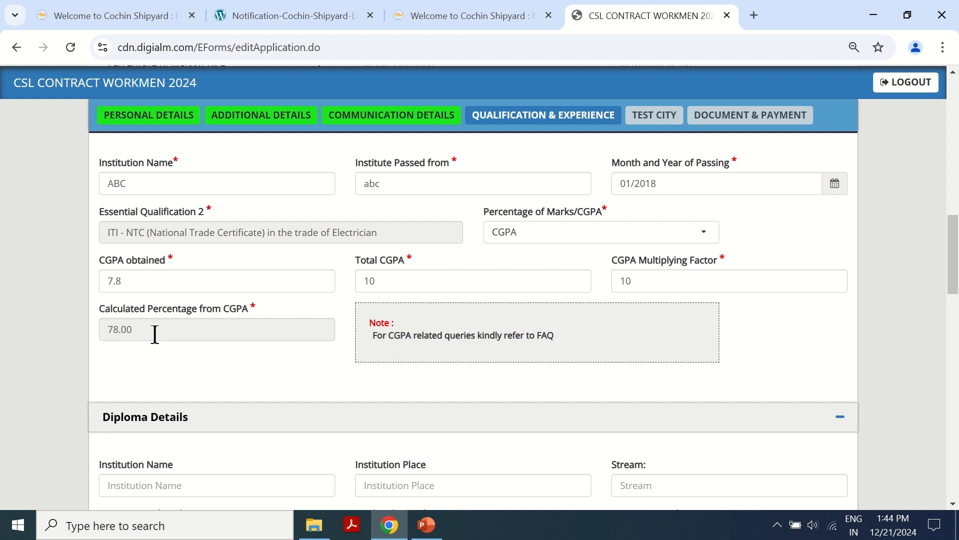
left_click(652, 278)
left_click(779, 352)
- Scroll past Diploma, Graduation and Post Graduation Details to the empty Experience entry Sr No. 1
scroll(300, 343, "down", 3)
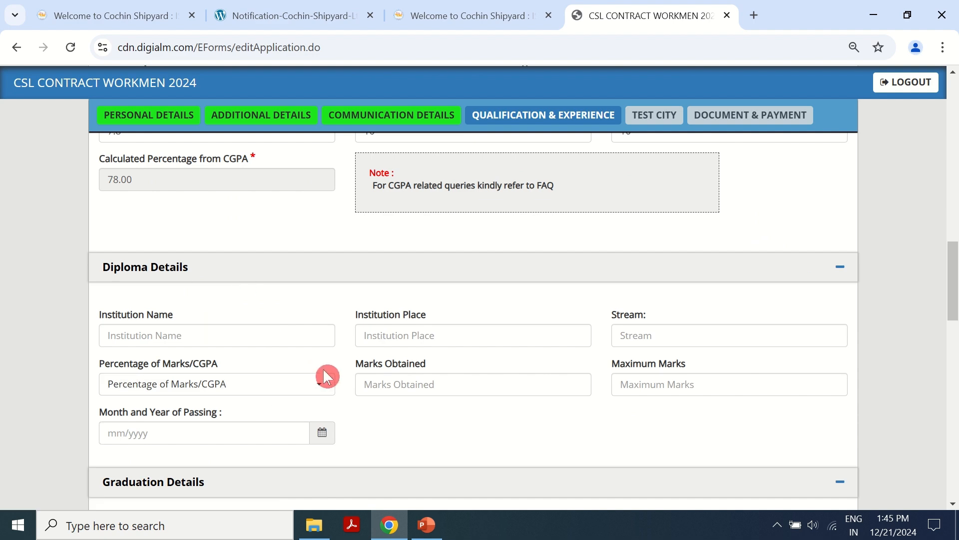
scroll(316, 293, "down", 6)
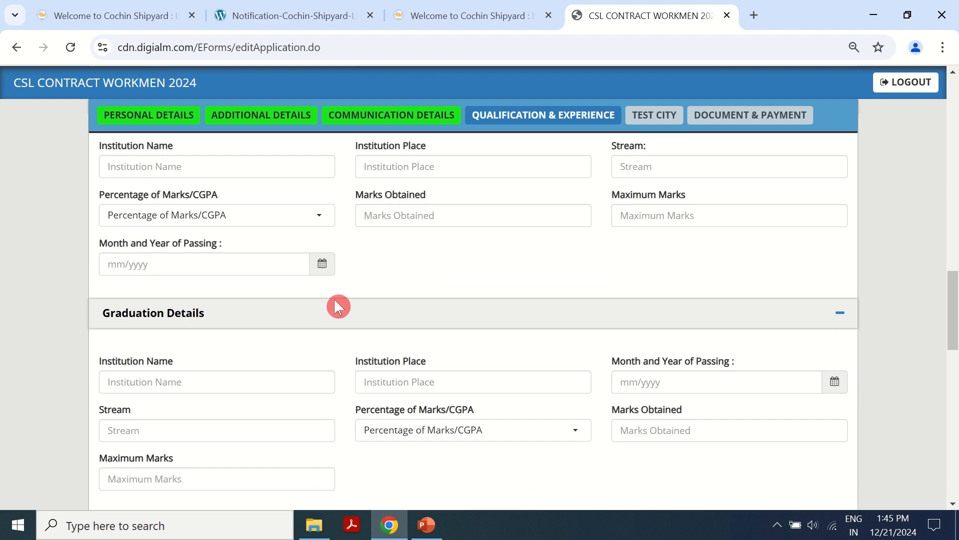
scroll(260, 326, "down", 3)
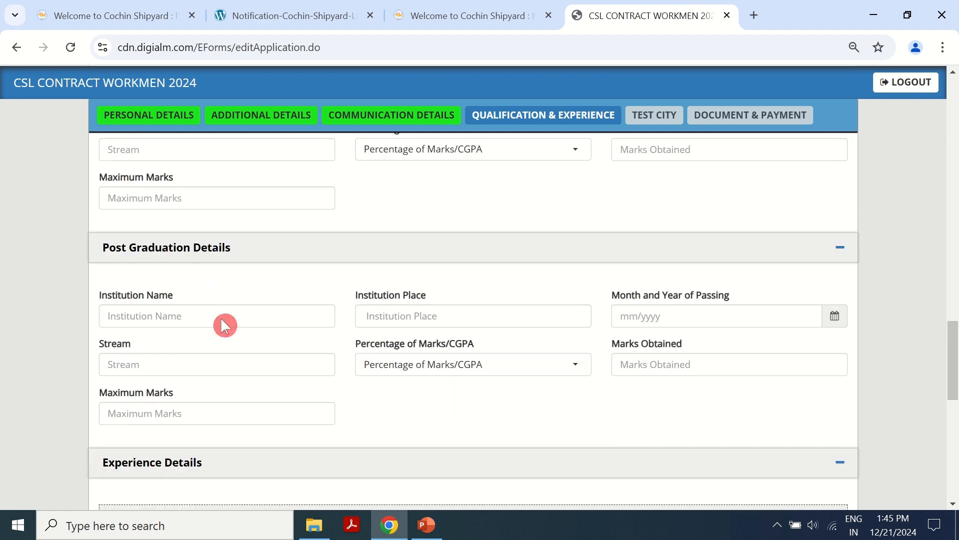
scroll(278, 280, "down", 5)
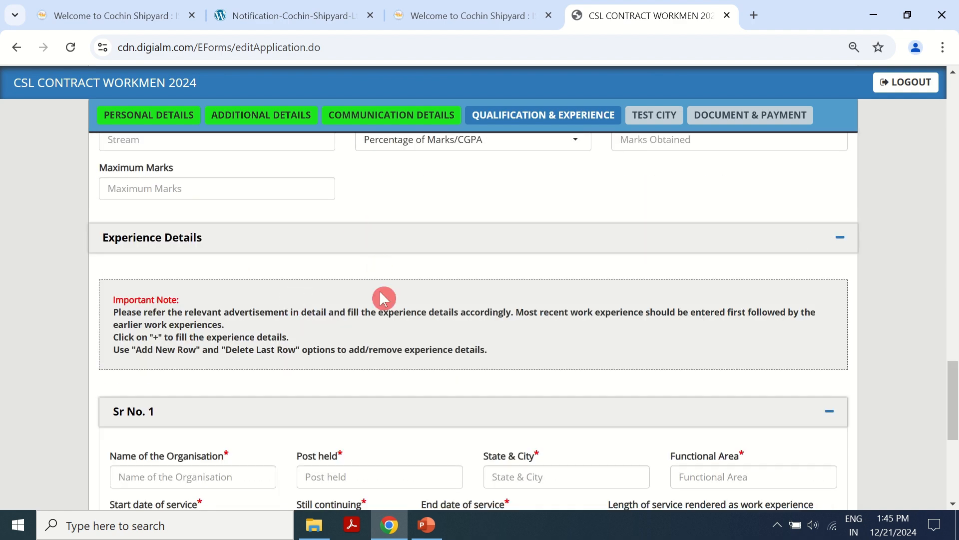
scroll(279, 269, "down", 2)
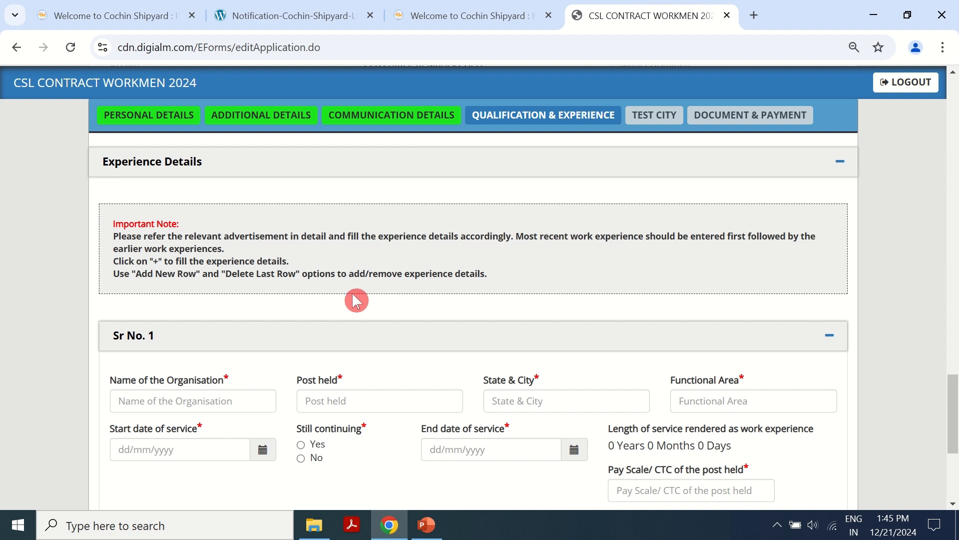
scroll(353, 298, "down", 3)
- Fill experience entry 1 with organisation ABC, post FIELD ASSISTENT, BIHAR PATNA and area MAINTENANCE
left_click(155, 253)
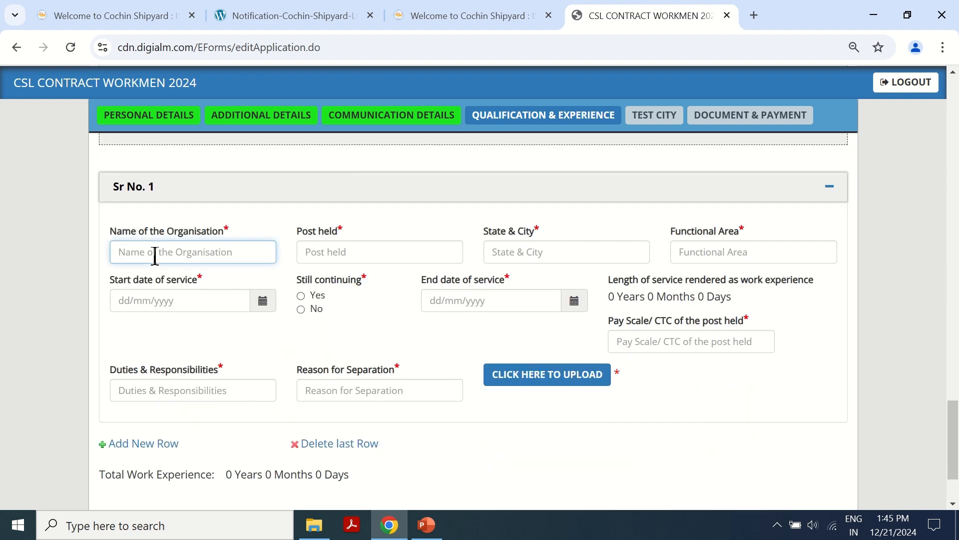
type("ABC")
left_click(349, 252)
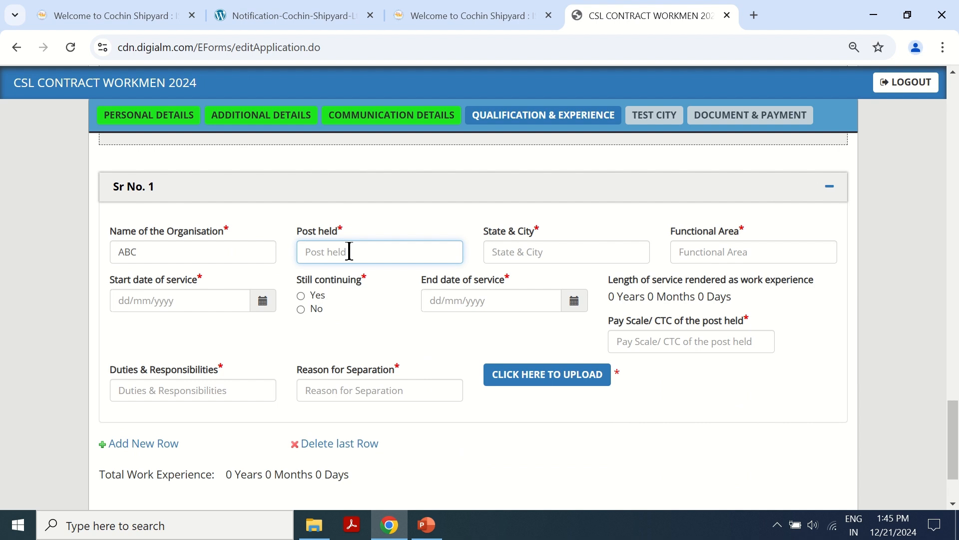
type("ASSISTENT")
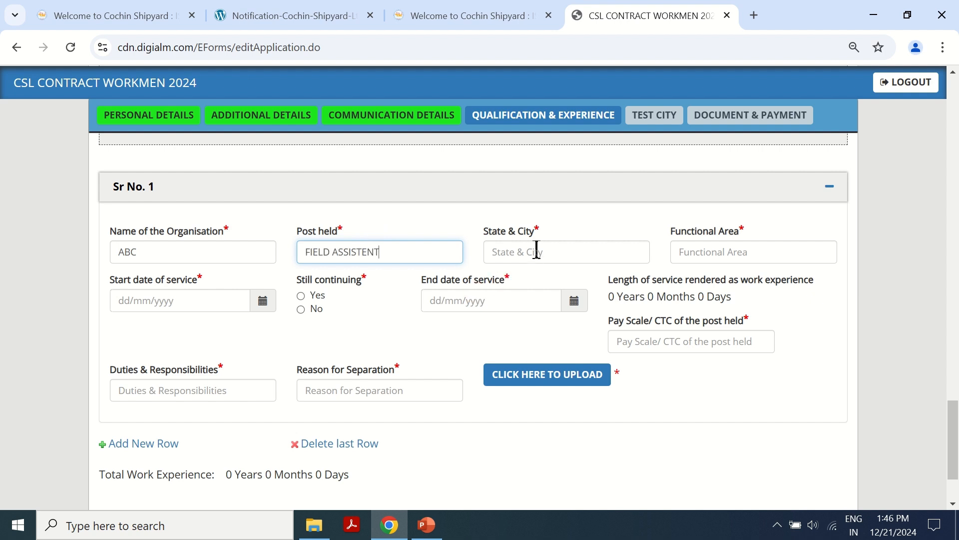
left_click(536, 250)
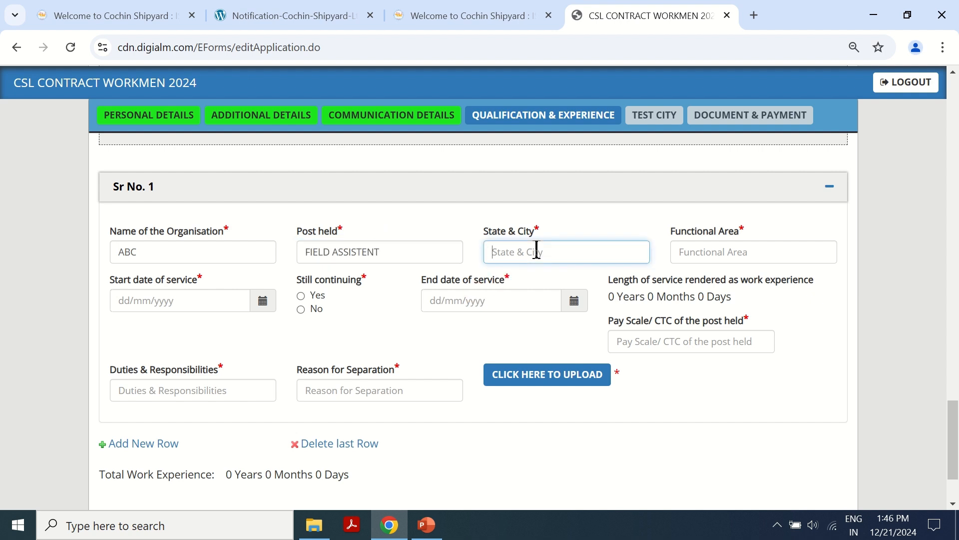
type("BIHAR PATNA")
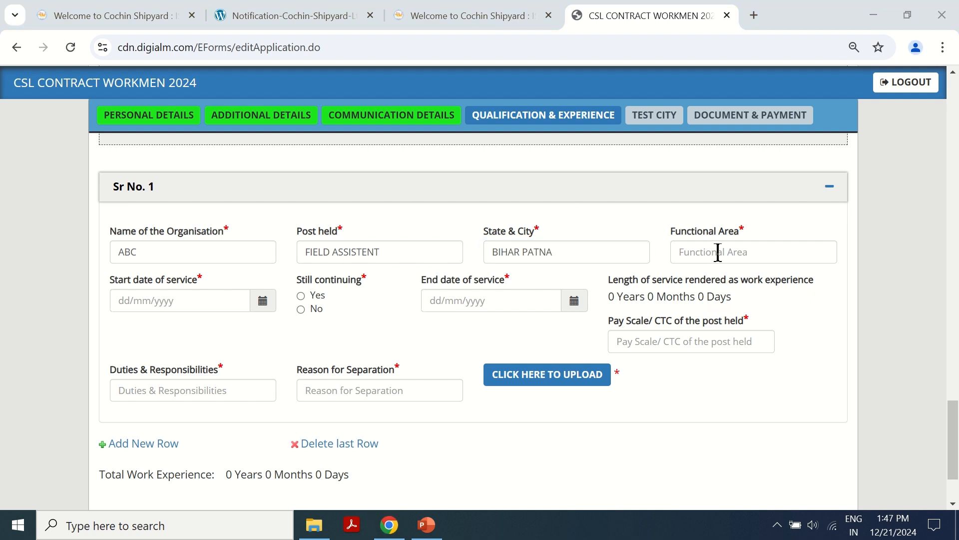
left_click(718, 252)
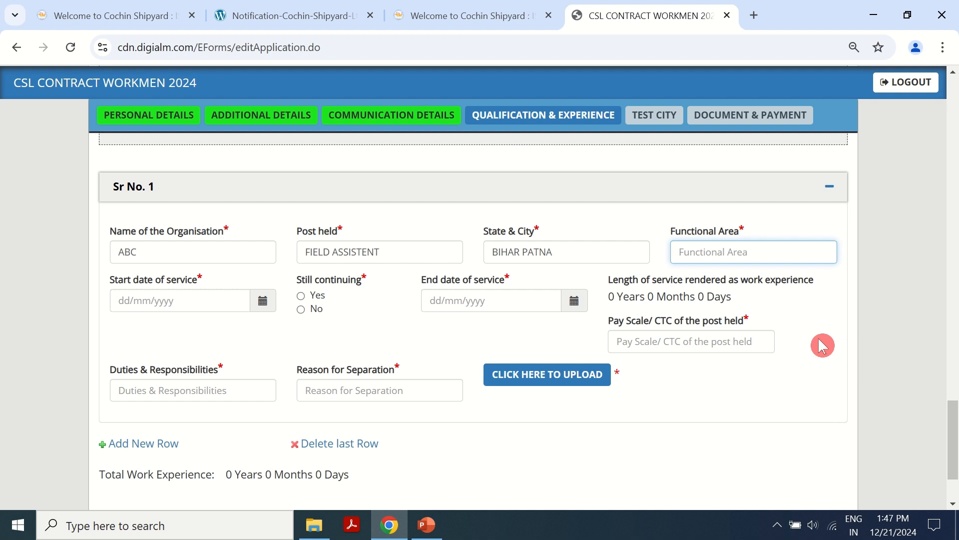
type("MAINTENANCE")
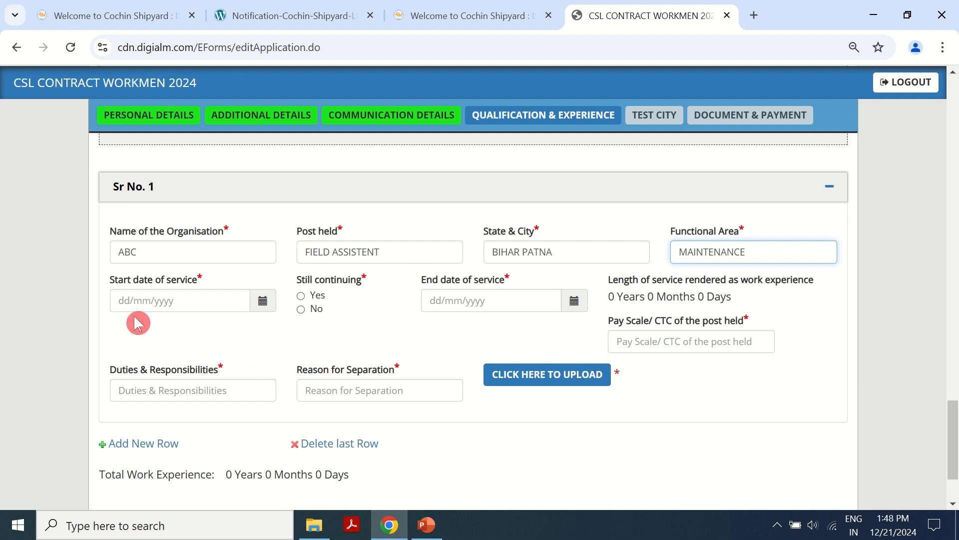
left_click(269, 349)
left_click(270, 322)
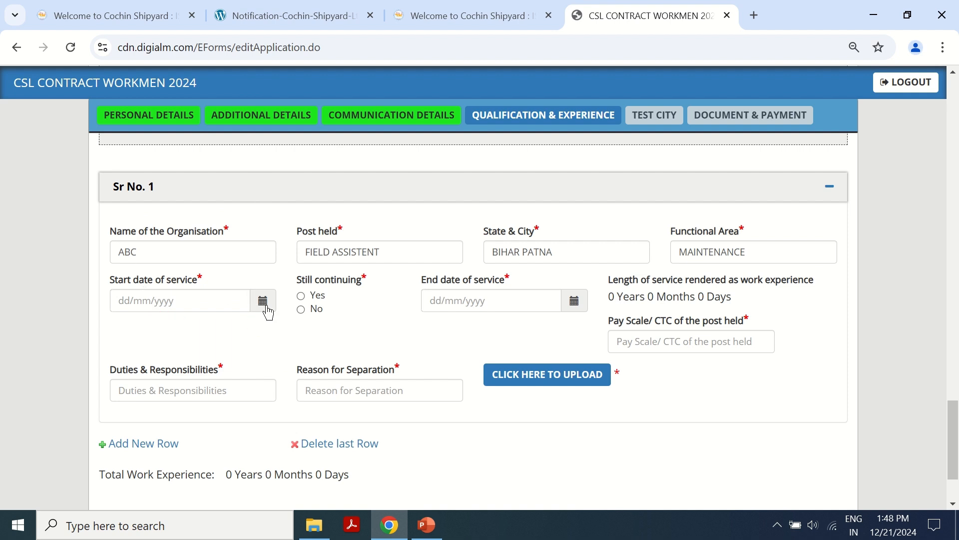
- Set the ABC job's start date of service to 01/07/2018 and mark it not continuing
left_click(263, 302)
left_click(151, 95)
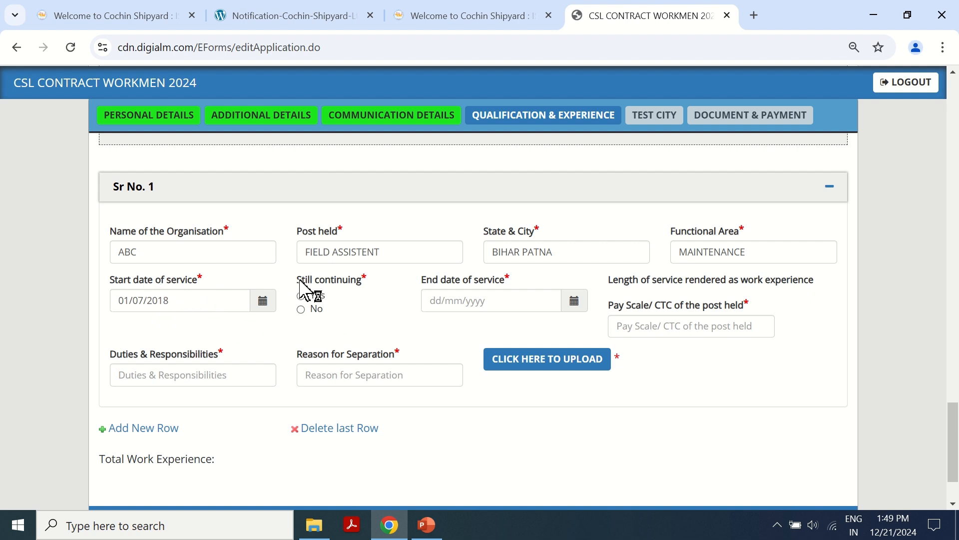
left_click(308, 300)
left_click(305, 311)
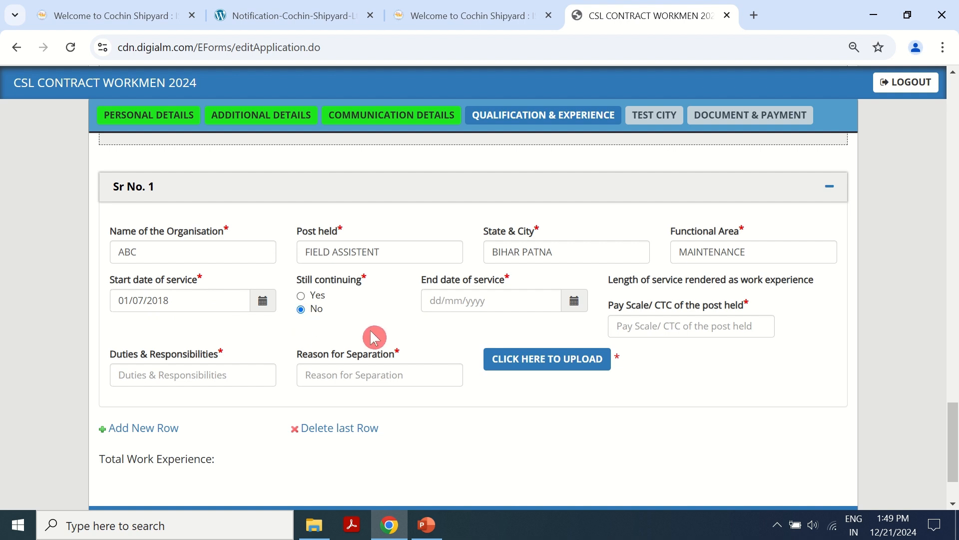
- Set the end date of service to 12/07/2023, totalling 5 years 0 months 12 days
left_click(573, 309)
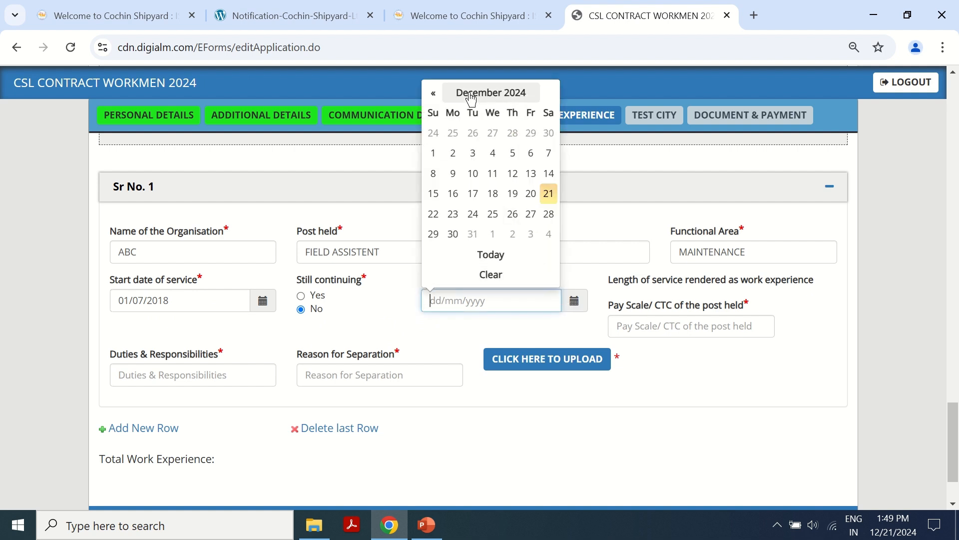
left_click(434, 94)
left_click(434, 94)
left_click(434, 94)
left_click(434, 94)
left_click(434, 94)
left_click(434, 94)
left_click(433, 94)
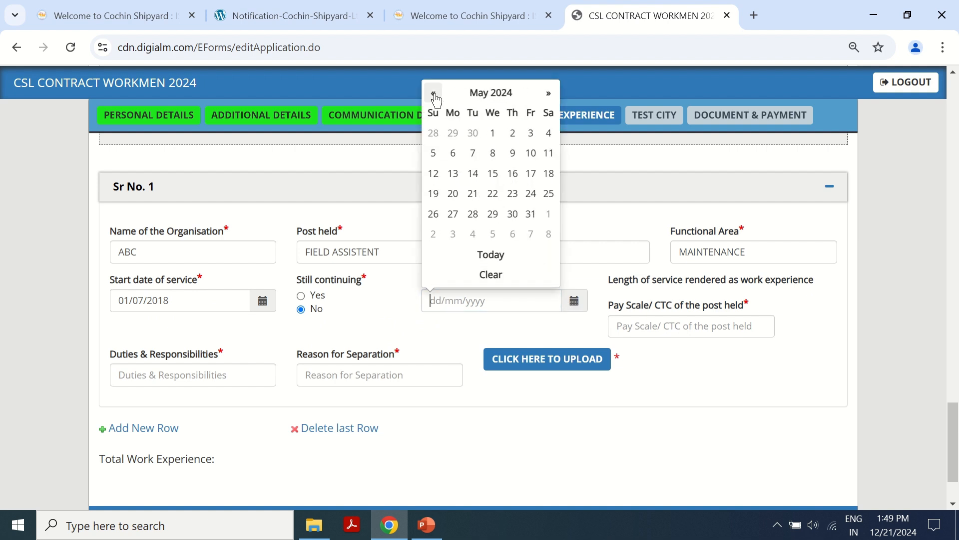
triple_click(433, 94)
triple_click(433, 93)
triple_click(433, 93)
left_click(433, 94)
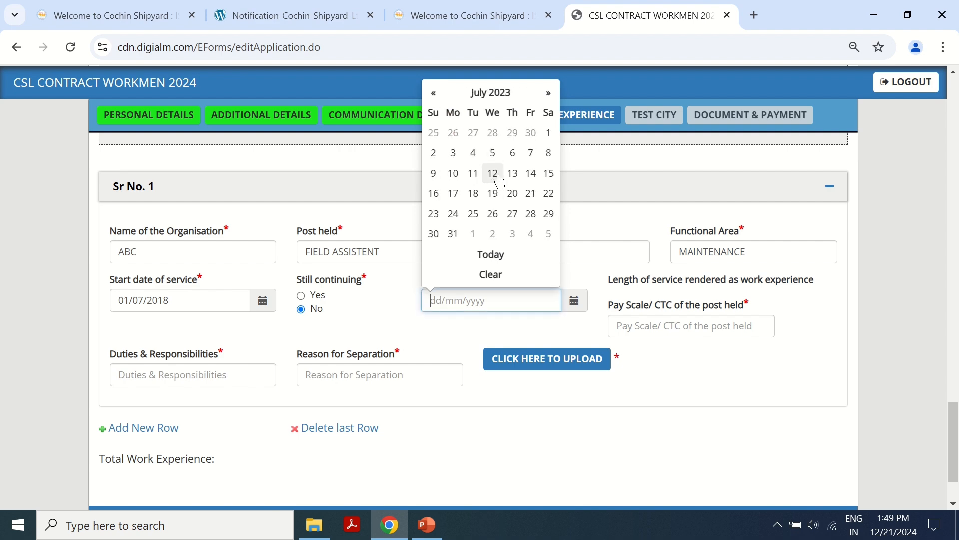
left_click(493, 174)
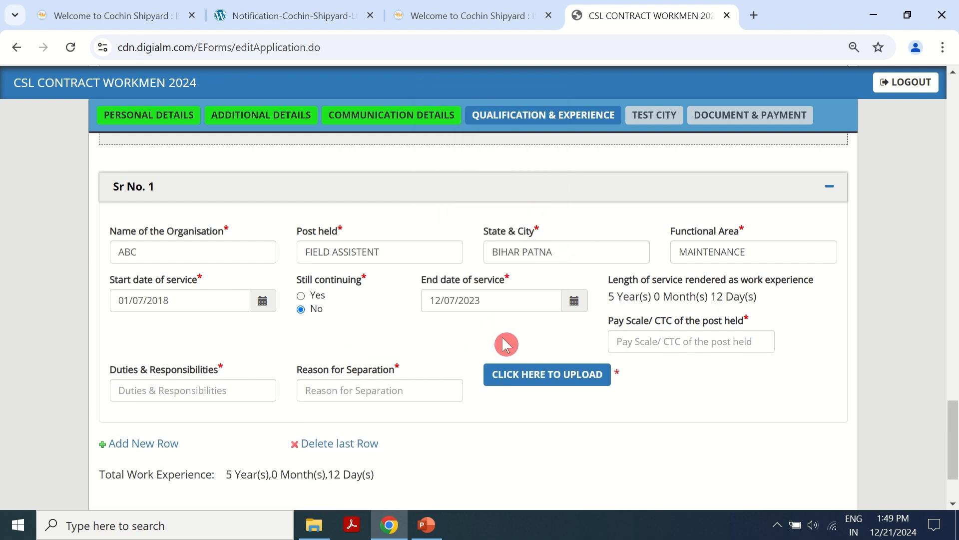
scroll(490, 334, "down", 2)
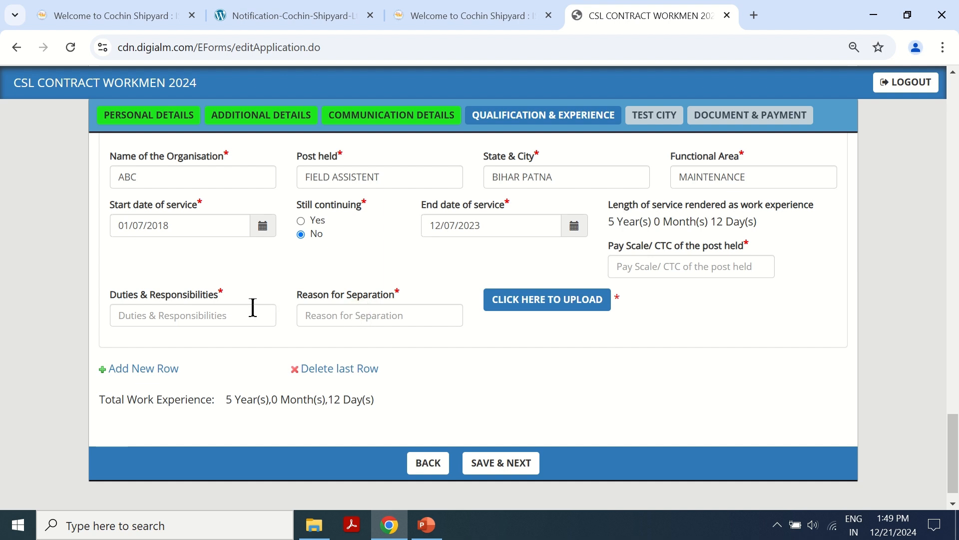
- Enter duties MINTENANCE, separation reason ABC and pay scale 300000 for experience entry 1
left_click(195, 302)
left_click(191, 308)
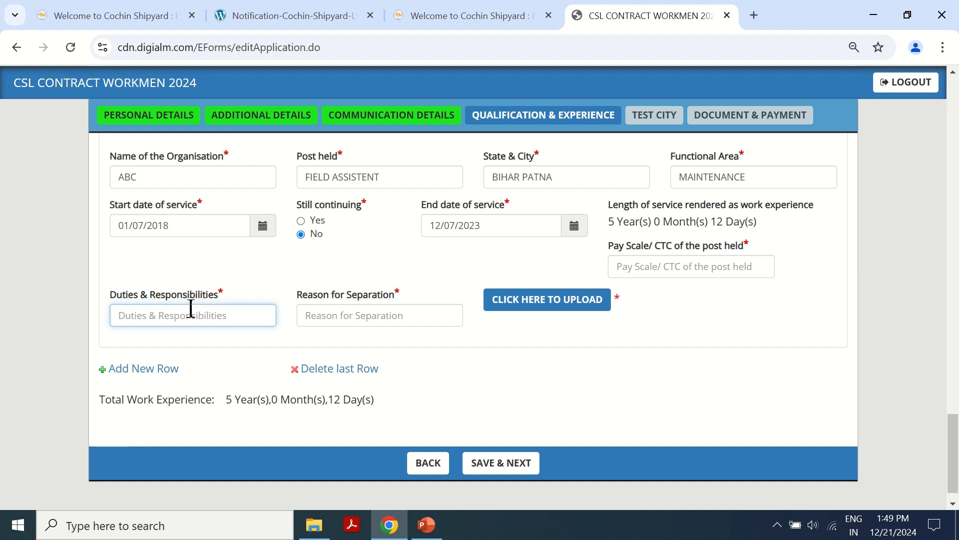
type("MINTENANCE")
left_click(393, 313)
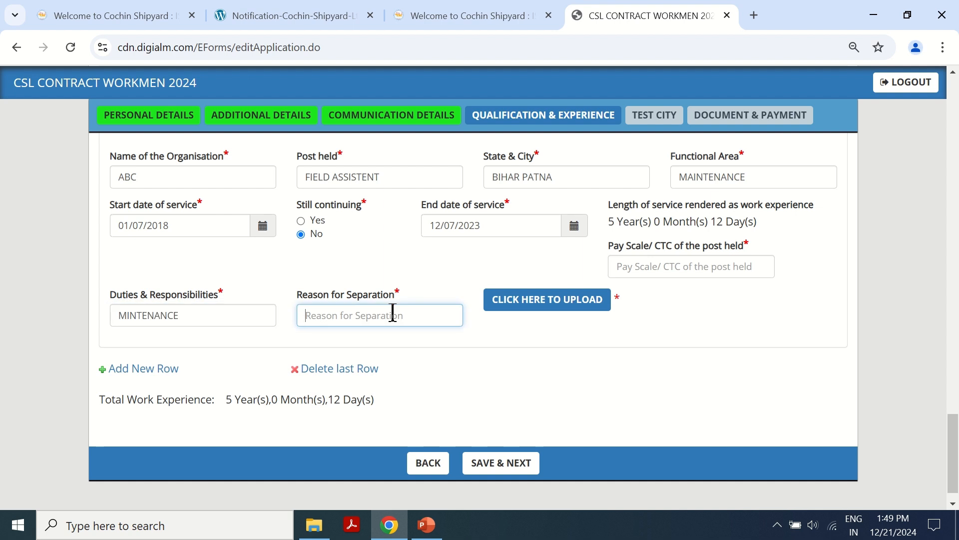
type("ABC")
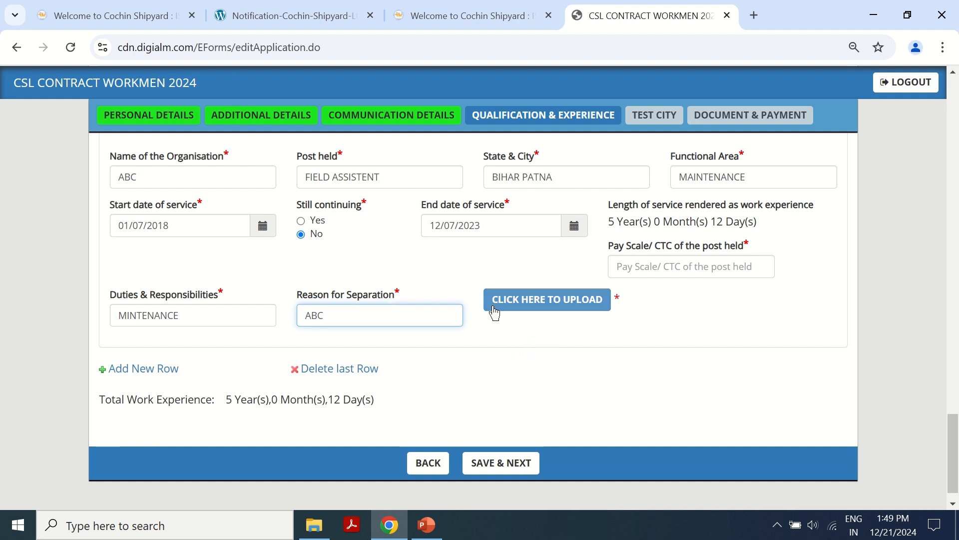
left_click(653, 265)
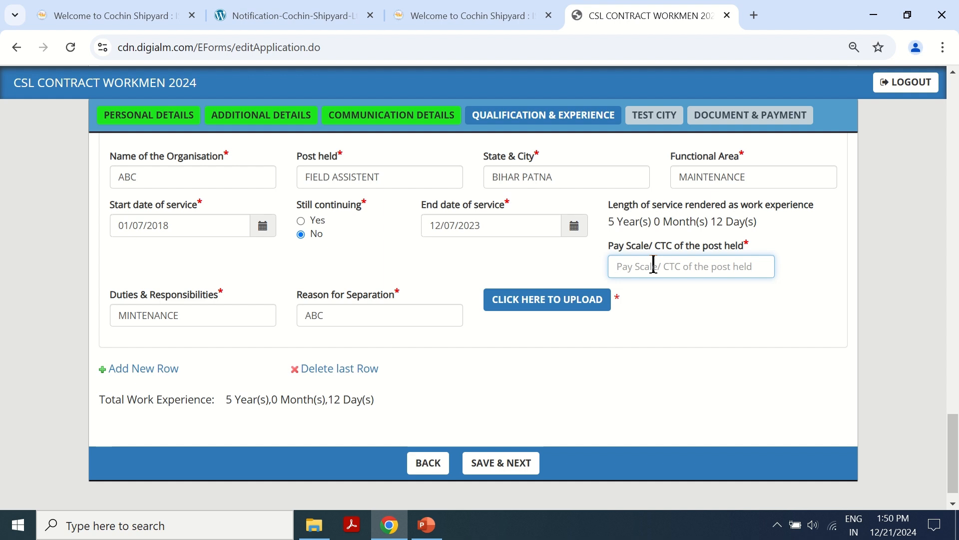
type("300000")
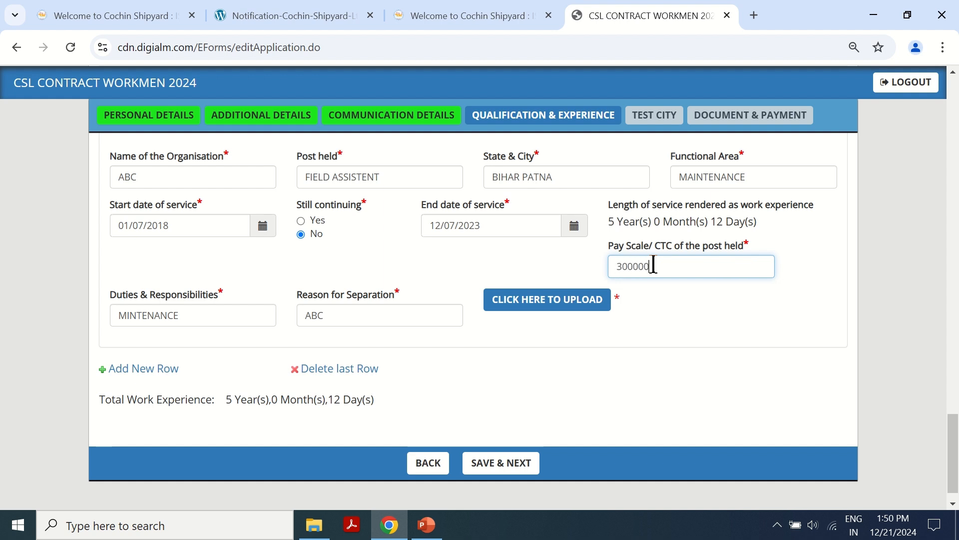
left_click(673, 331)
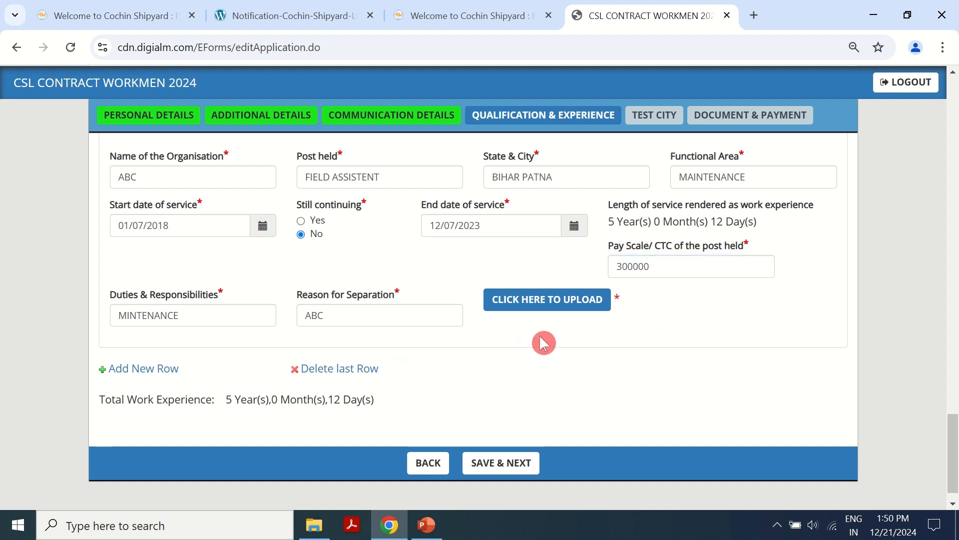
- Attach Upload.pdf as entry 1's experience certificate and save the Qualification & Experience section
left_click(582, 306)
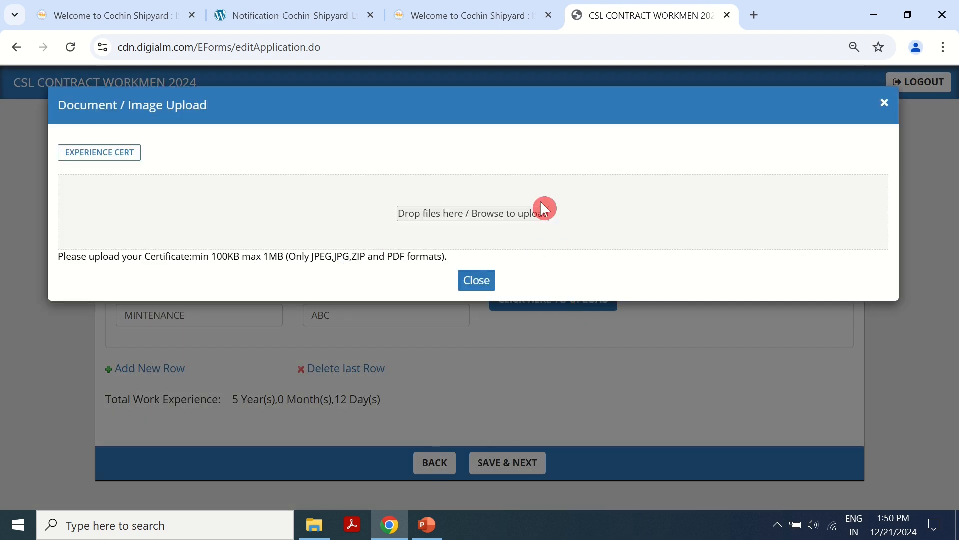
left_click(503, 214)
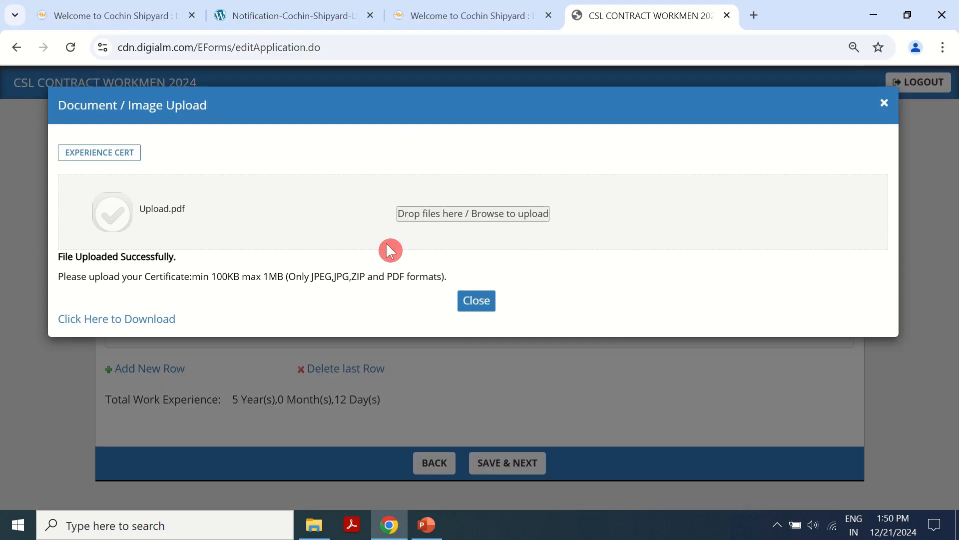
left_click(471, 308)
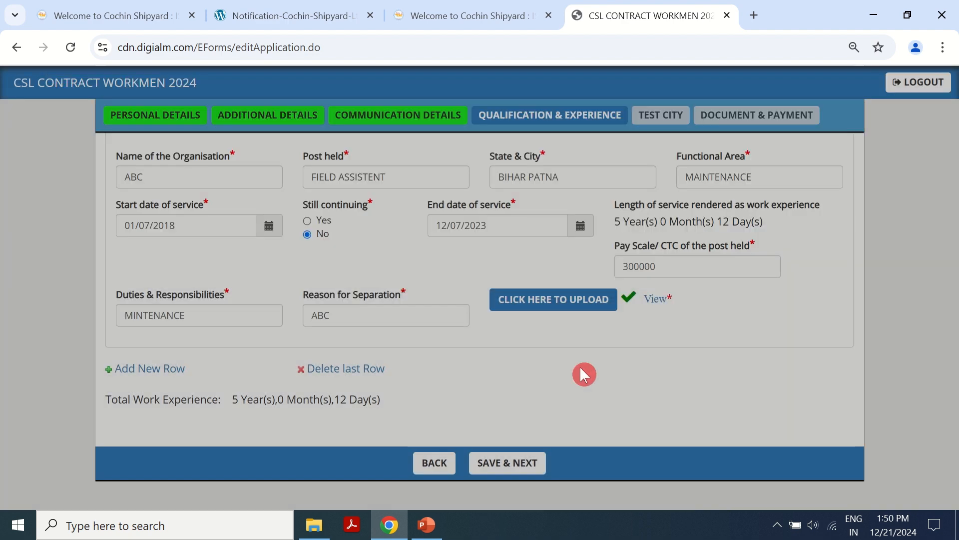
scroll(550, 400, "down", 1)
left_click(492, 441)
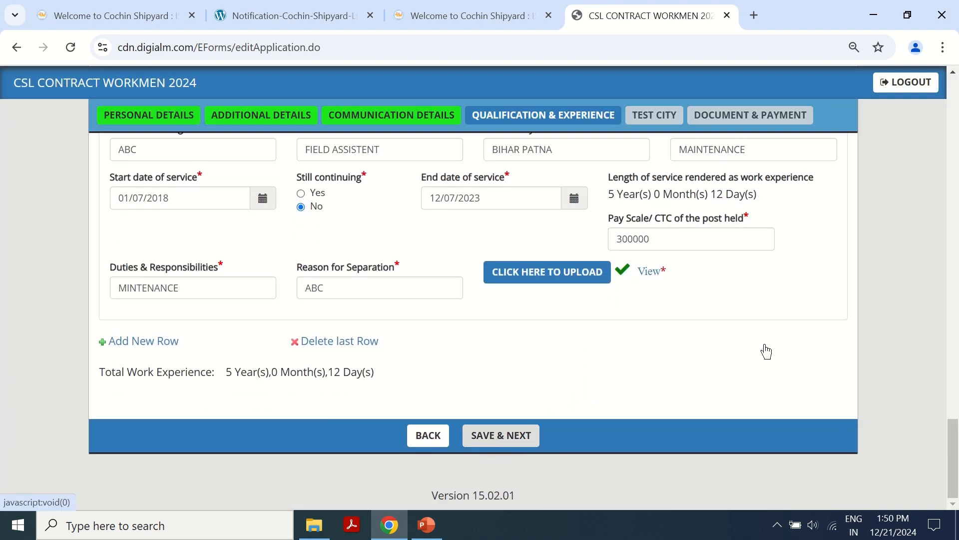
- Choose Ernakulam, Kannur and Kottayam as the three test cities and save them
left_click(604, 158)
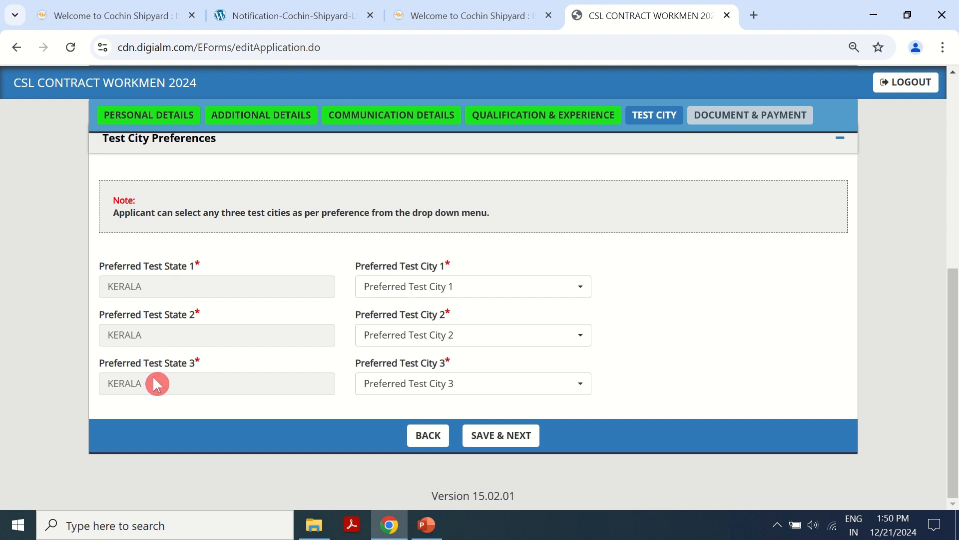
left_click(445, 295)
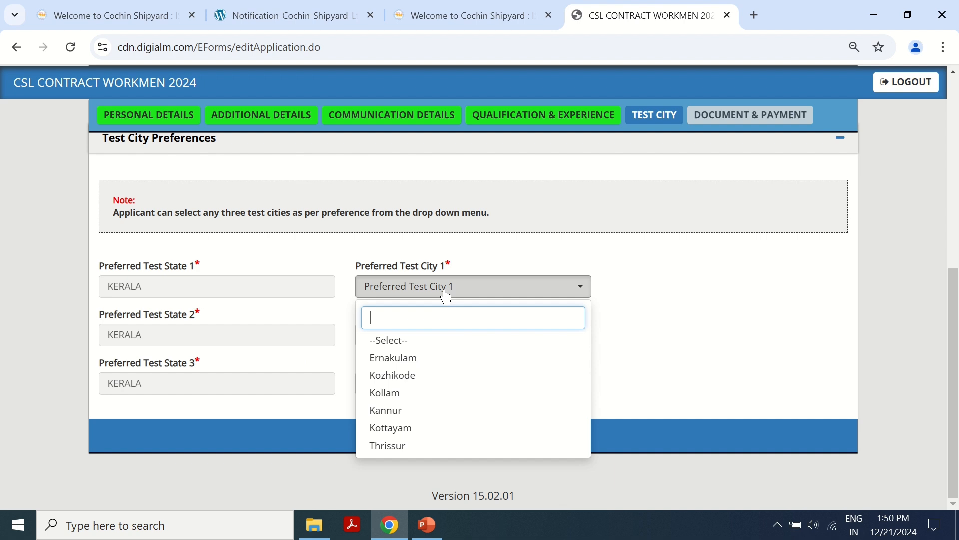
left_click(409, 360)
left_click(502, 343)
left_click(415, 275)
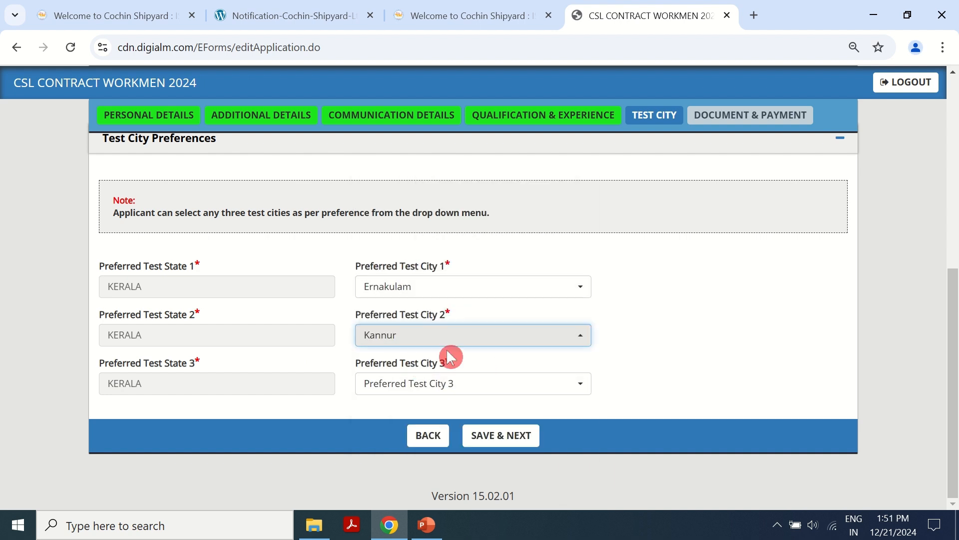
left_click(442, 383)
left_click(418, 344)
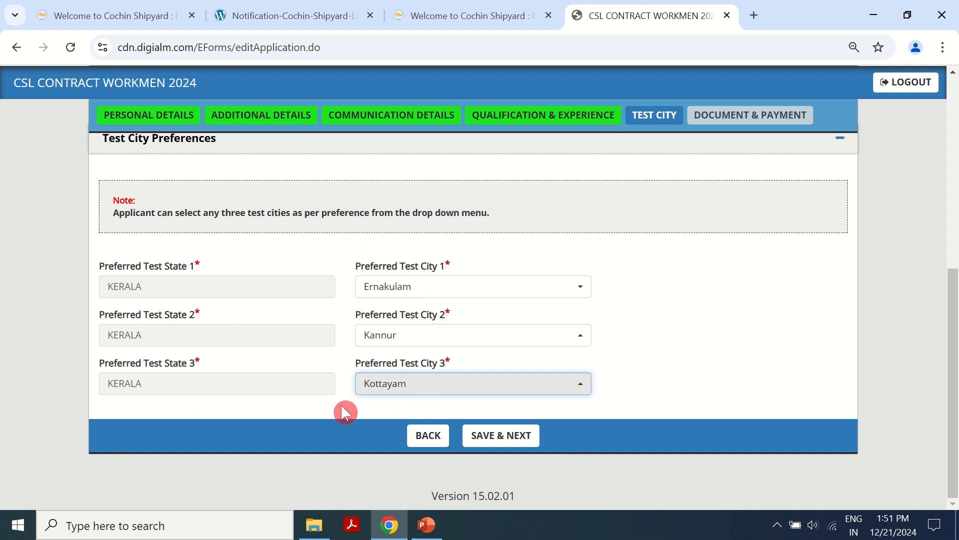
left_click(521, 439)
left_click(606, 144)
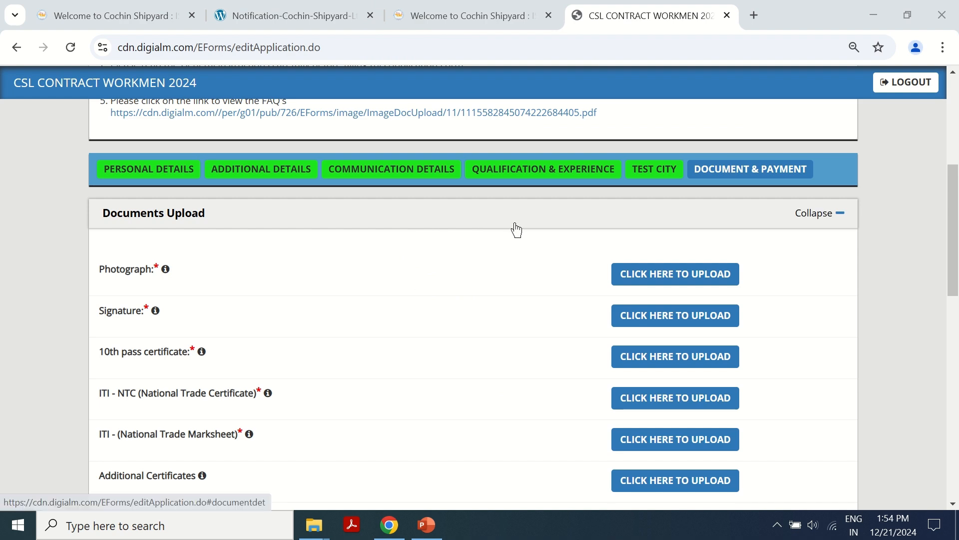
- Upload Untitled.jpg from Downloads as the photograph, replacing the initial Photo2 choice
left_click(166, 269)
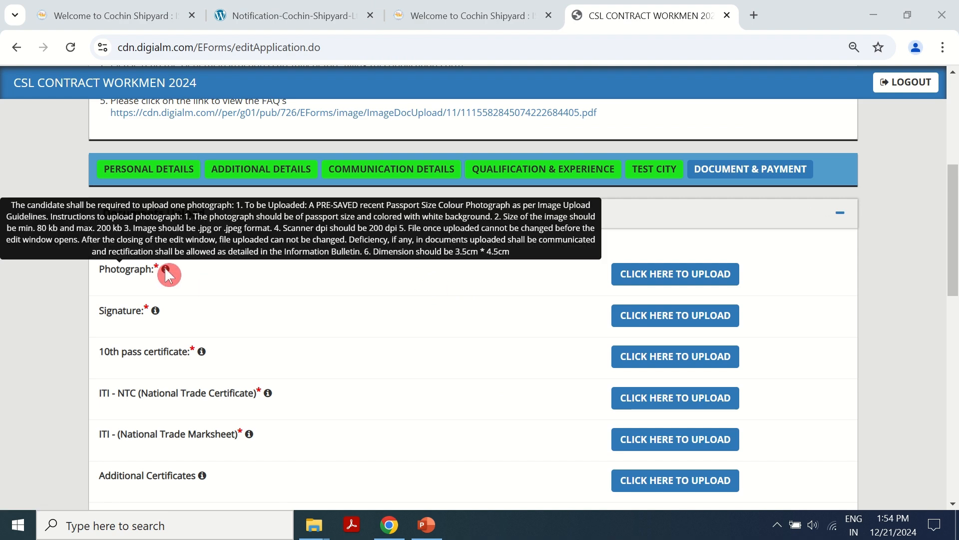
left_click(700, 274)
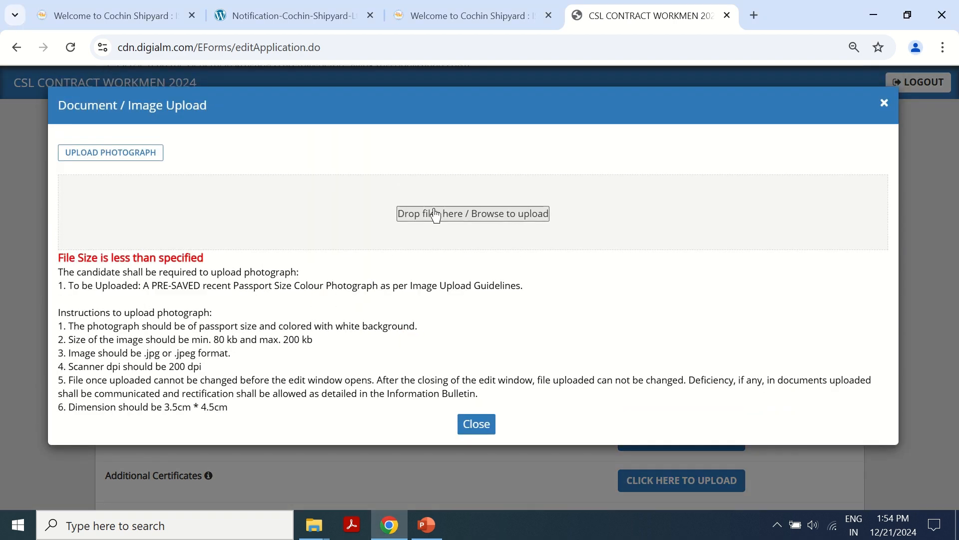
left_click(437, 213)
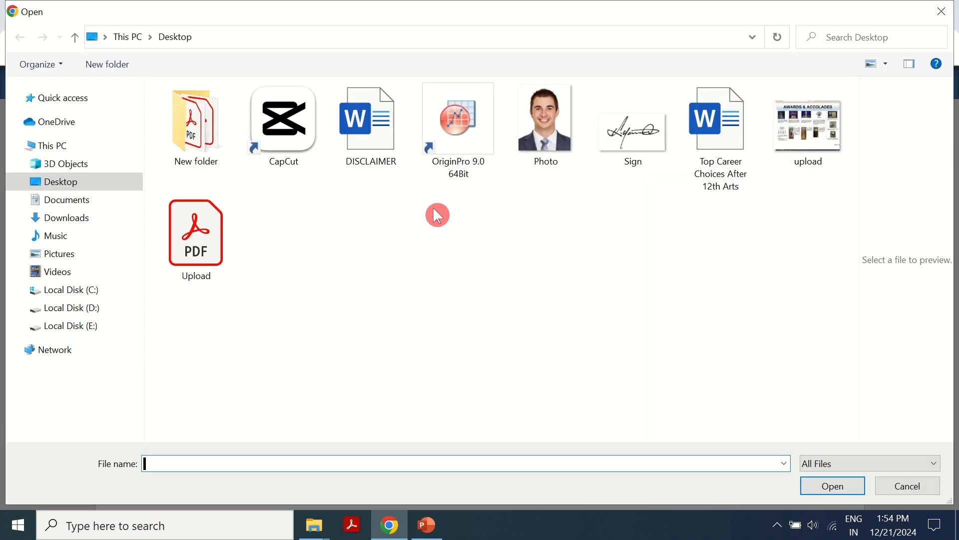
left_click(207, 258)
left_click(82, 219)
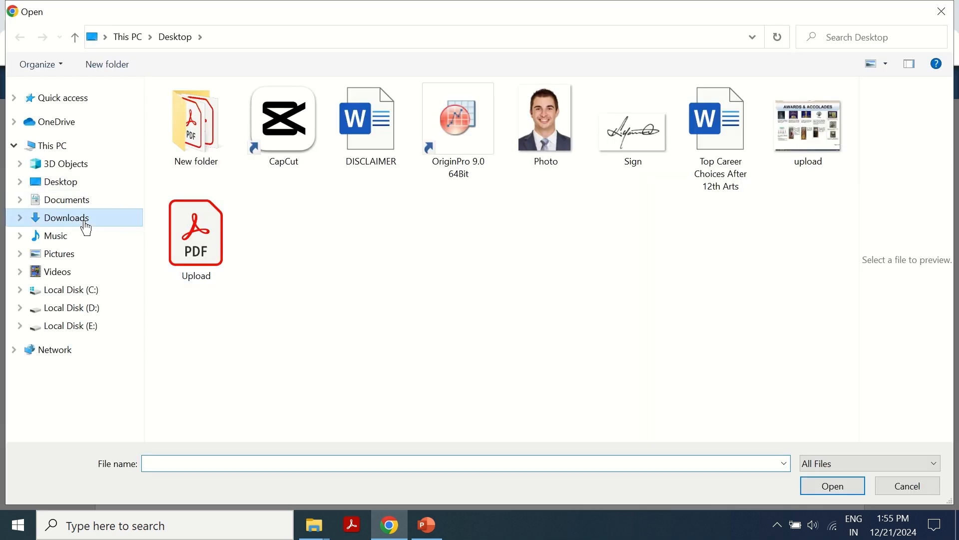
left_click(281, 141)
double_click(280, 141)
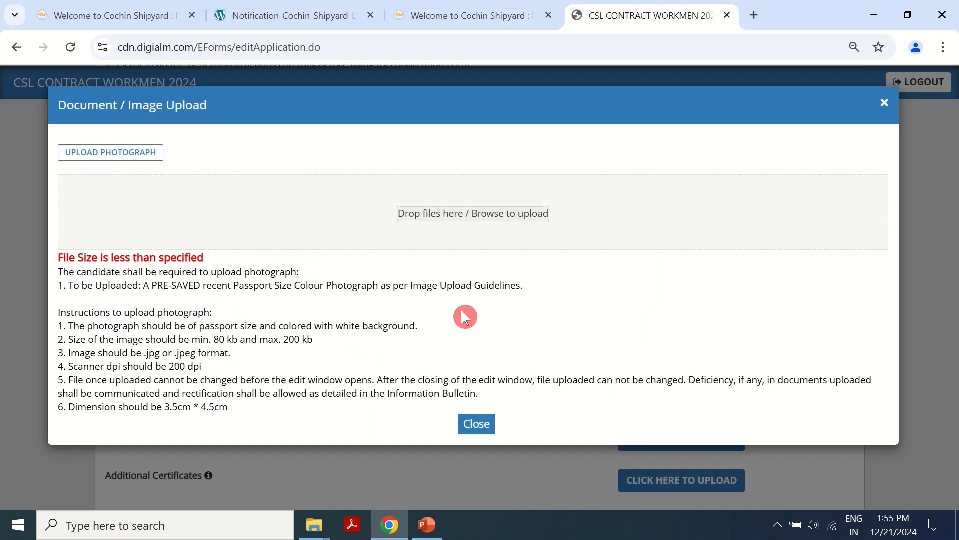
left_click(463, 216)
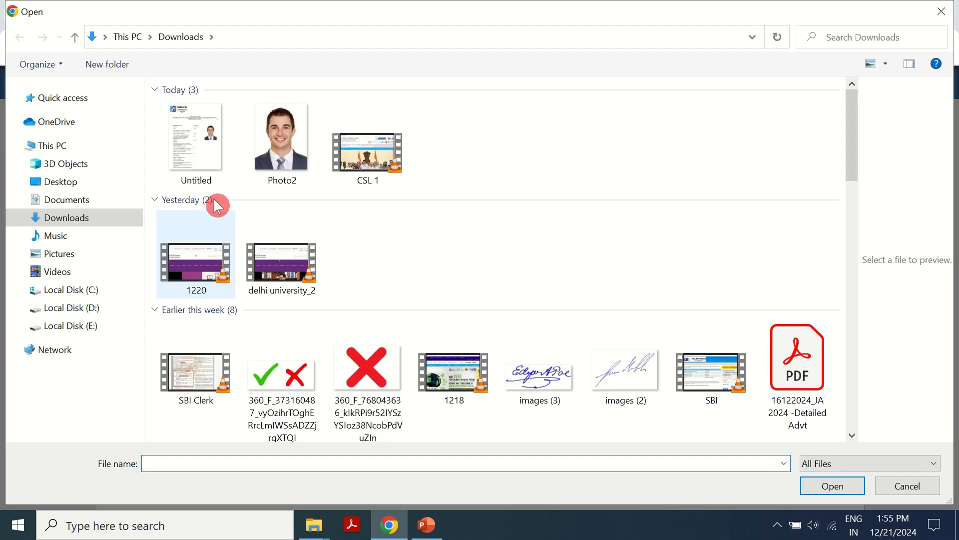
double_click(199, 149)
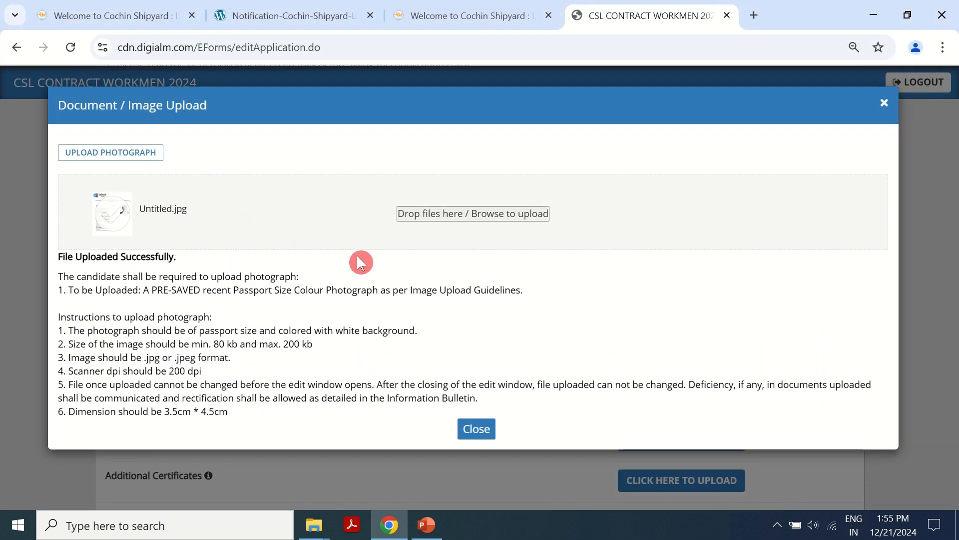
left_click(463, 433)
- Upload the signature, then upload Untitled.jpg as the 10th pass certificate
scroll(511, 305, "down", 1)
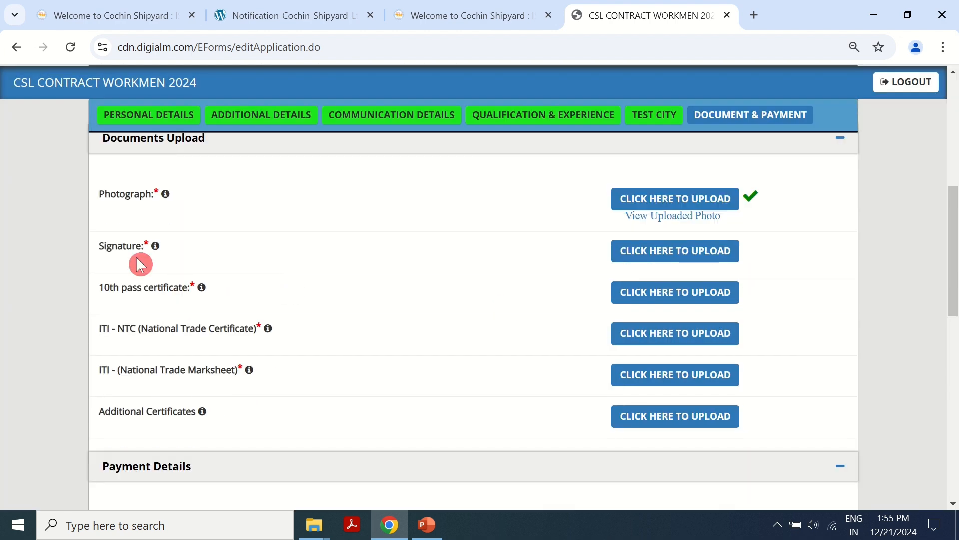
left_click(663, 250)
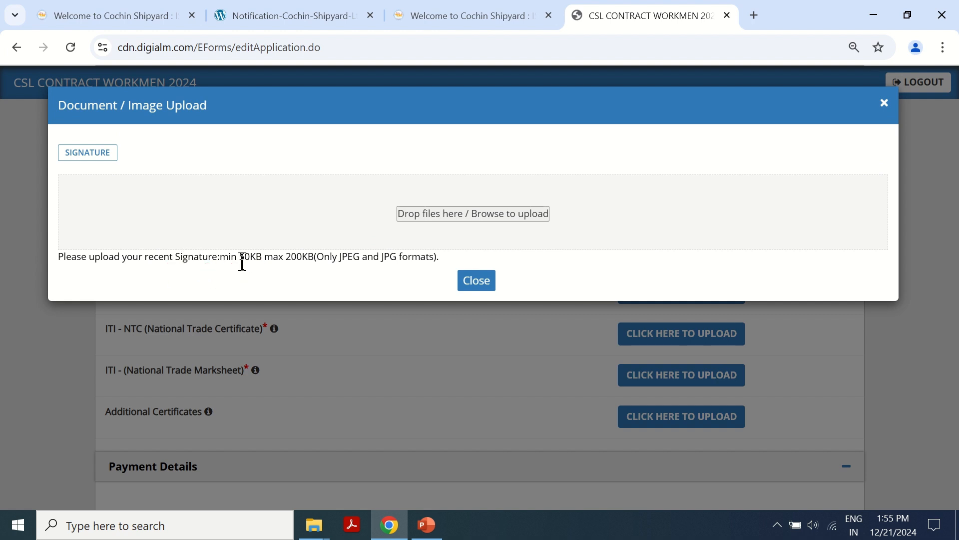
left_click(440, 219)
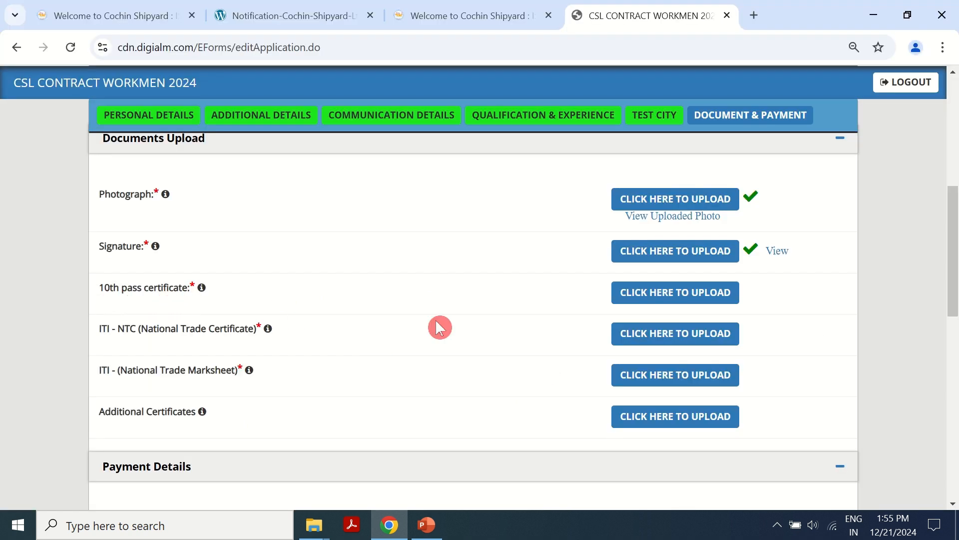
left_click(656, 296)
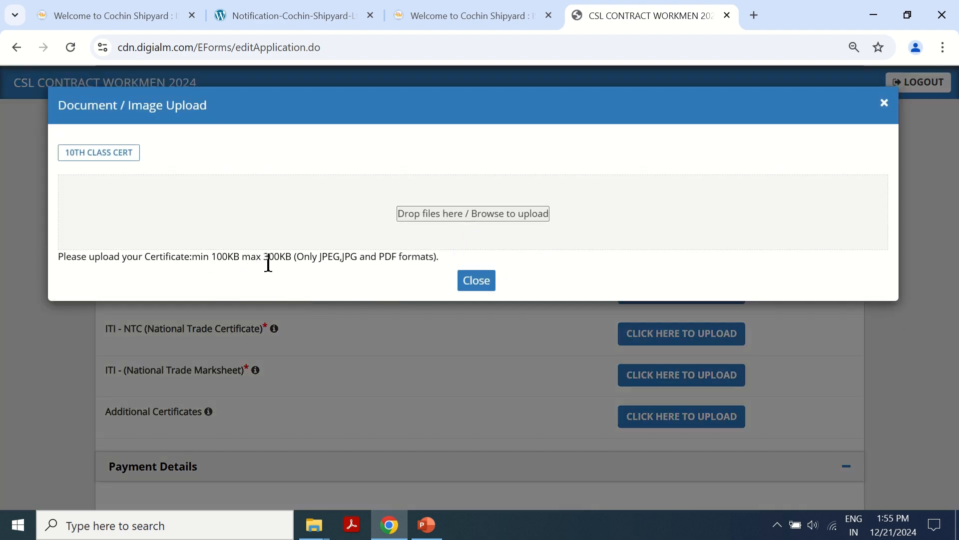
left_click(424, 218)
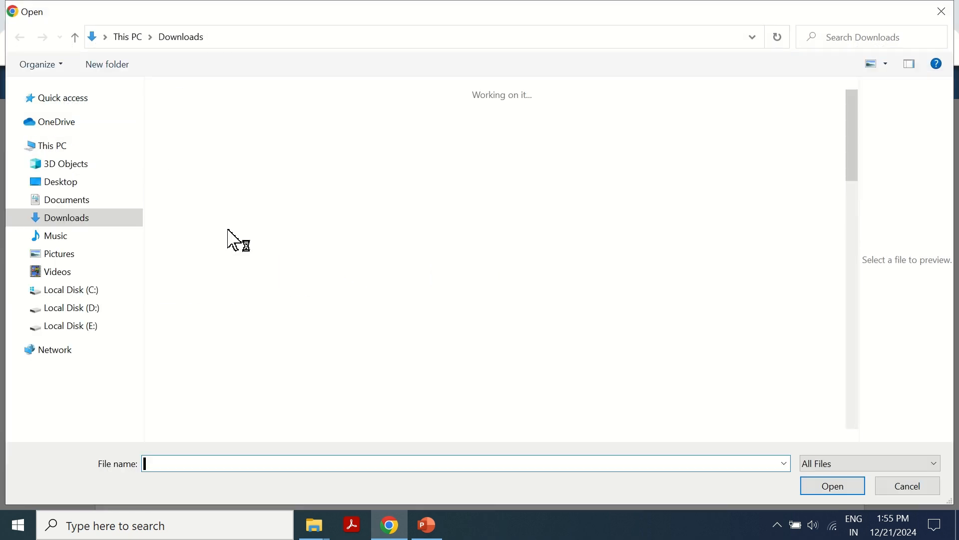
double_click(201, 128)
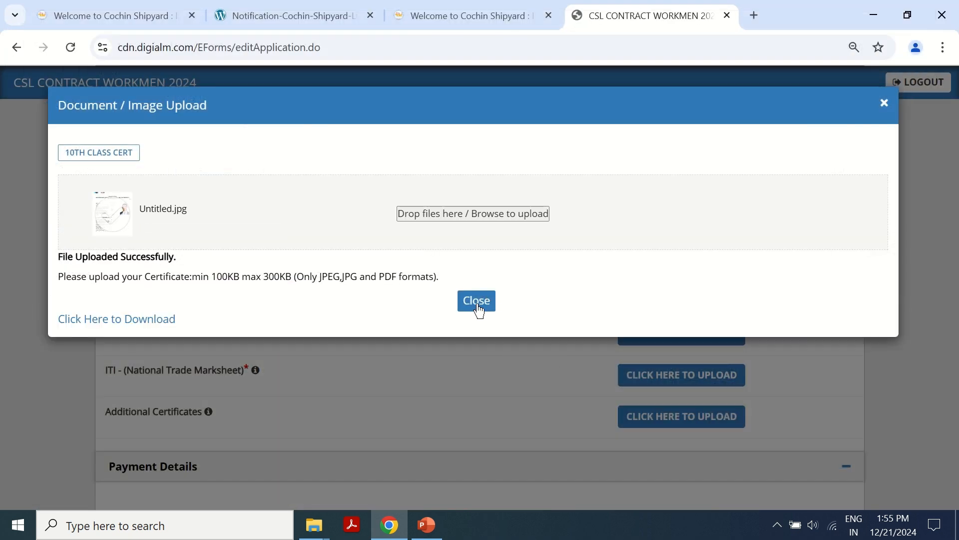
left_click(476, 301)
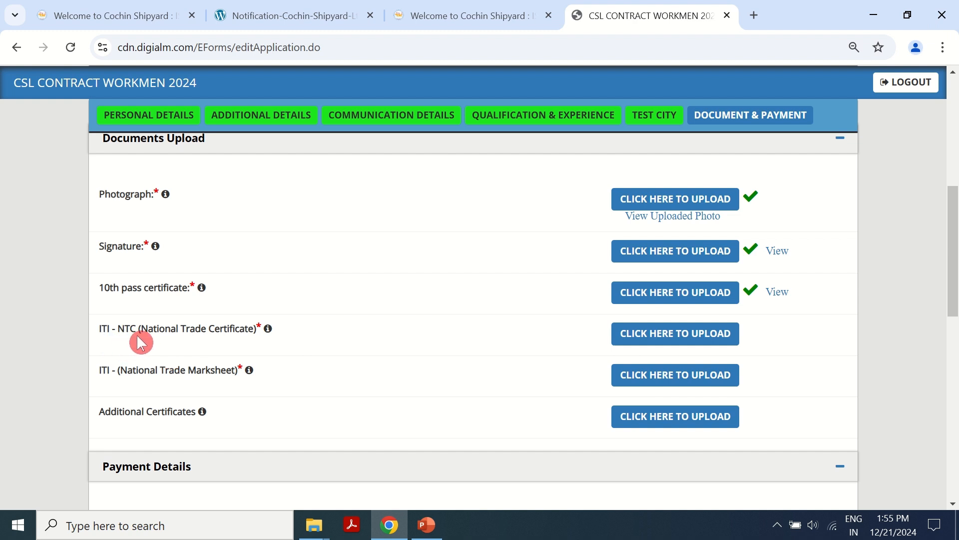
- Upload Untitled.jpg as both the ITI-NTC certificate and the ITI marksheet
left_click(648, 333)
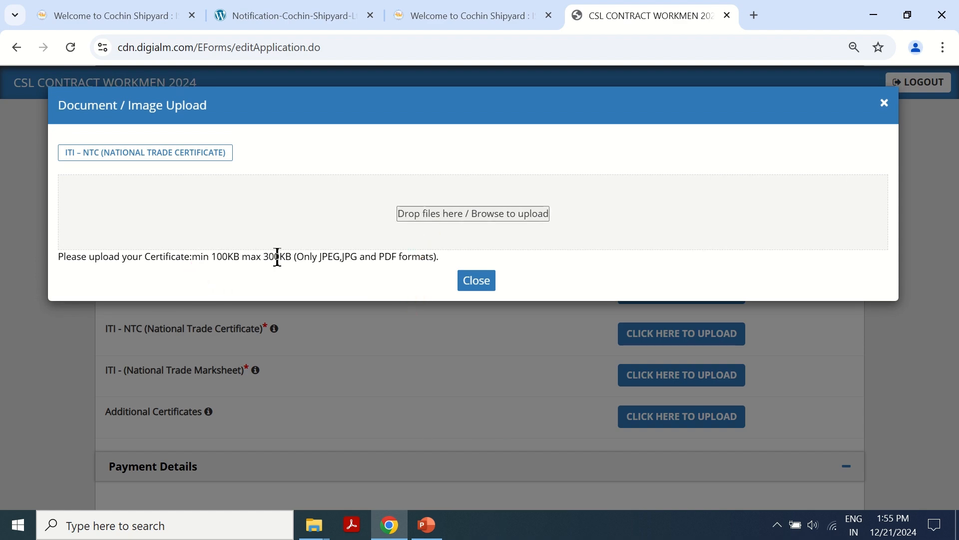
left_click(407, 243)
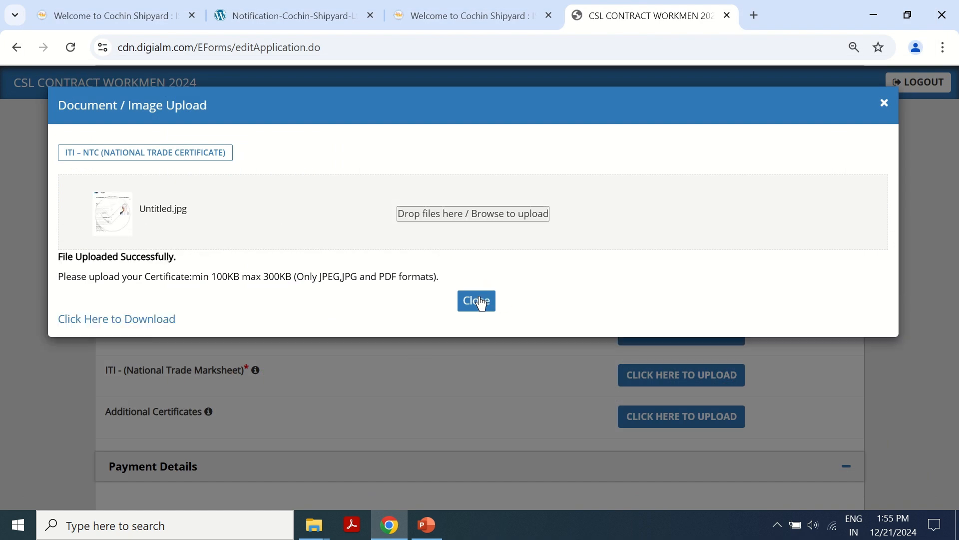
left_click(480, 299)
left_click(655, 378)
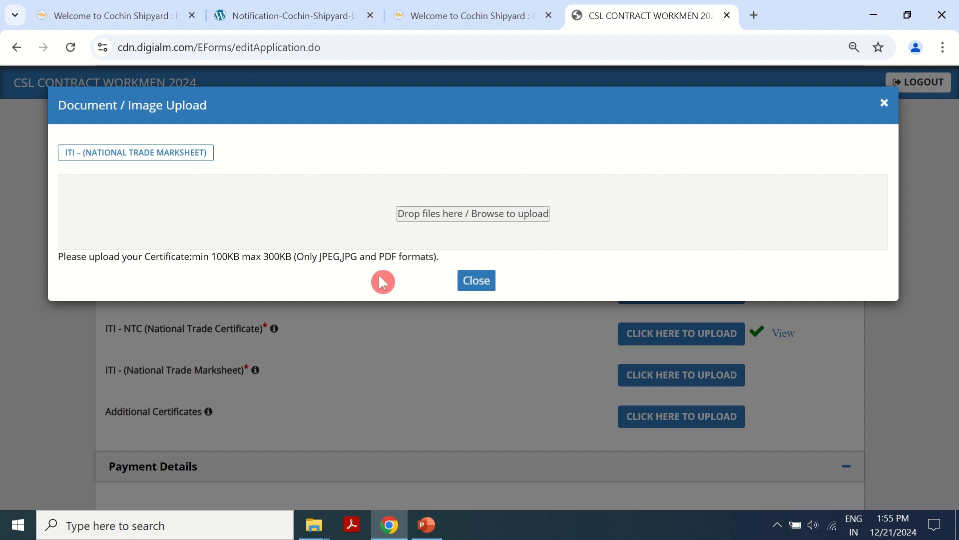
left_click(408, 226)
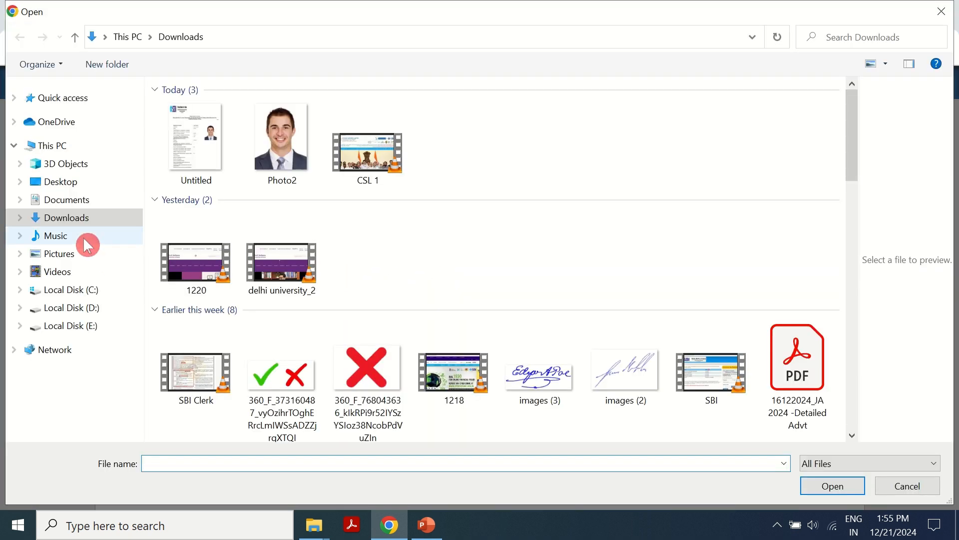
double_click(195, 151)
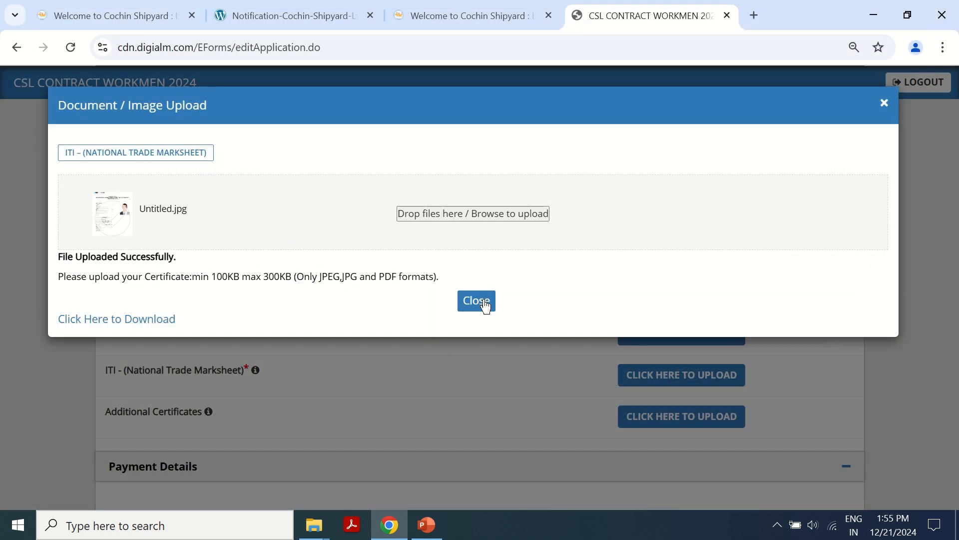
left_click(477, 301)
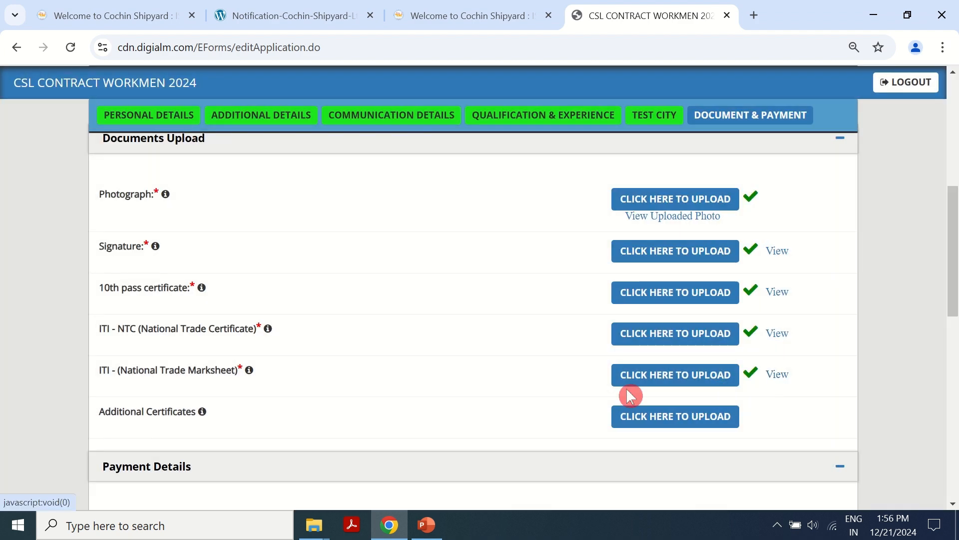
- Choose Online as the application fee payment mode
scroll(550, 349, "down", 3)
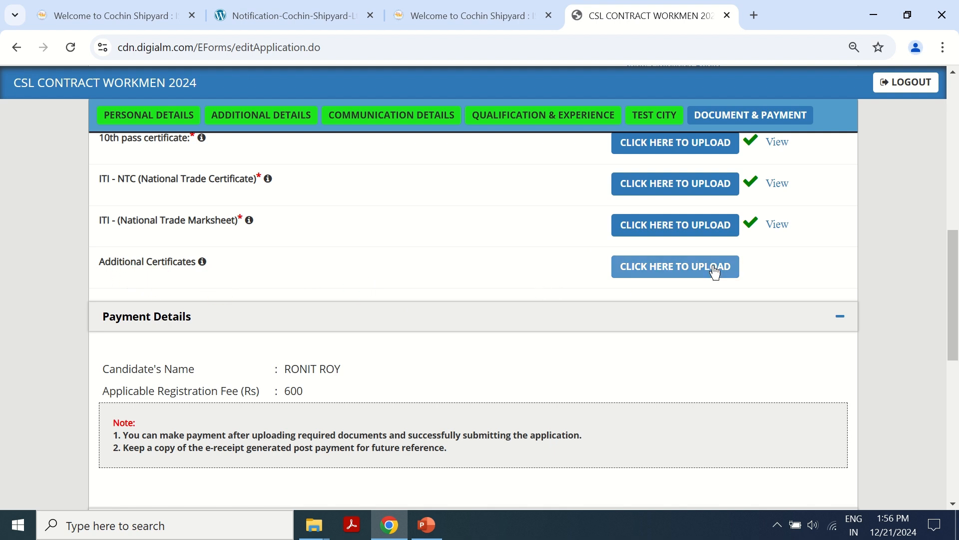
scroll(480, 360, "down", 4)
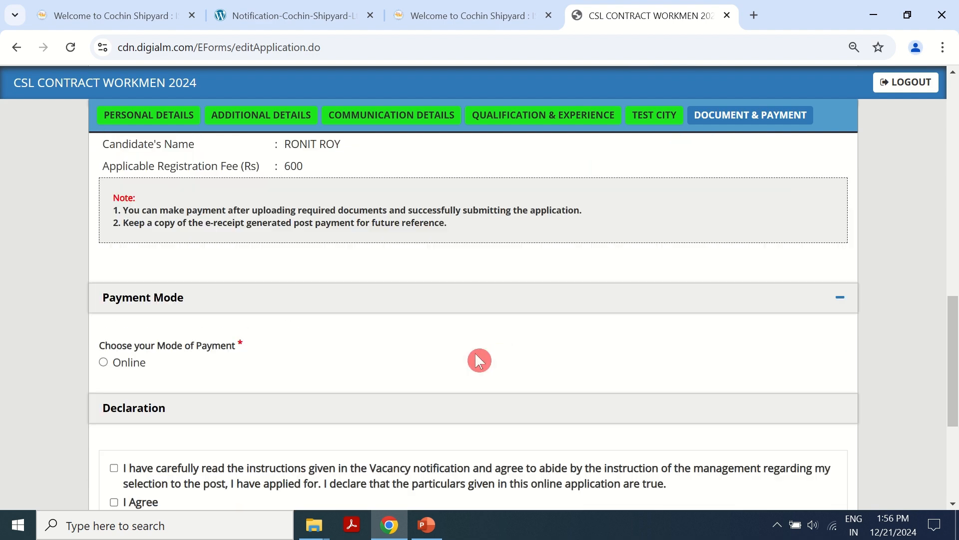
scroll(276, 289, "up", 3)
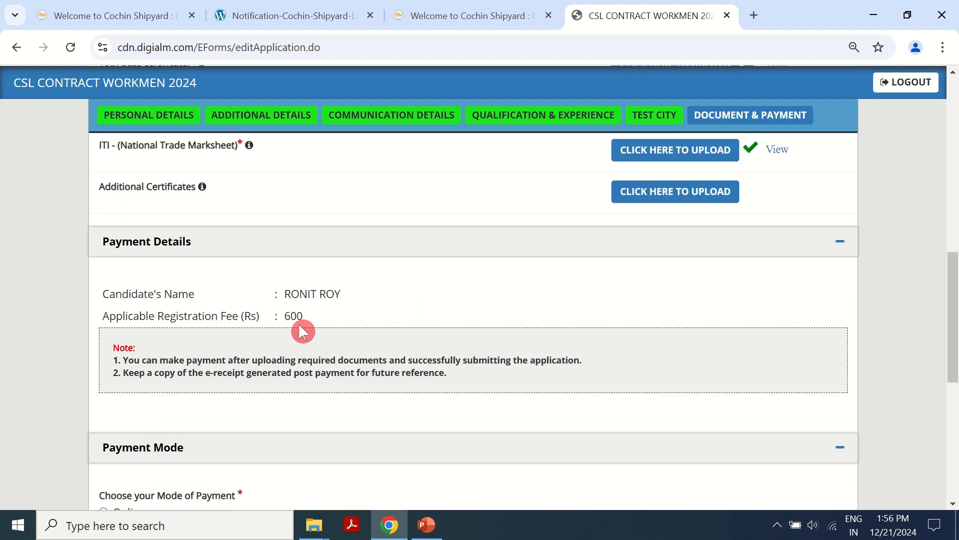
scroll(345, 353, "down", 3)
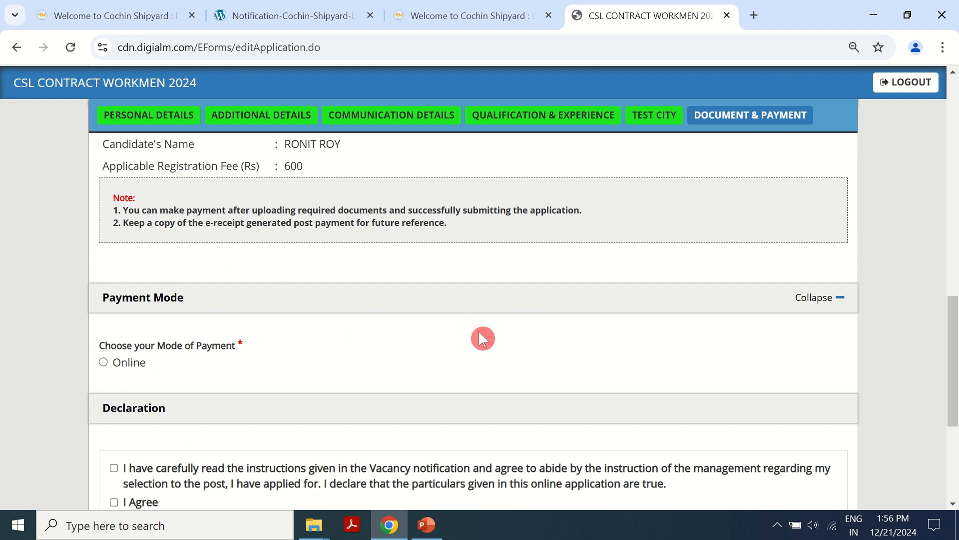
left_click(104, 363)
- Tick both declaration checkboxes below the payment section
scroll(370, 353, "down", 3)
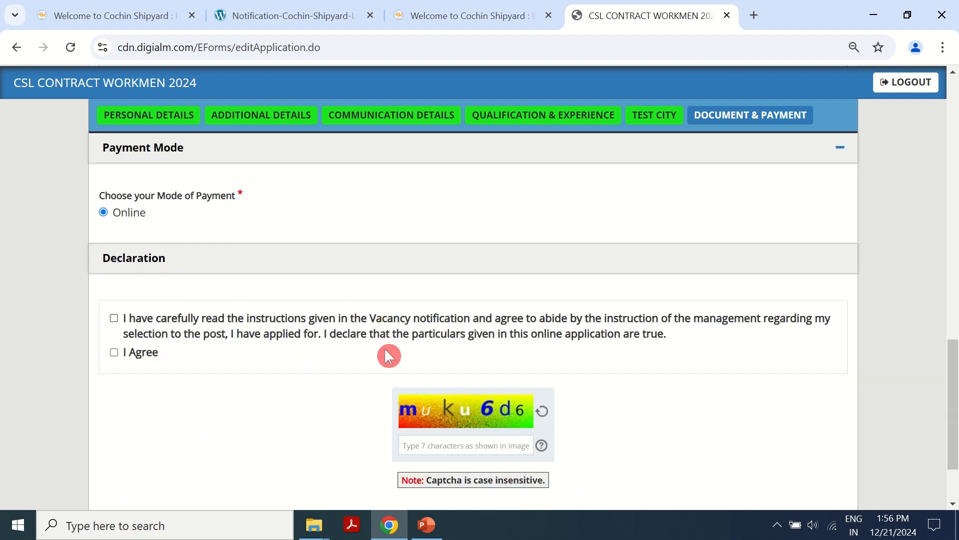
left_click(114, 318)
left_click(115, 353)
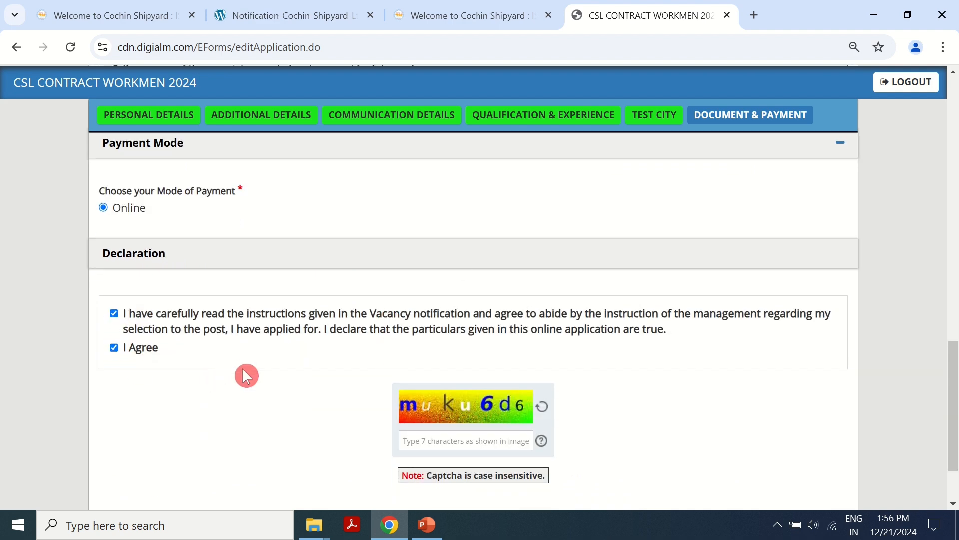
scroll(452, 369, "down", 2)
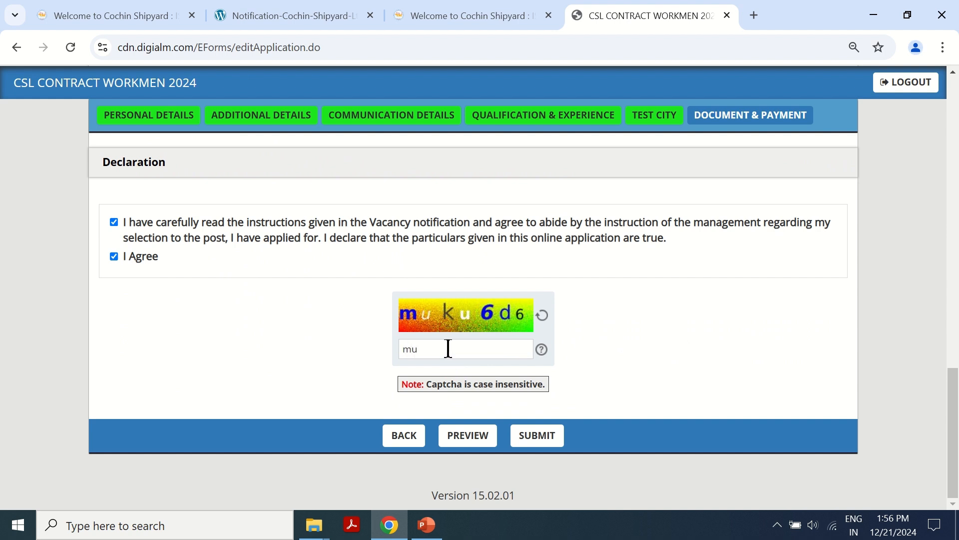
- Preview the completed application, close the preview with Ok, and submit it
left_click(477, 439)
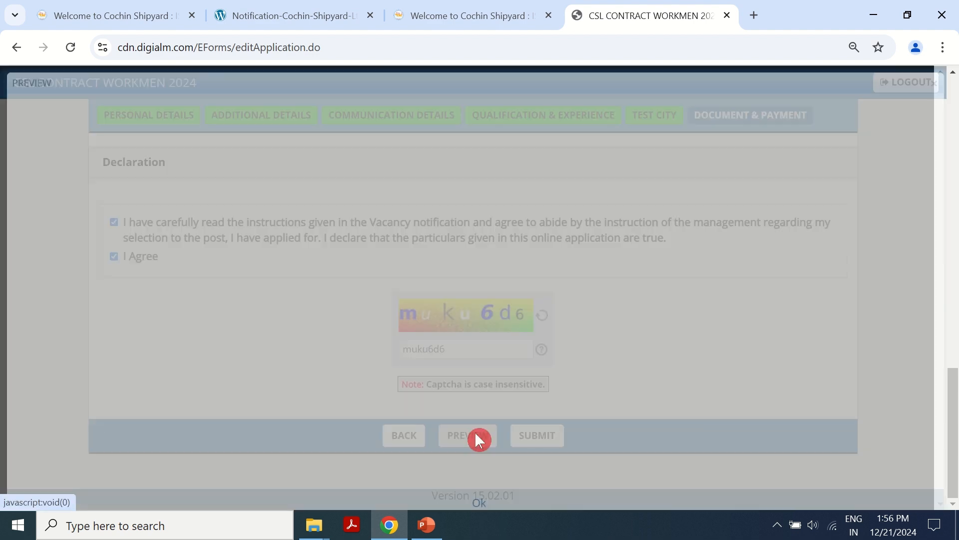
scroll(749, 250, "down", 20)
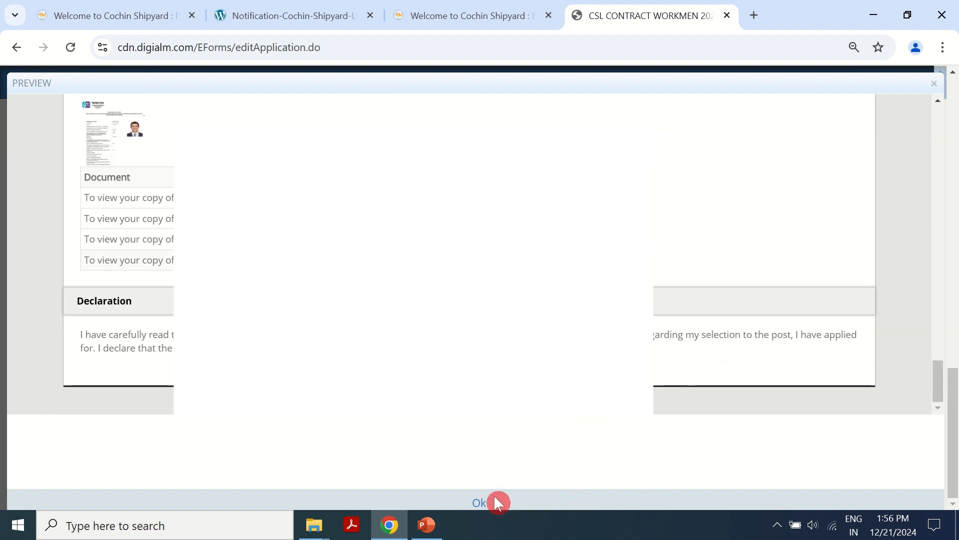
left_click(481, 502)
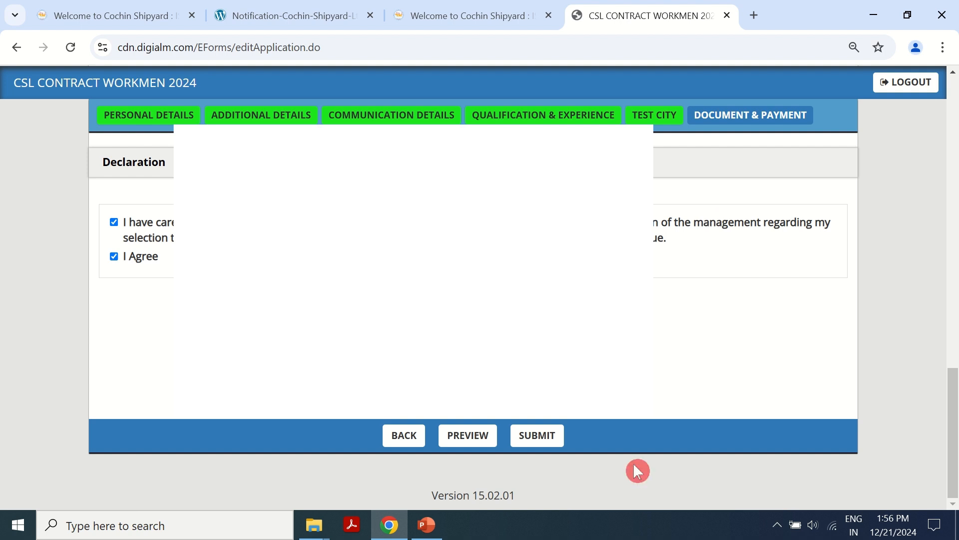
left_click(537, 436)
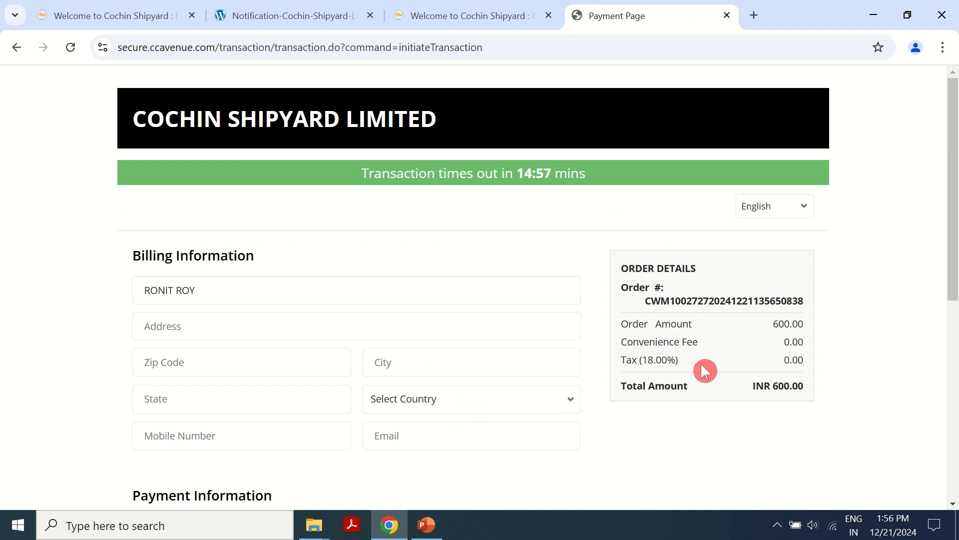
- Go through the billing address, zip, city and state fields and set country to India
scroll(390, 331, "down", 1)
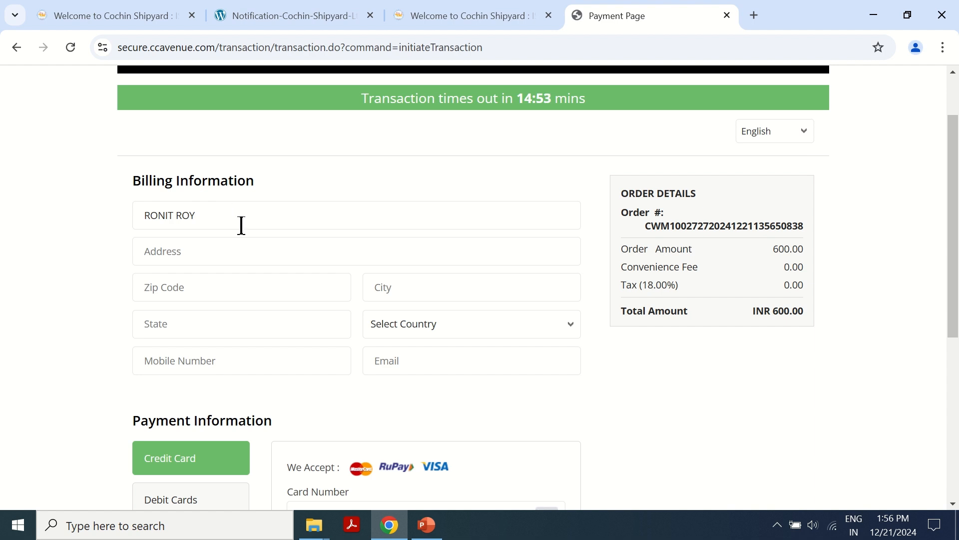
left_click(188, 251)
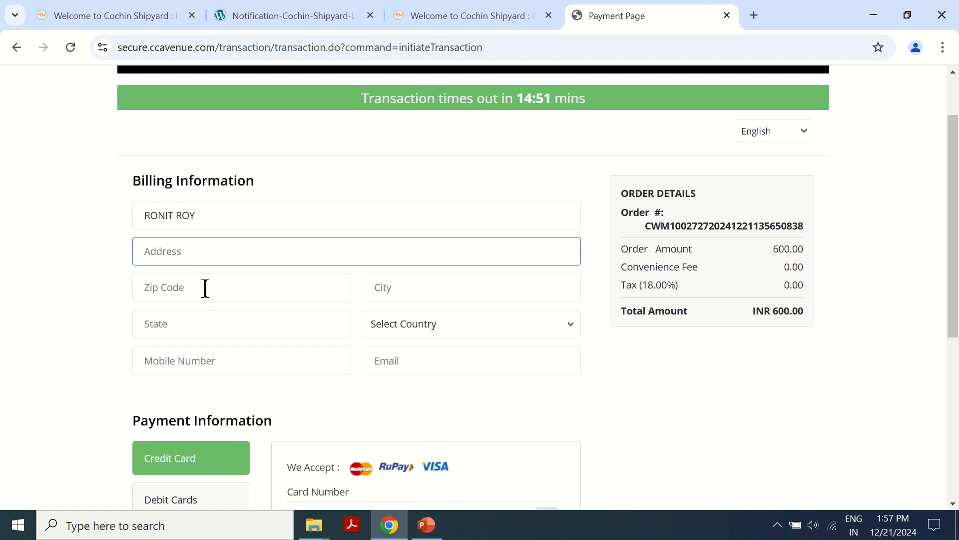
left_click(194, 287)
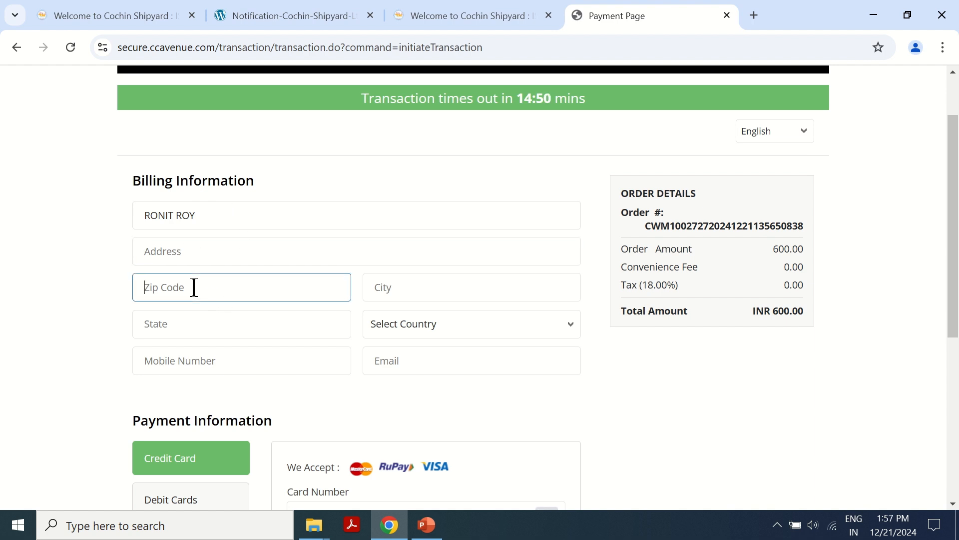
left_click(418, 284)
left_click(204, 320)
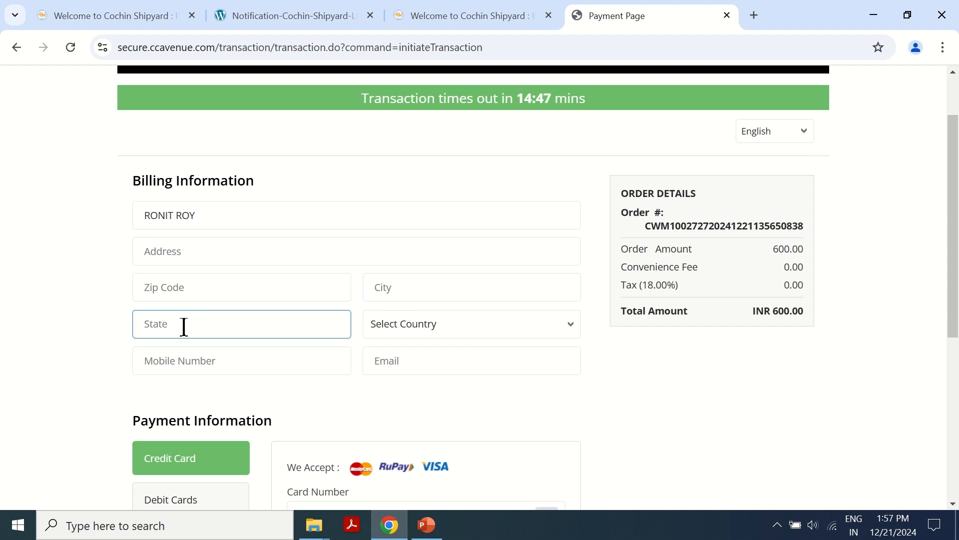
left_click(435, 328)
scroll(447, 192, "down", 20)
scroll(449, 195, "down", 12)
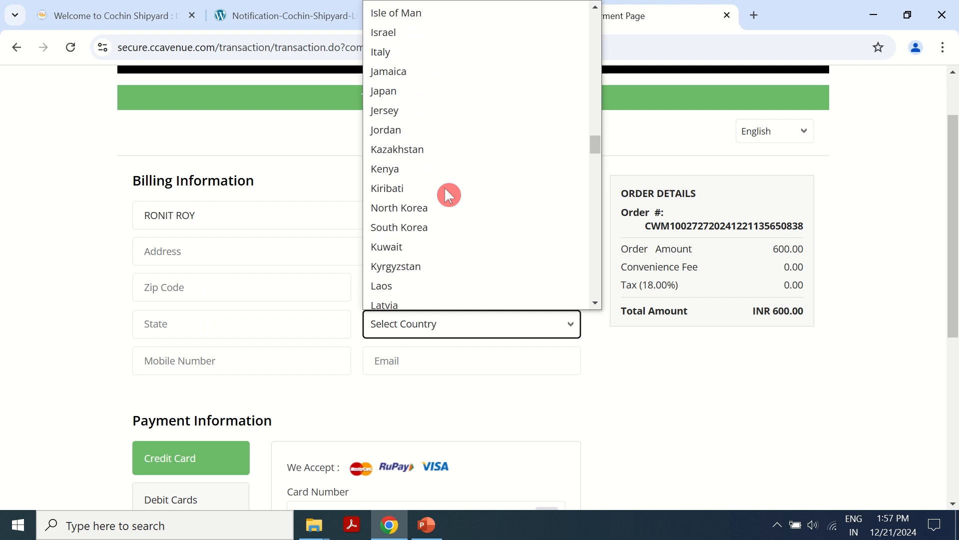
scroll(447, 194, "up", 4)
left_click(449, 193)
- Visit the mobile and e-mail fields, then select Debit Cards as the payment option
left_click(202, 357)
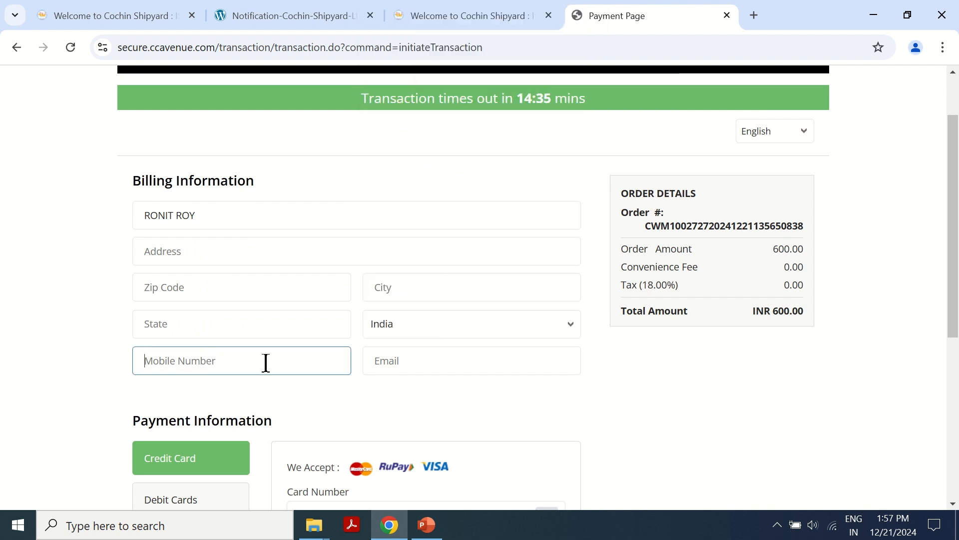
left_click(436, 361)
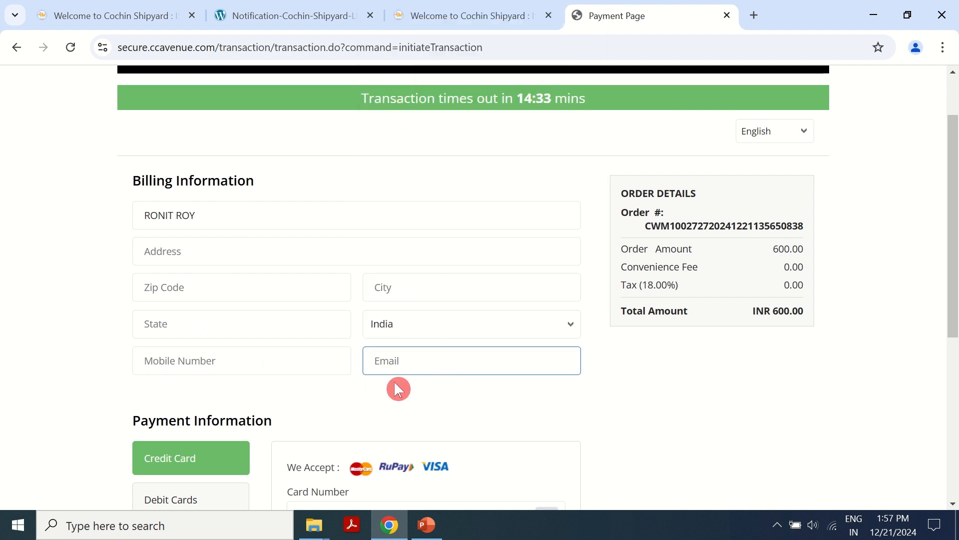
scroll(410, 382, "down", 6)
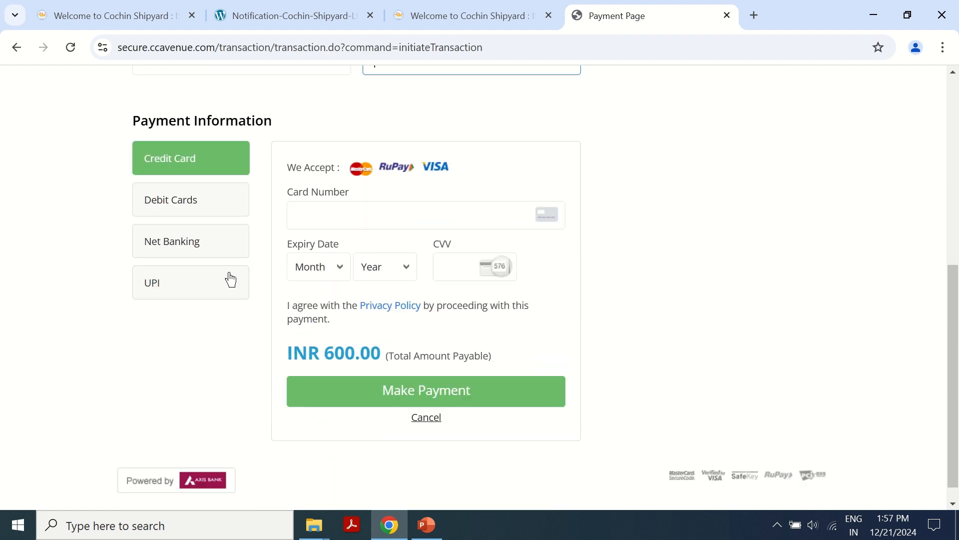
left_click(152, 209)
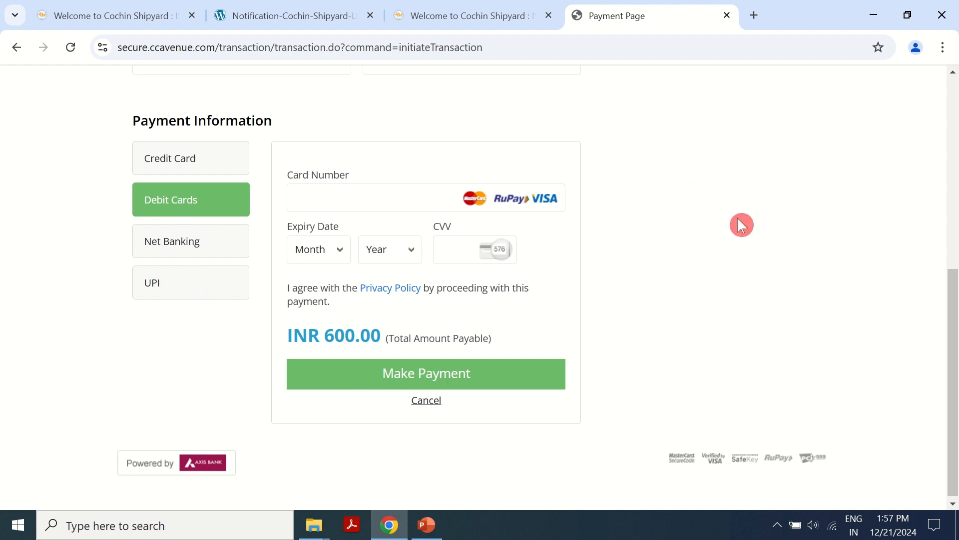
- Return to the Cochin Shipyard career vacancy tab, then the first browser tab
left_click(497, 14)
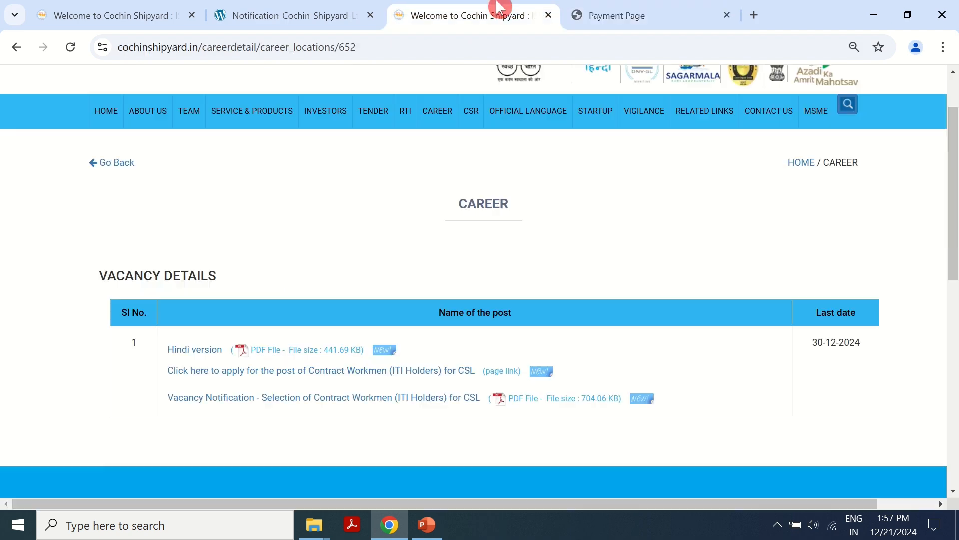
scroll(680, 254, "up", 2)
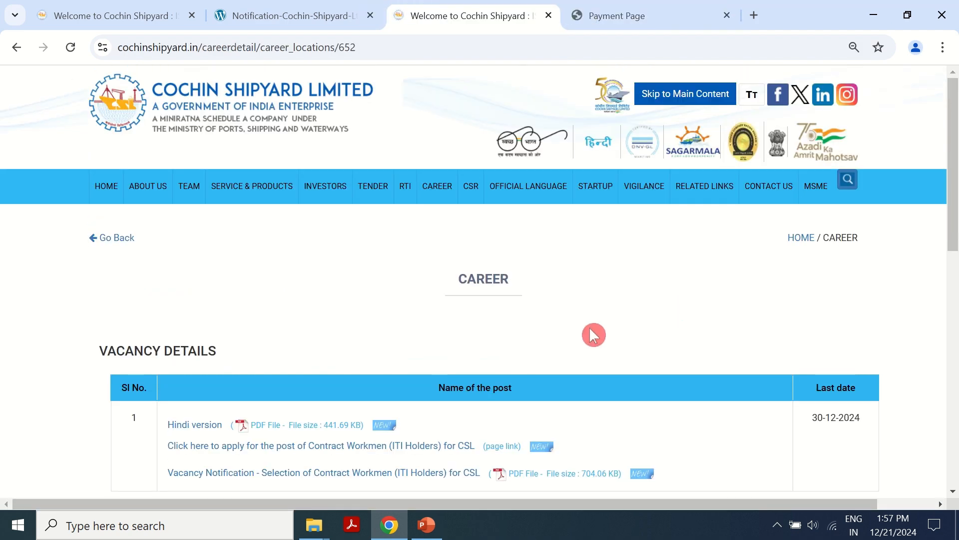
scroll(594, 333, "down", 2)
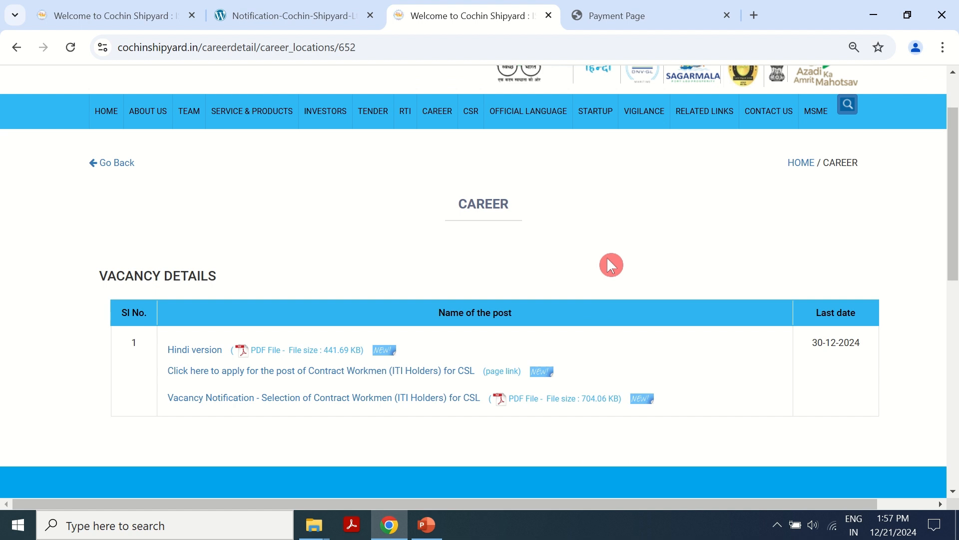
scroll(610, 265, "up", 2)
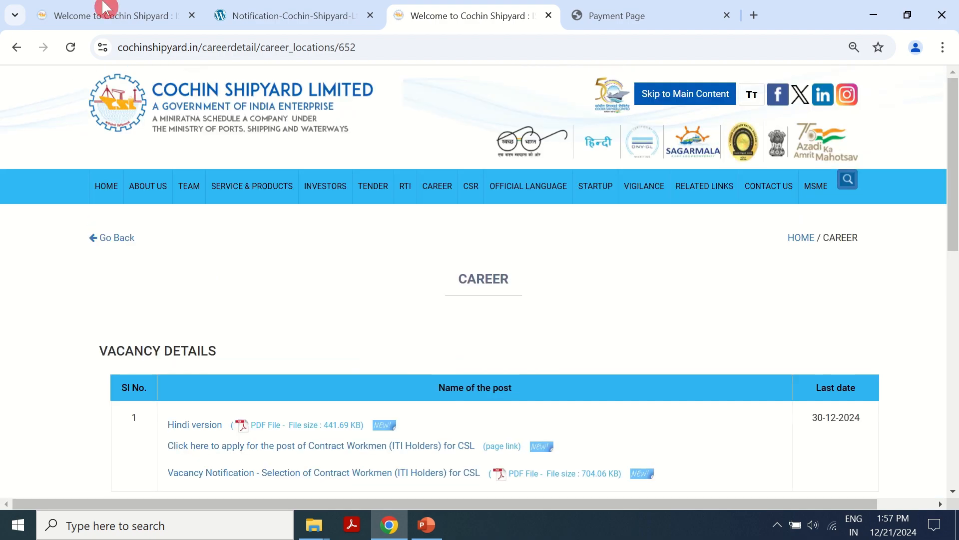
left_click(115, 16)
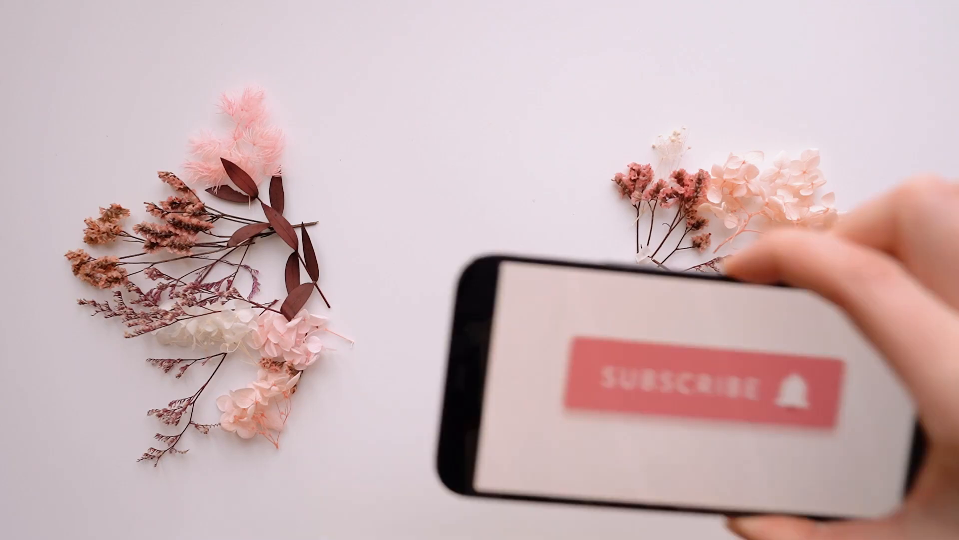